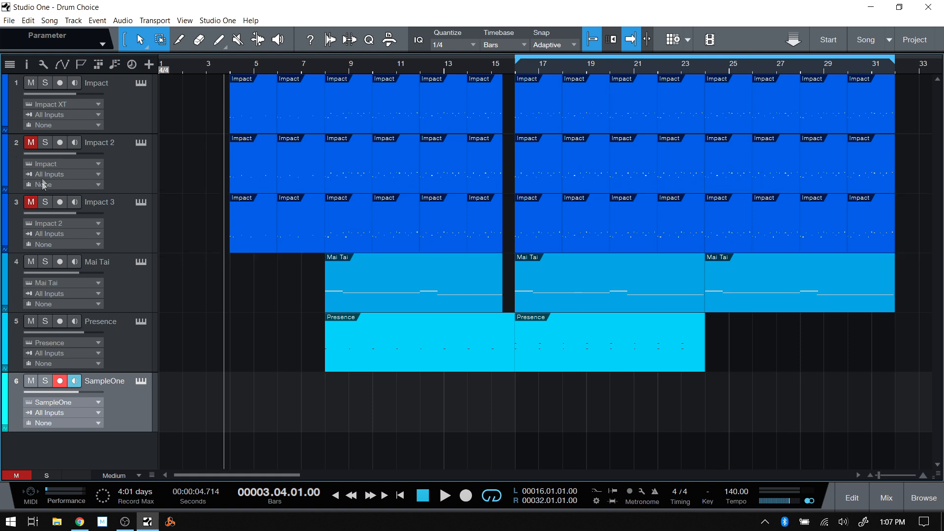
Play the looped section and compare the Impact, Impact 2 and Impact 3 drum tracks by leaving only one unmuted at a time.
click(126, 102)
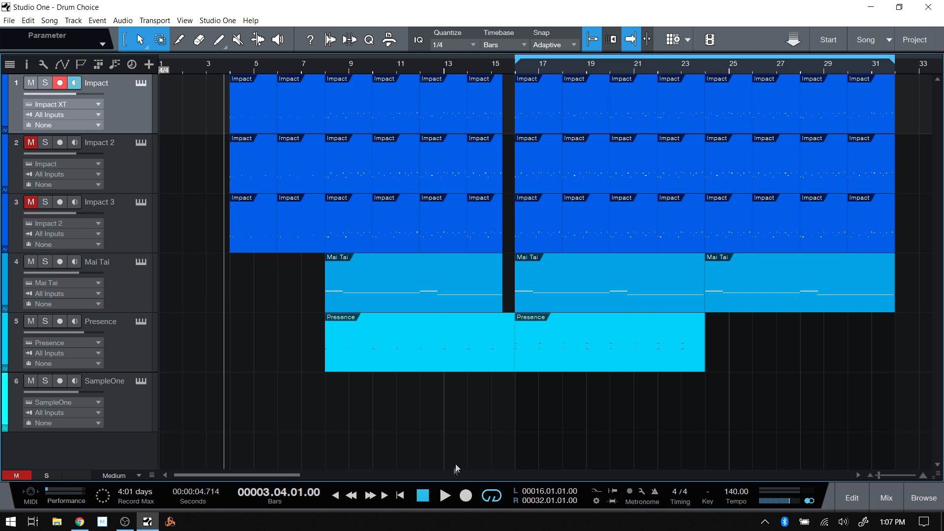
click(445, 496)
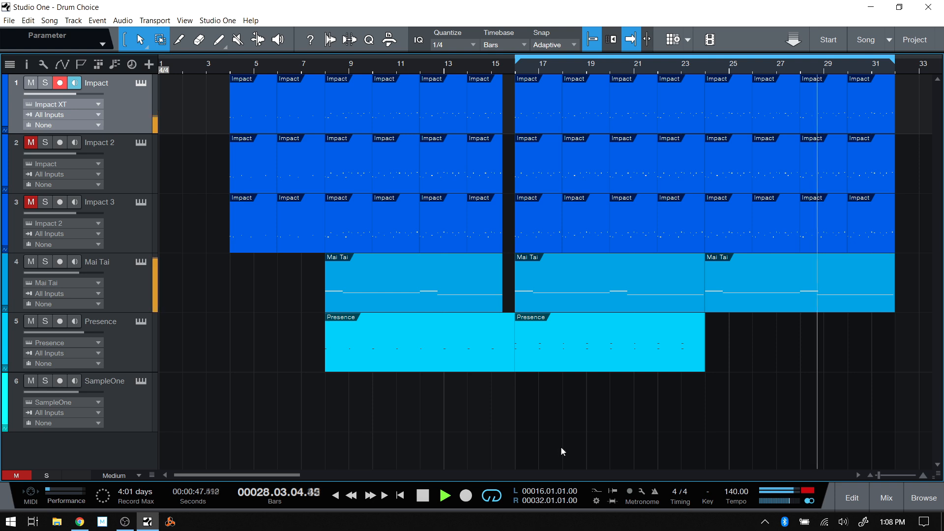
click(30, 82)
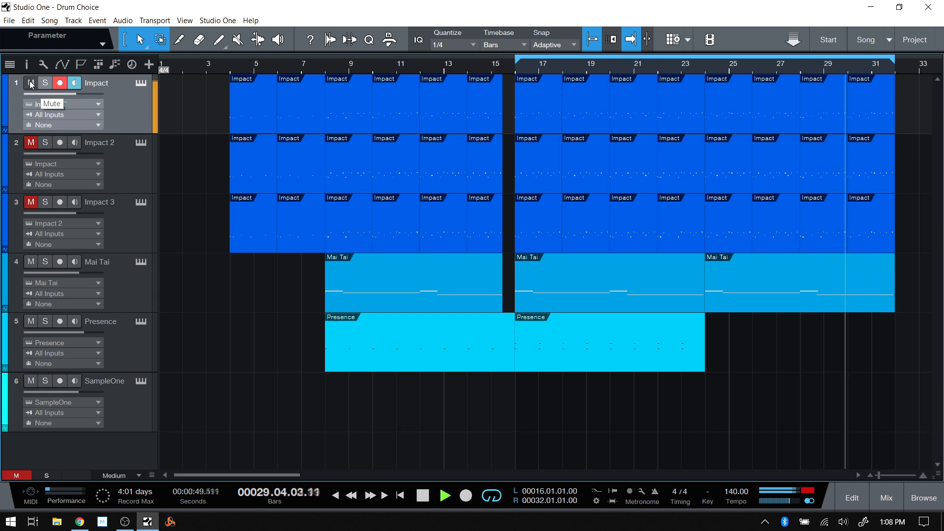
click(29, 142)
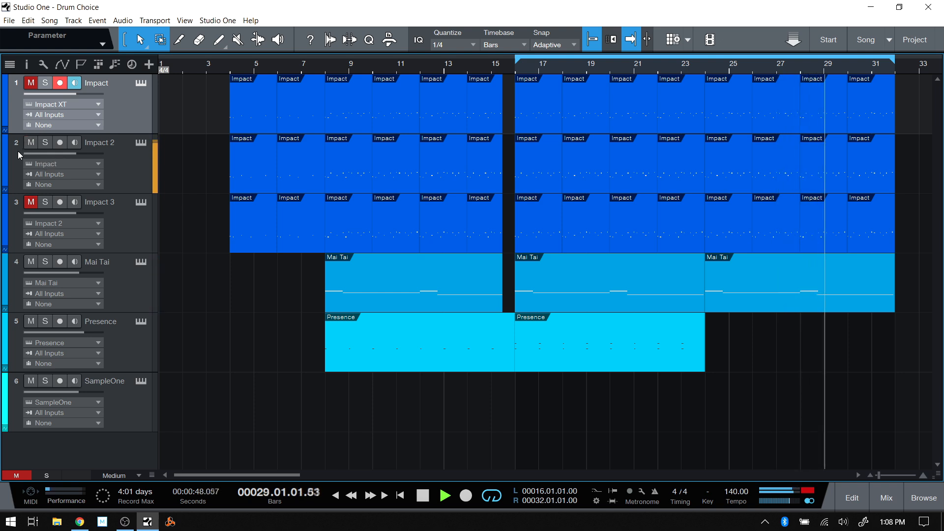
click(31, 144)
click(30, 202)
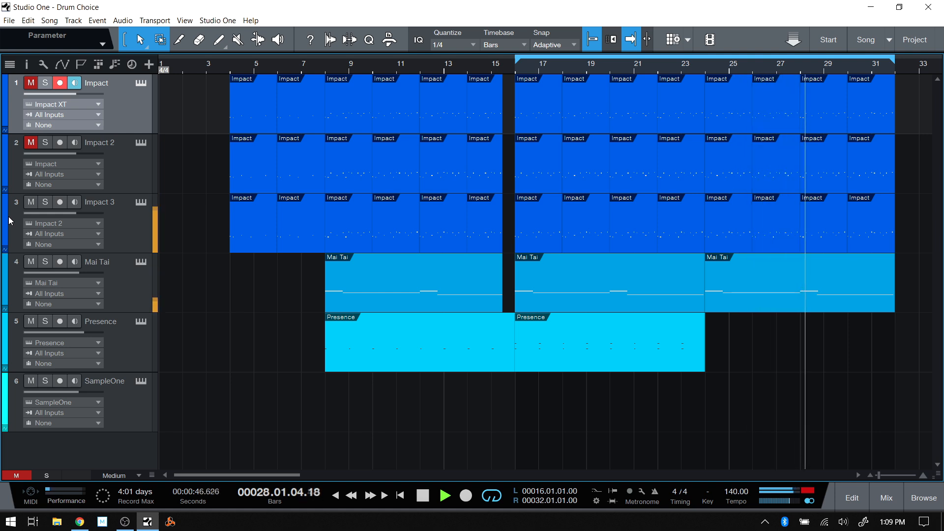
click(29, 204)
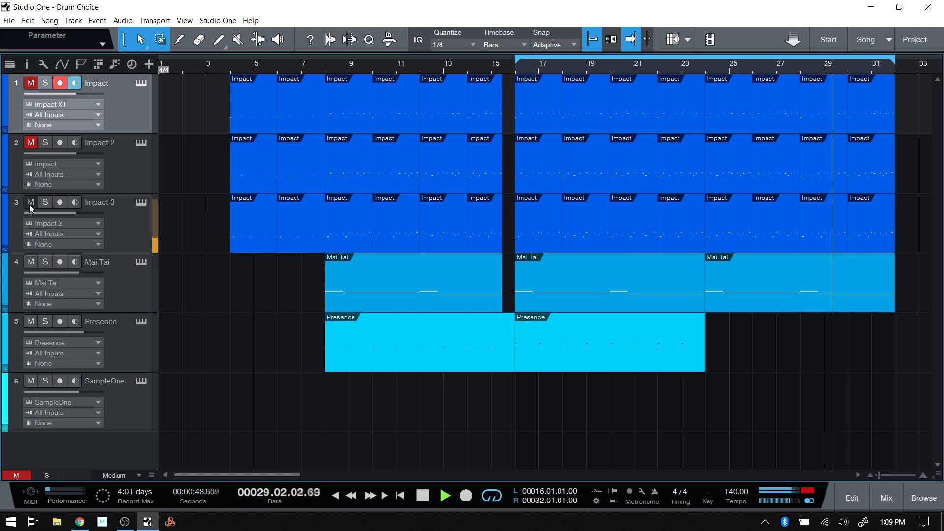
click(32, 84)
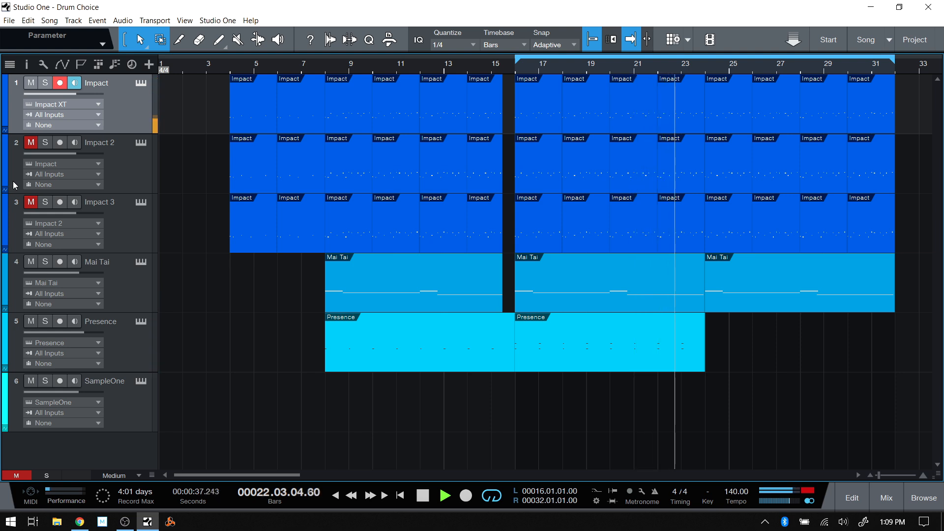
click(423, 495)
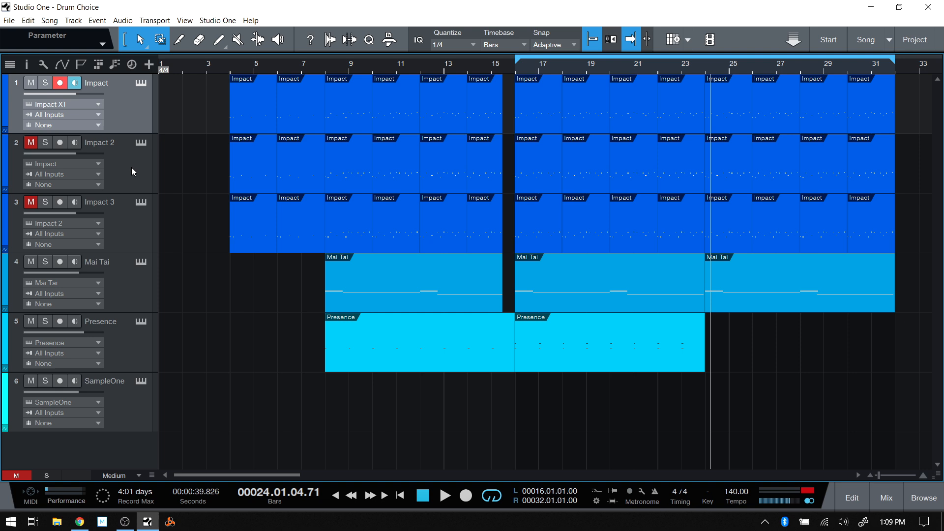
Play the loop with Impact 2 unmuted in place of Impact, and open Impact 2's instrument editor.
click(31, 83)
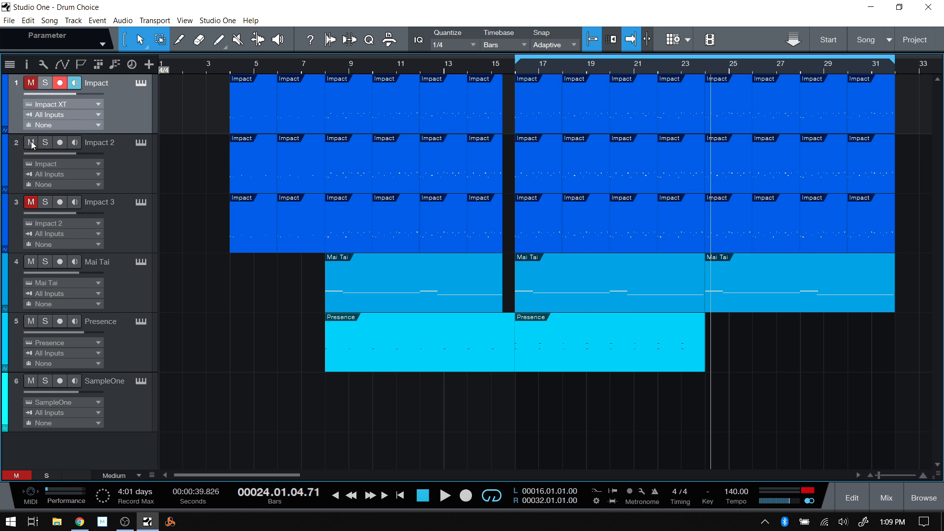
click(444, 499)
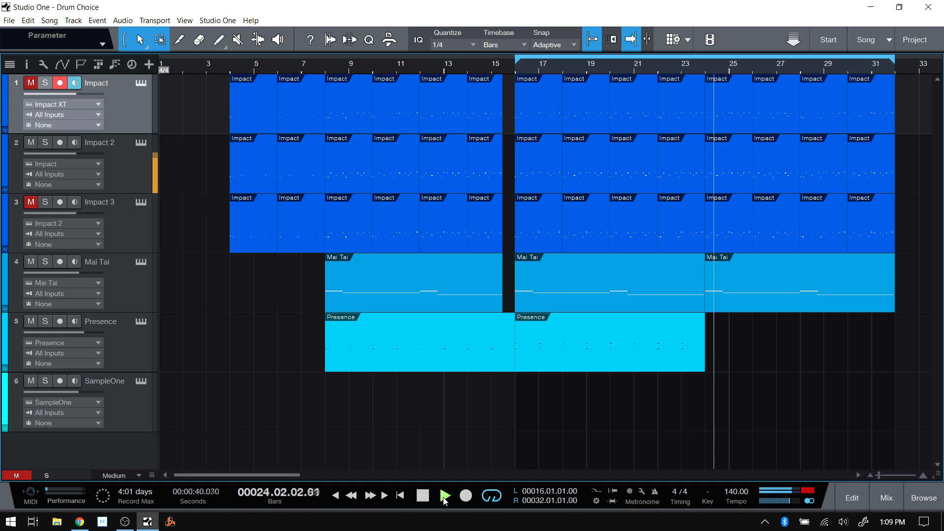
click(140, 142)
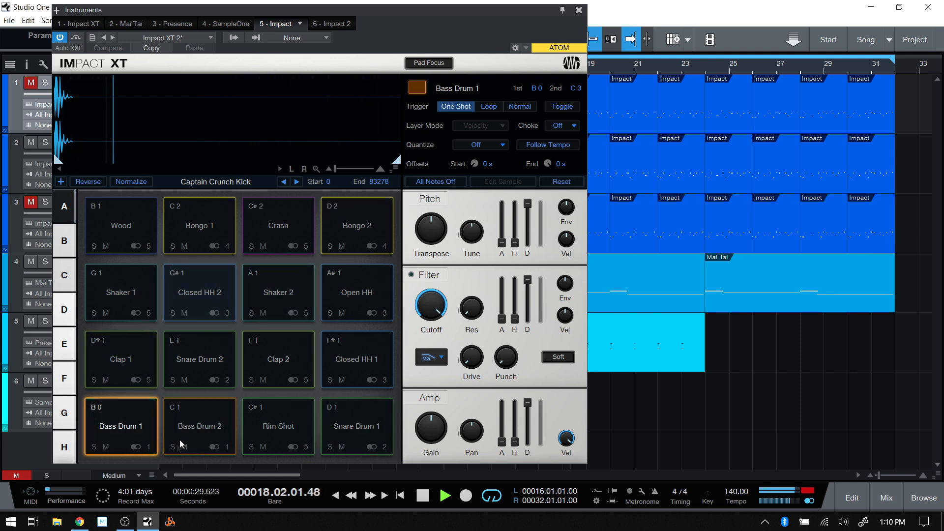
Replace the Bass Drum 1 pad's sample with Ethernet Kick from the same sample folder.
click(296, 182)
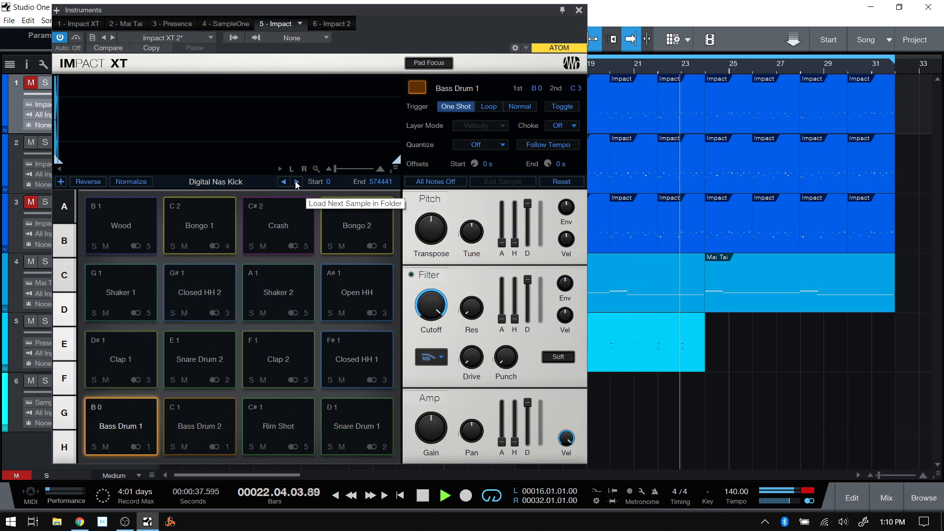
click(296, 182)
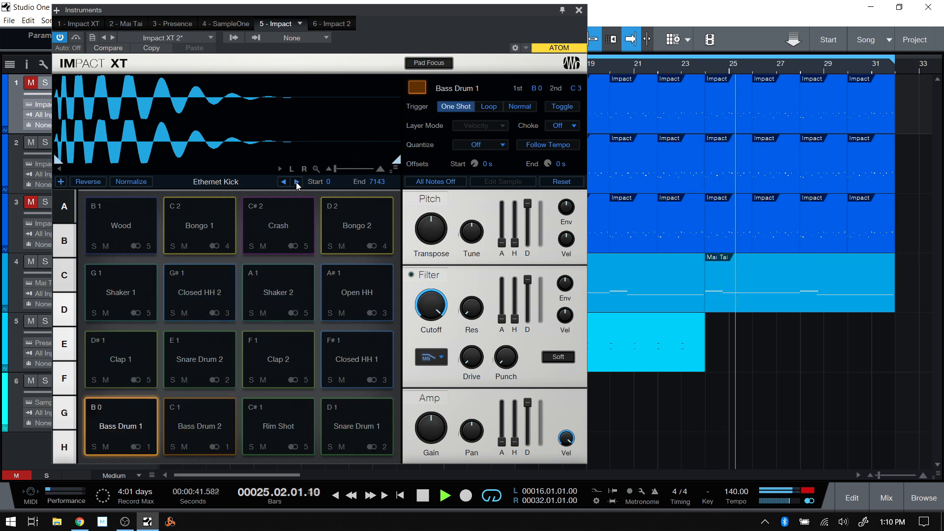
Select the Snare Drum 1 pad and advance through its sample folder to Gin$eng Snare.
click(355, 449)
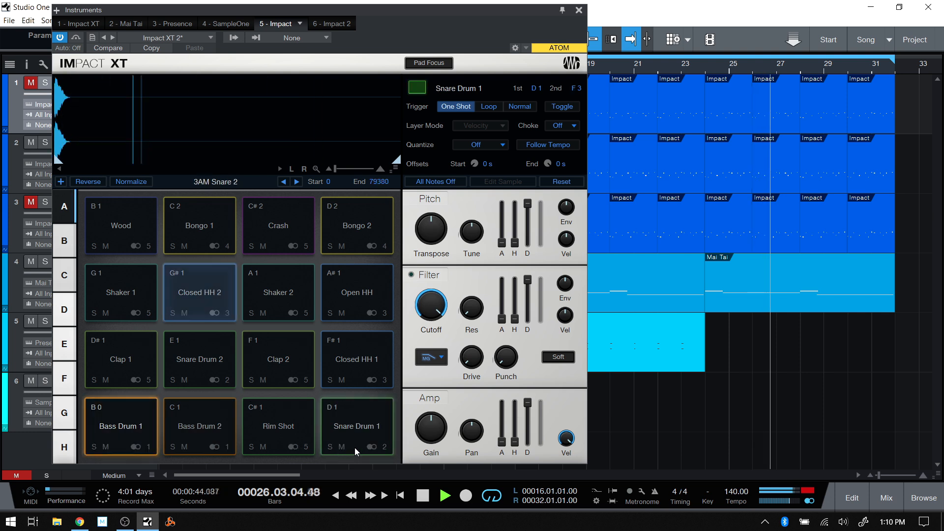
click(296, 182)
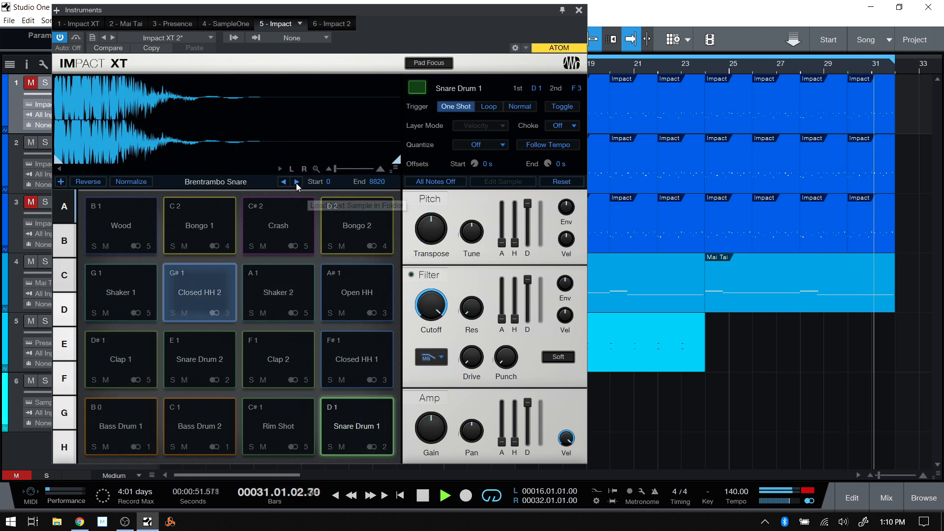
click(297, 182)
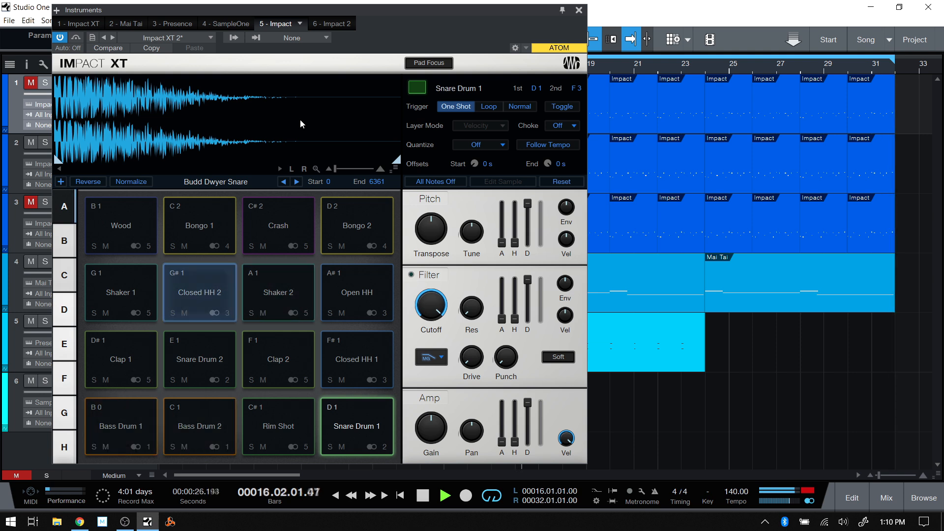
click(297, 182)
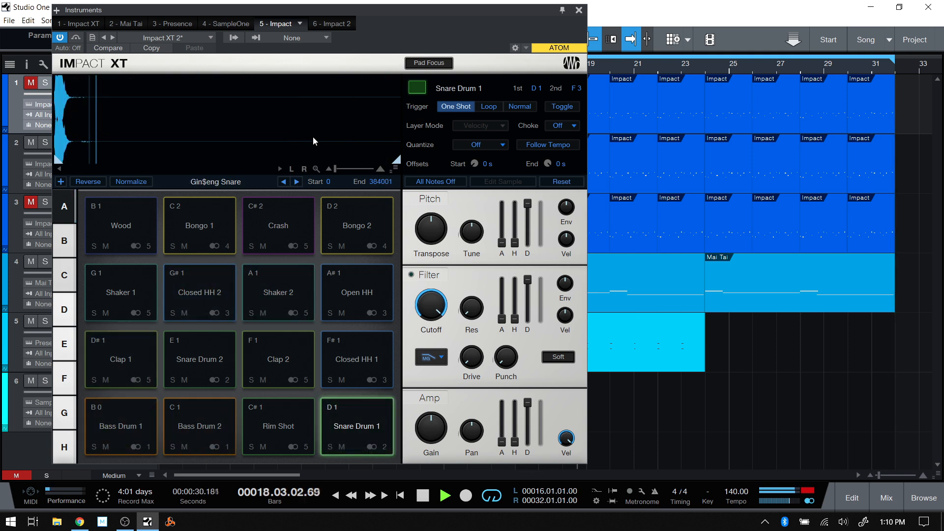
Replace the Closed HH 2 pad's sample with ICYTWAT Hi-Hat from its sample folder and stop playback.
click(199, 314)
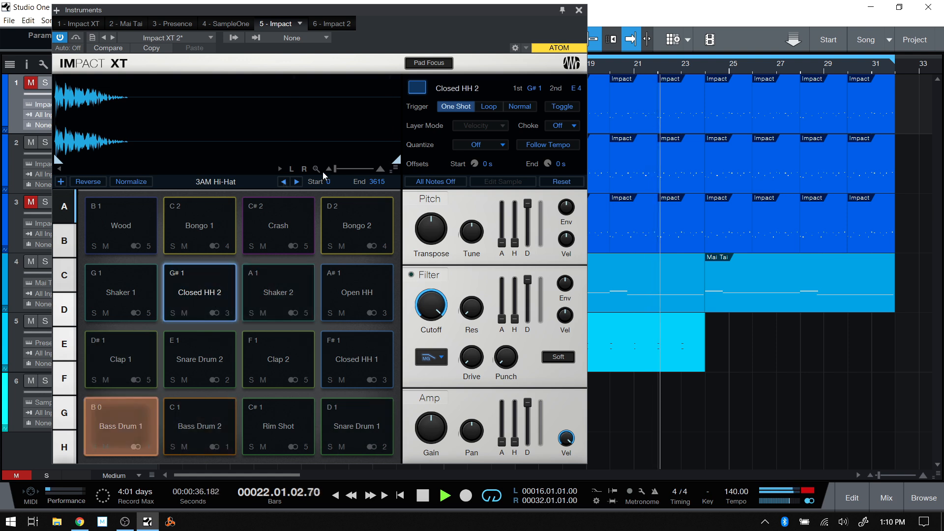
click(297, 183)
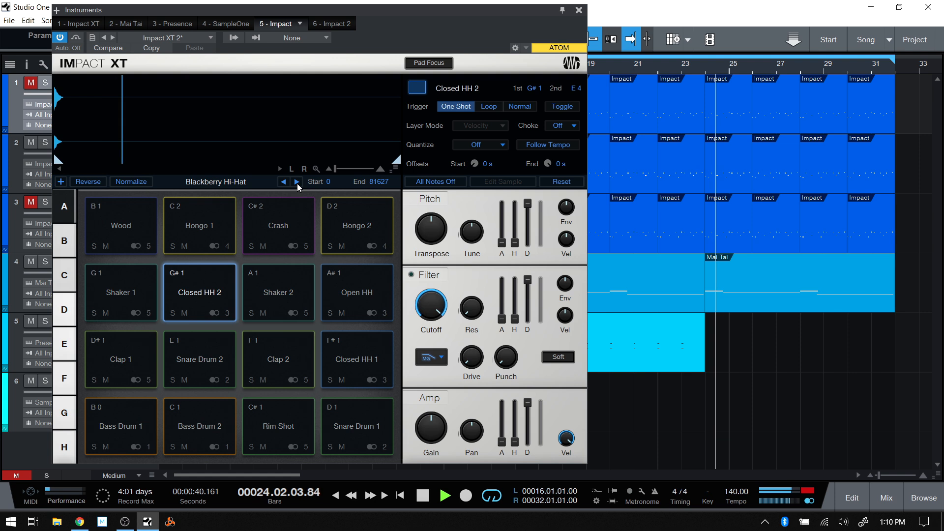
click(297, 182)
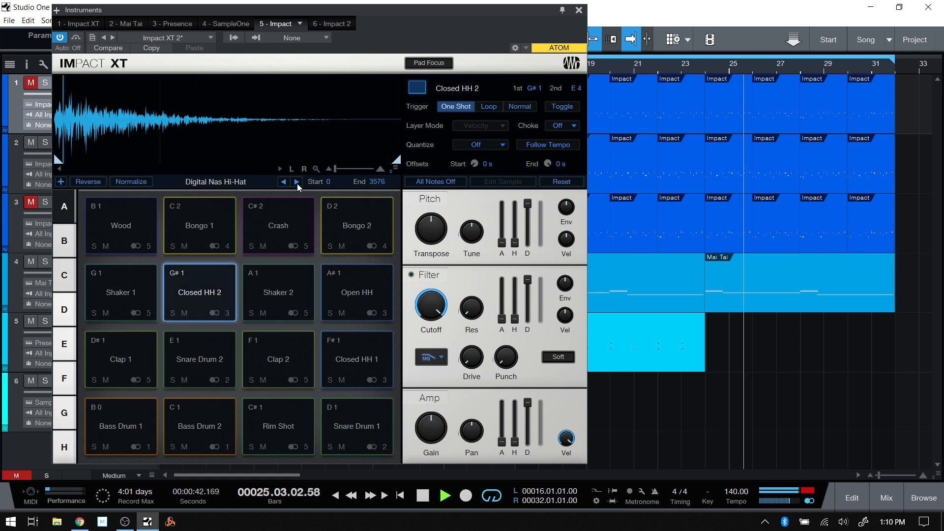
click(297, 183)
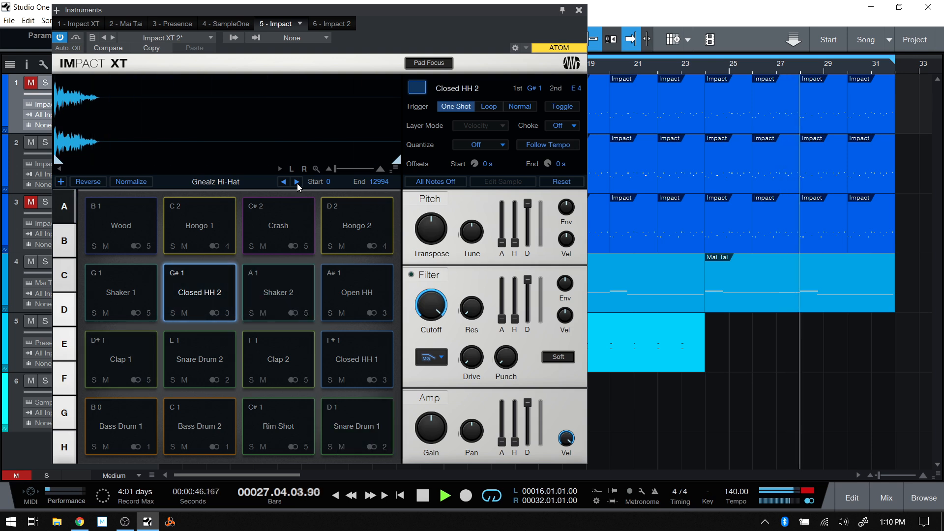
click(297, 182)
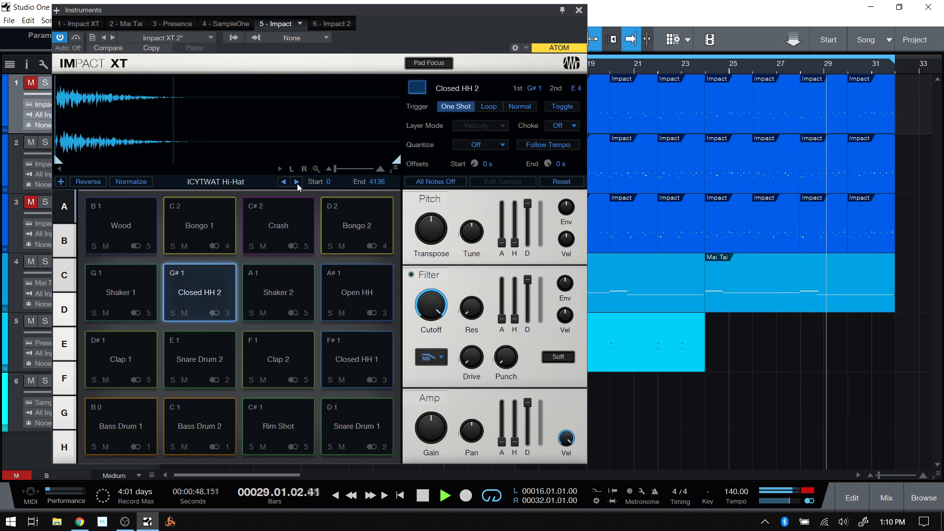
key(space)
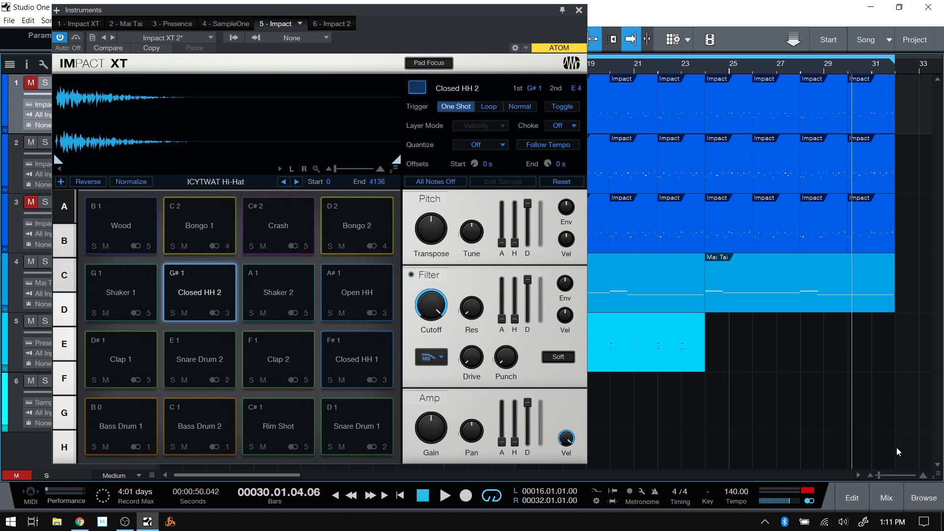
Load snare 01.wav from the lo-fi drum kit's snare folder onto the Snare Drum 1 pad and audition it.
click(922, 501)
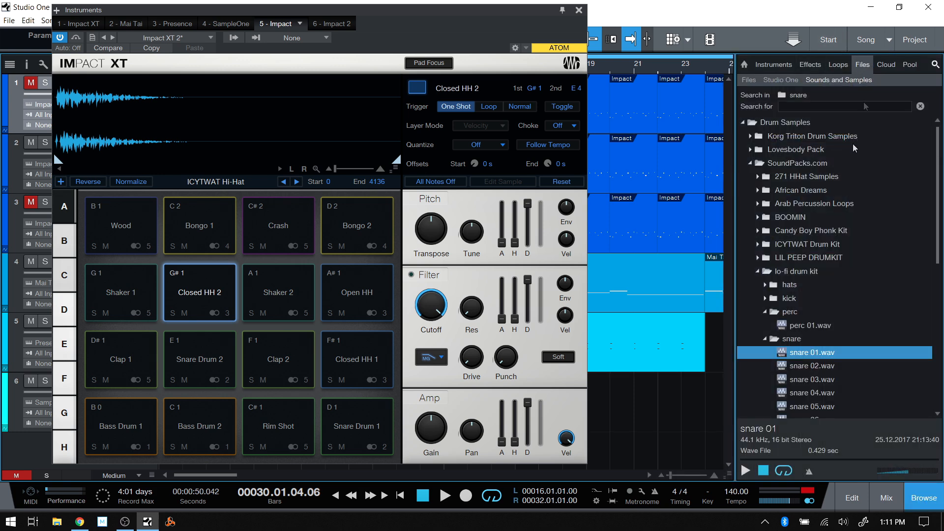
scroll(845, 188, down, 2)
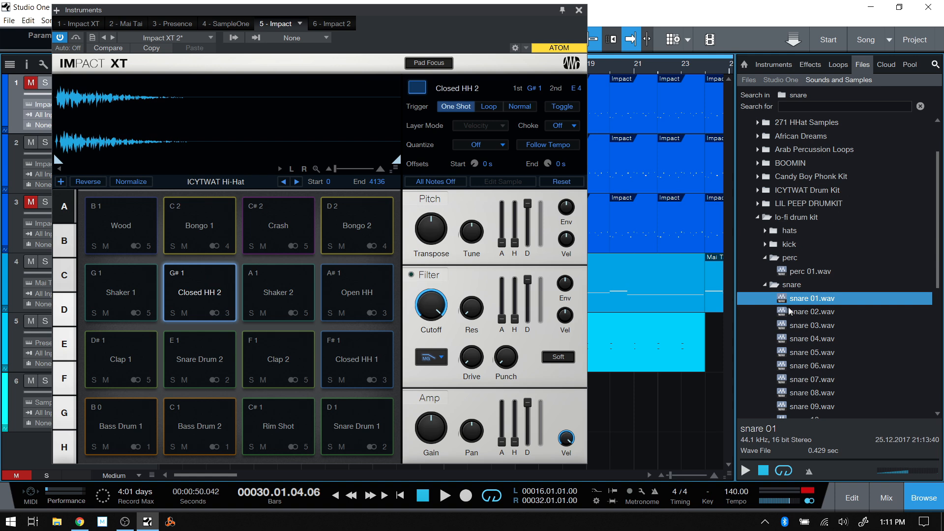
drag(807, 302, 352, 423)
click(357, 425)
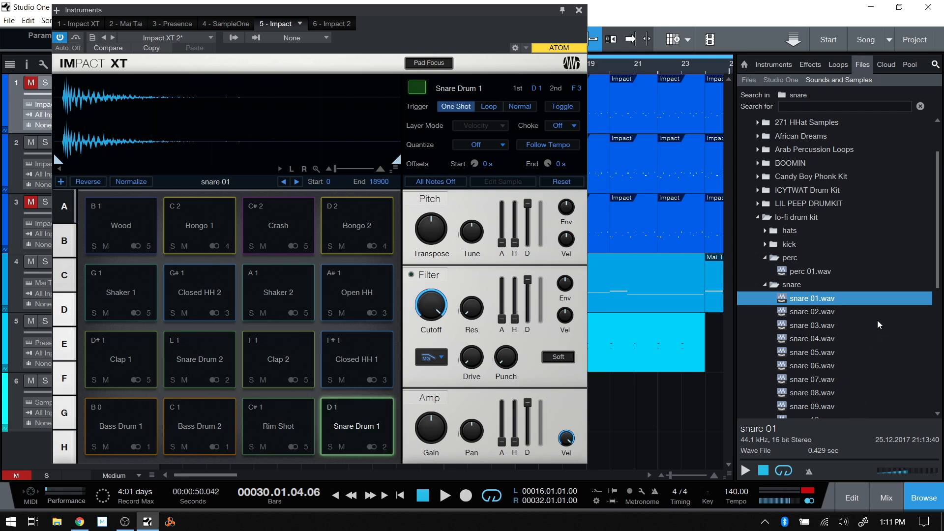
Preview the lo-fi kit's snares over the playing loop with a louder preview level, and load snare 04.wav onto Snare Drum 1.
key(space)
key(f)
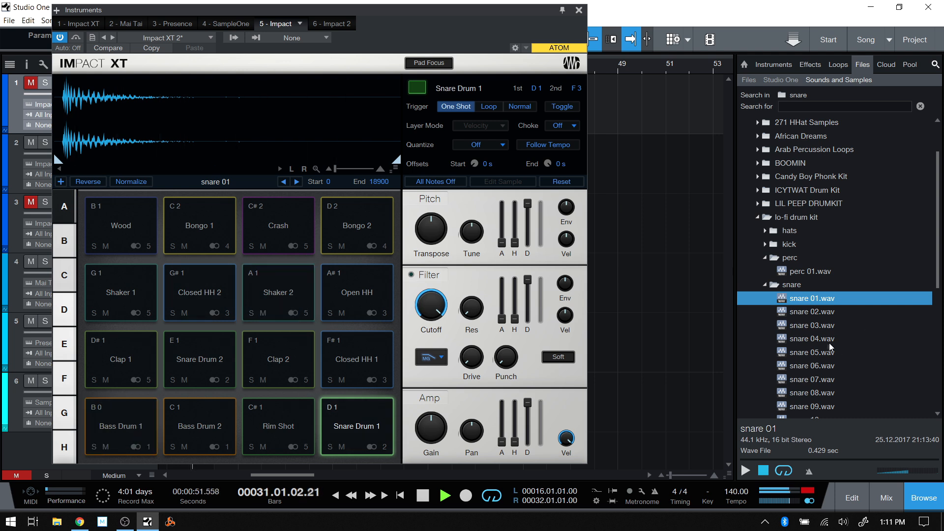
click(745, 471)
click(804, 313)
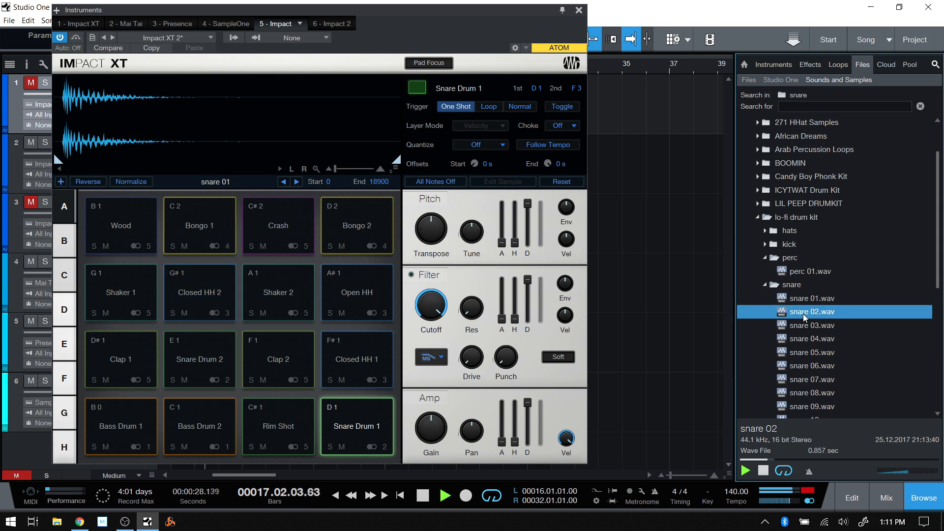
click(803, 339)
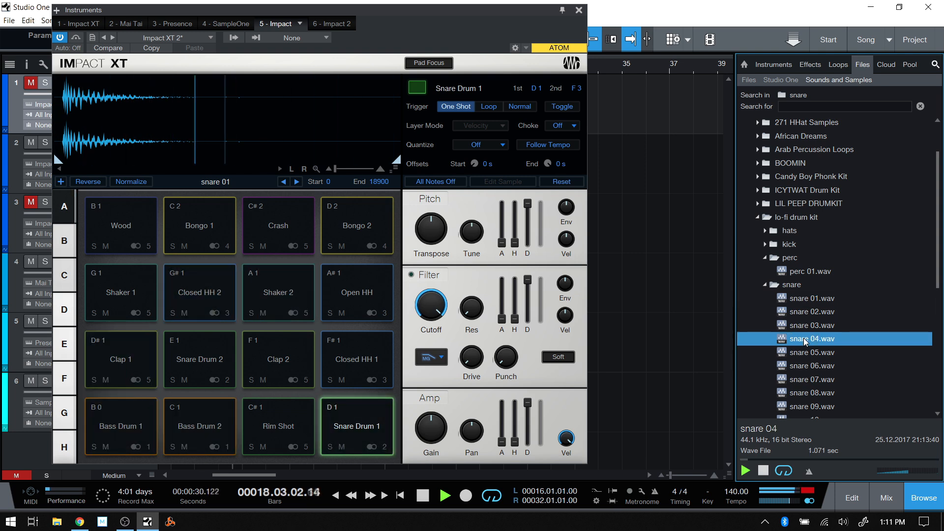
click(917, 473)
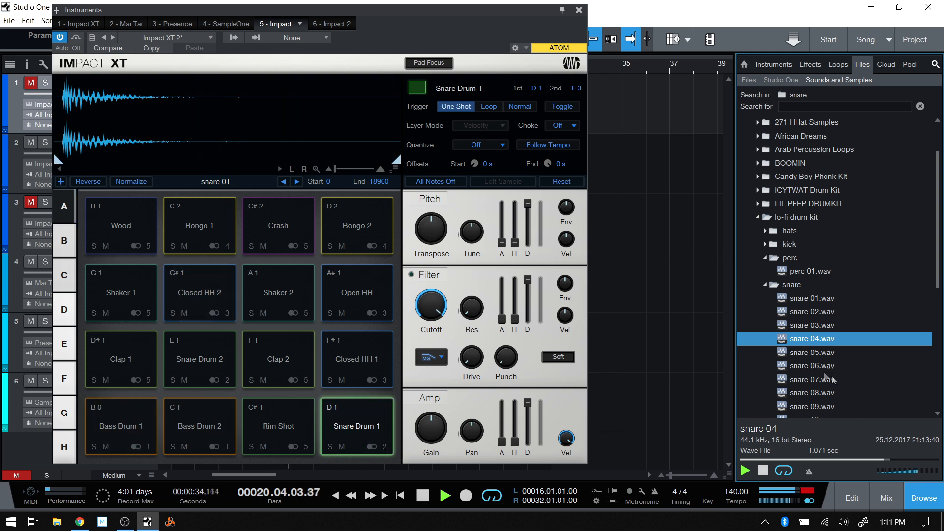
key(Down)
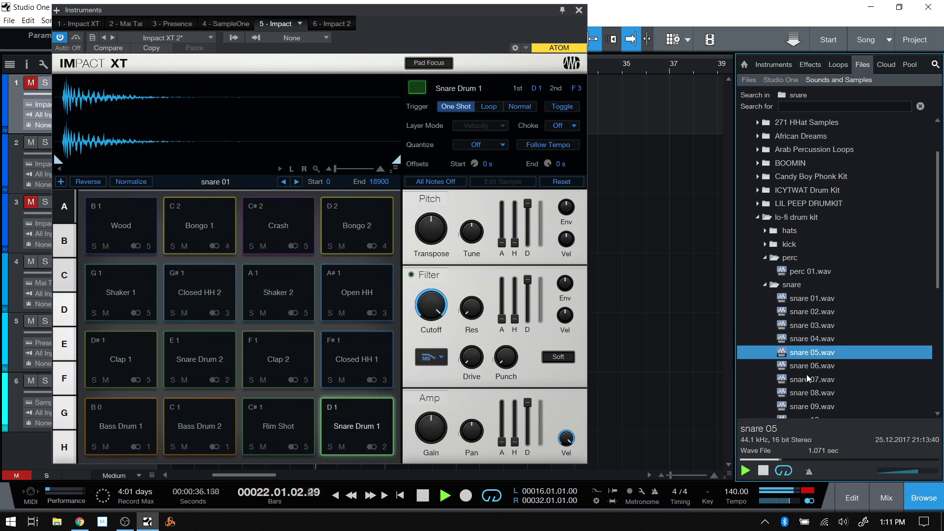
click(803, 341)
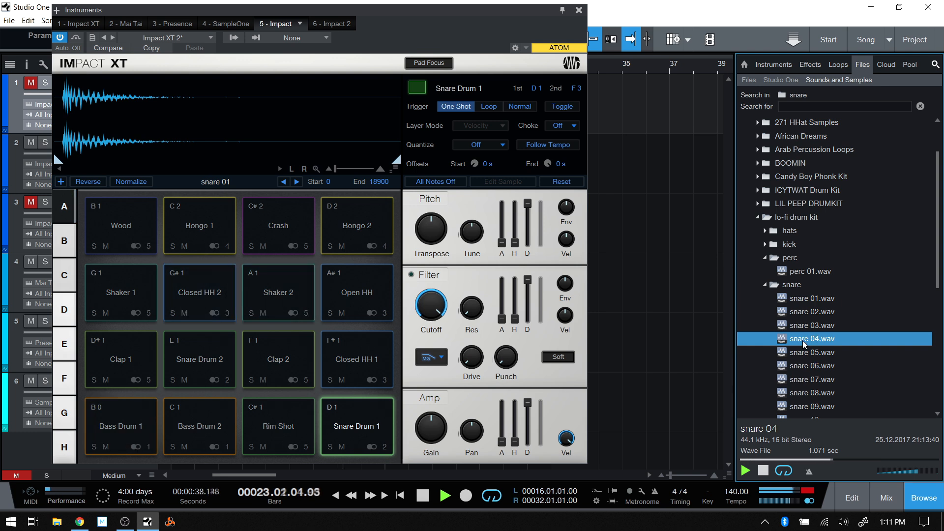
drag(803, 340, 352, 428)
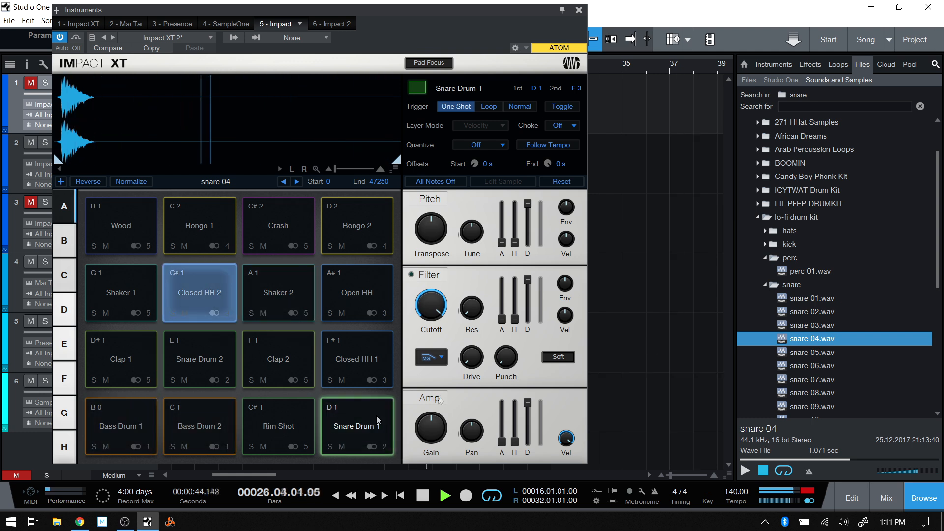
click(423, 496)
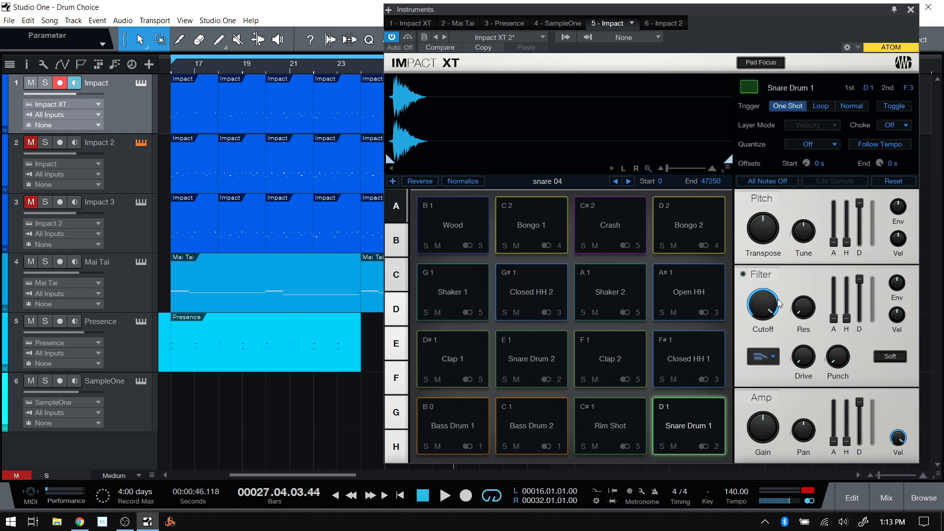
Play the loop and open the Impact XT instrument of the first Impact track.
click(446, 496)
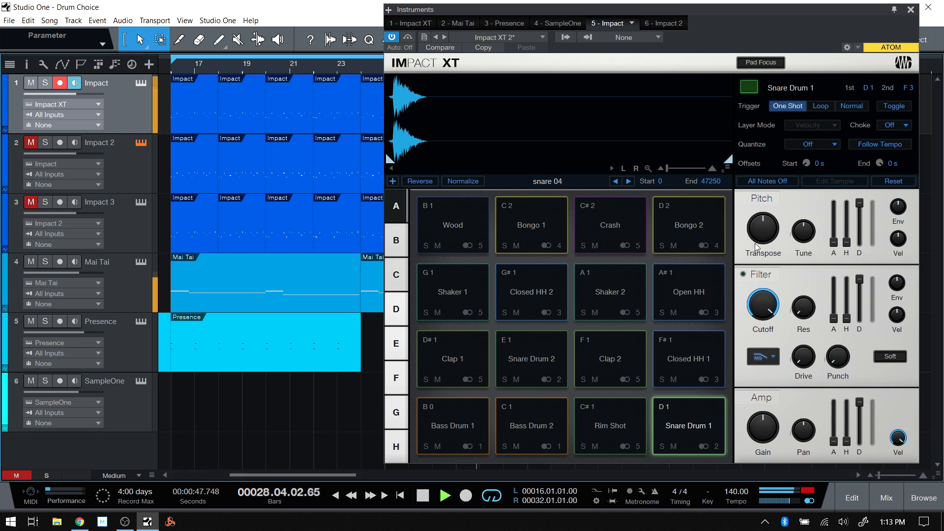
mouse_move(766, 231)
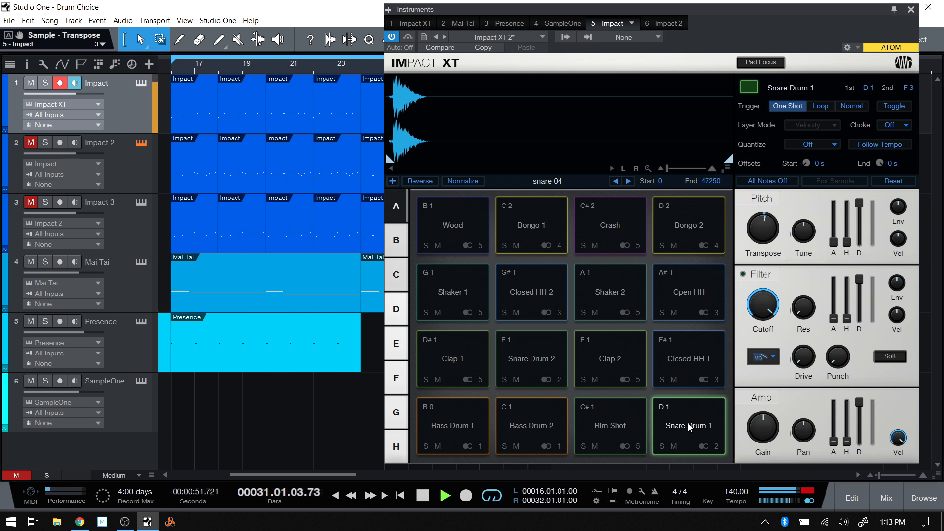
click(125, 117)
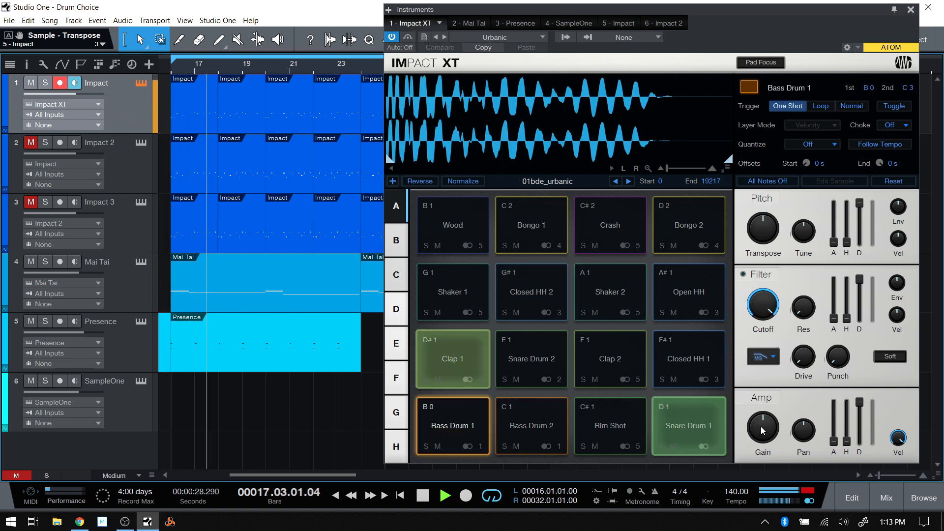
Try a small gain change on the Bass Drum 1 pad and set its transpose to 7.
drag(763, 433, 763, 431)
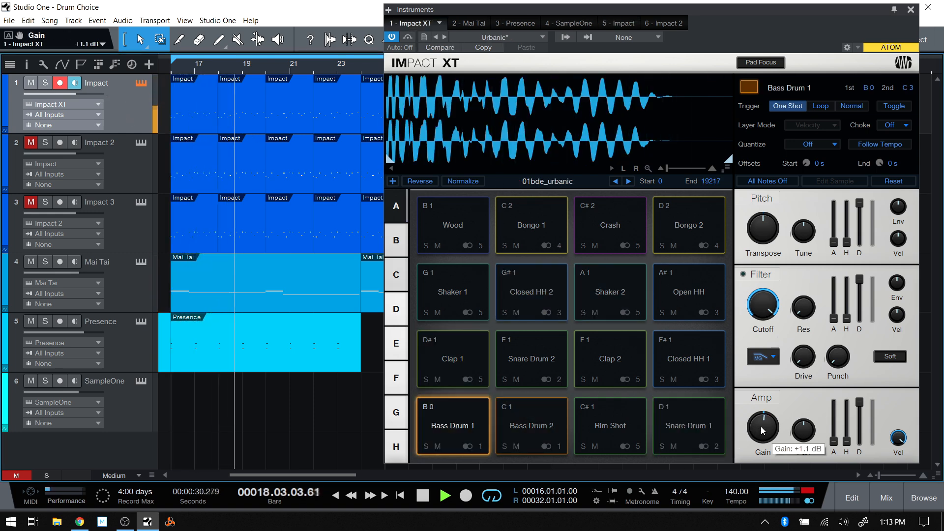
scroll(763, 431, down, 2)
scroll(763, 431, down, 2)
scroll(770, 230, up, 2)
scroll(770, 230, up, 1)
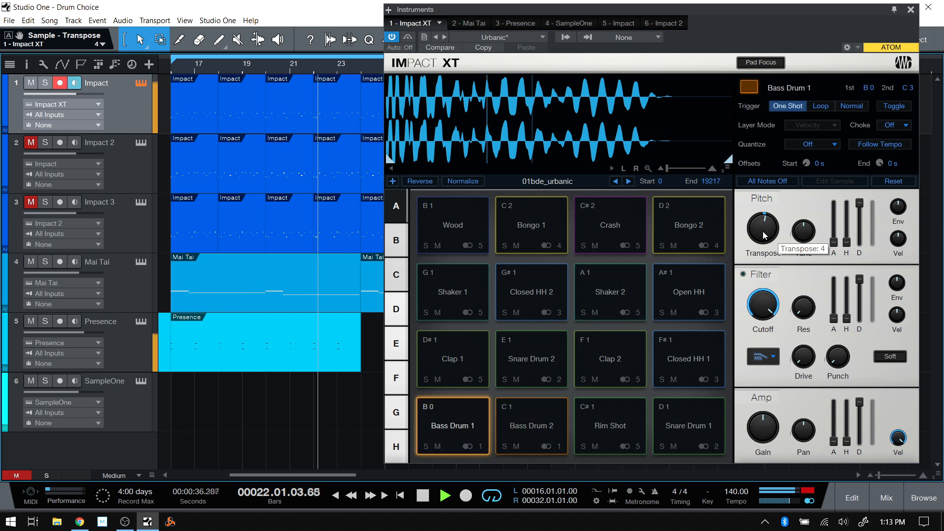
scroll(769, 233, up, 2)
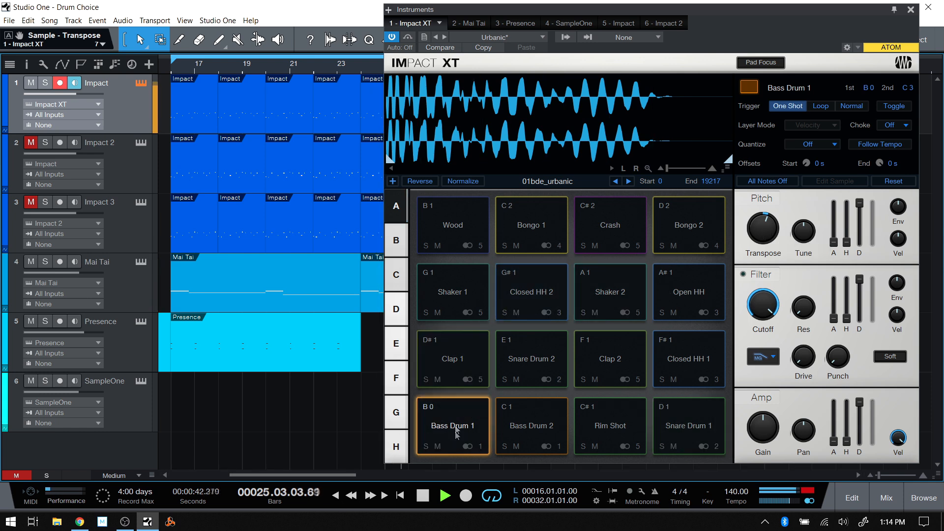
Set the transpose of the Snare Drum 1 pad to -5 while the loop plays.
click(685, 445)
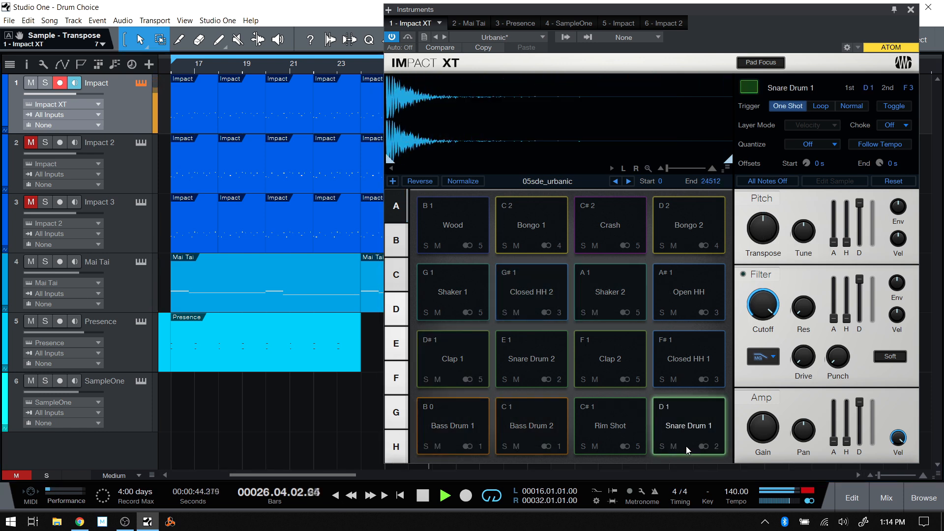
drag(755, 217, 773, 234)
scroll(774, 234, up, 1)
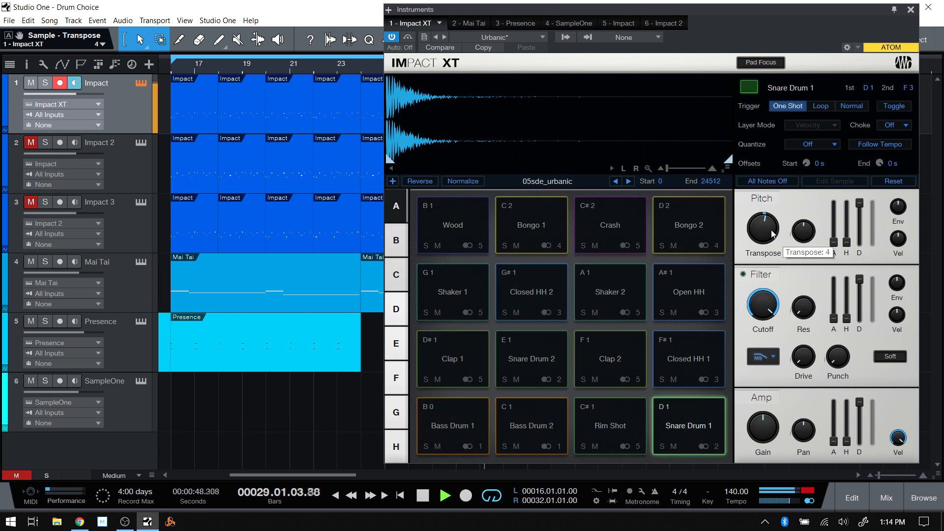
scroll(773, 234, down, 6)
scroll(773, 234, down, 2)
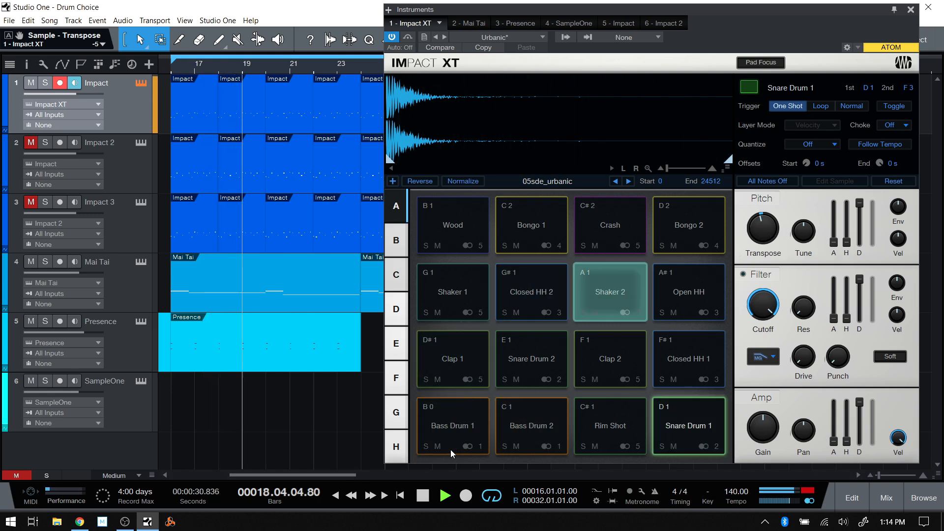
Set the transpose of the Closed HH 2 pad to -6 and stop playback.
click(533, 311)
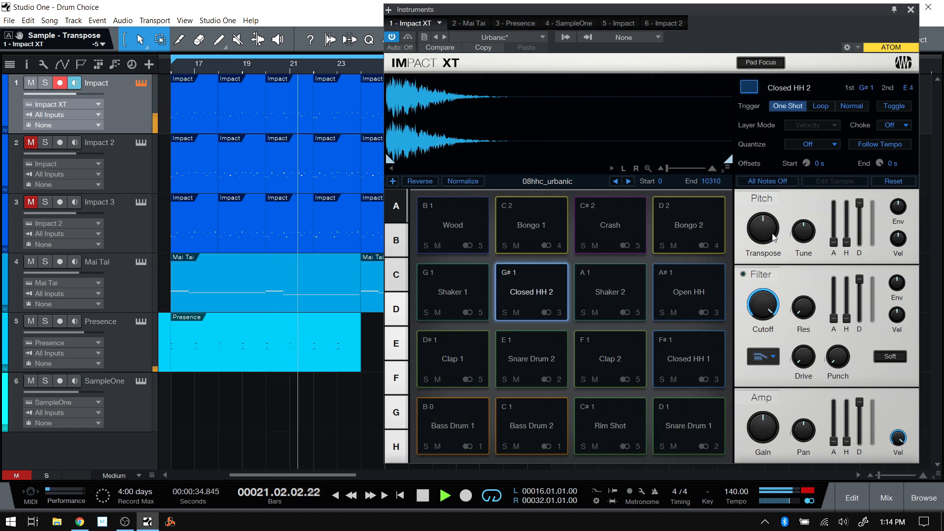
drag(771, 230, 772, 235)
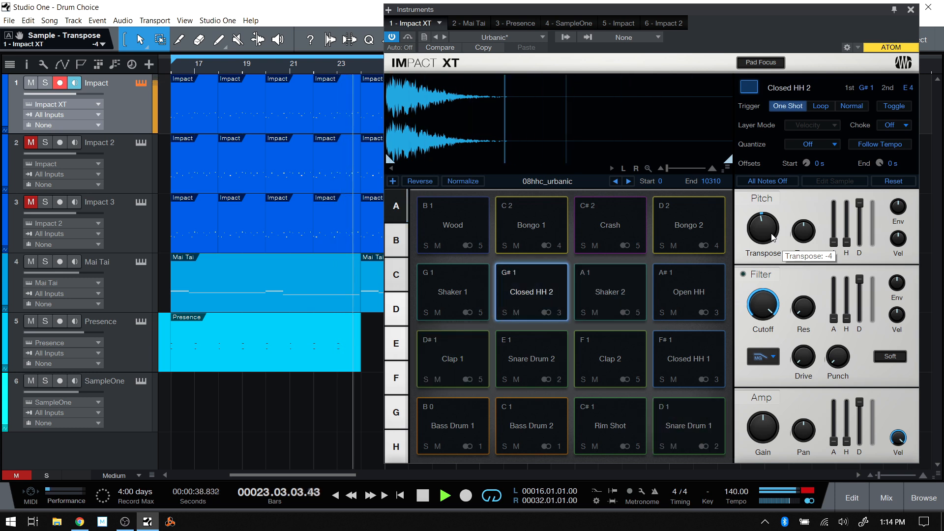
drag(772, 234, 771, 235)
scroll(772, 237, down, 1)
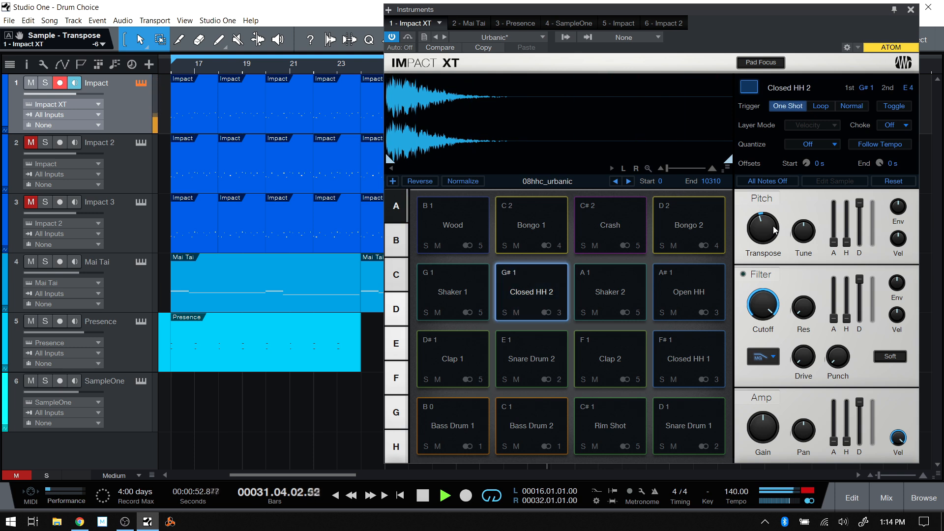
click(424, 496)
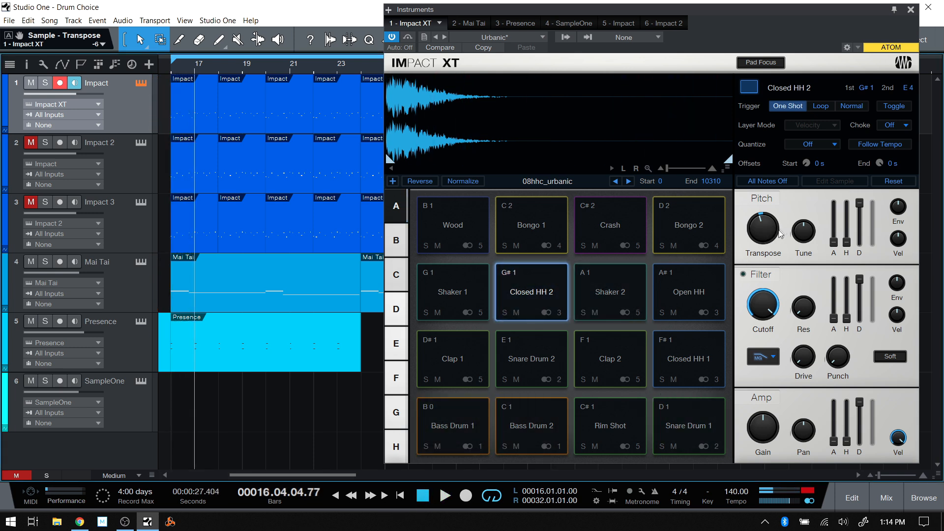
Play the loop again and set the transpose of the Snare Drum 1 pad to 2.
mouse_move(778, 230)
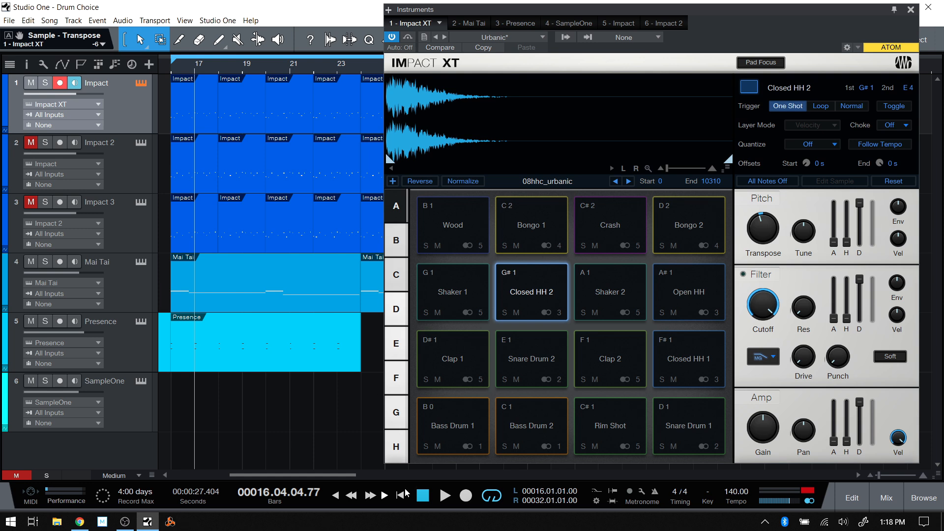
click(445, 495)
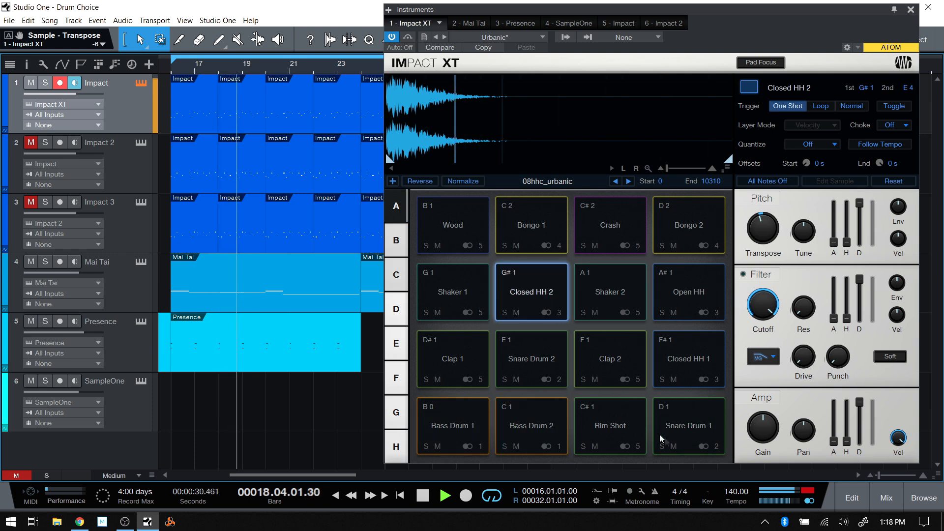
click(689, 450)
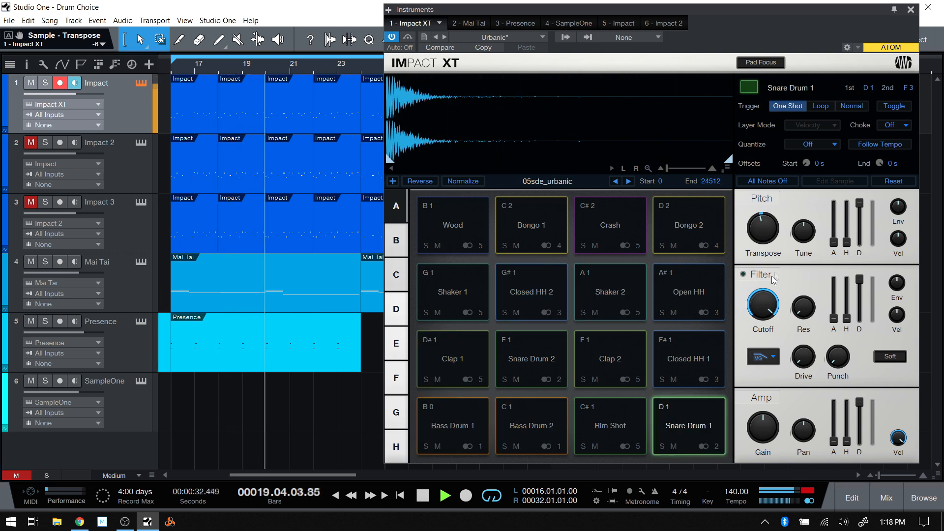
drag(763, 236, 764, 224)
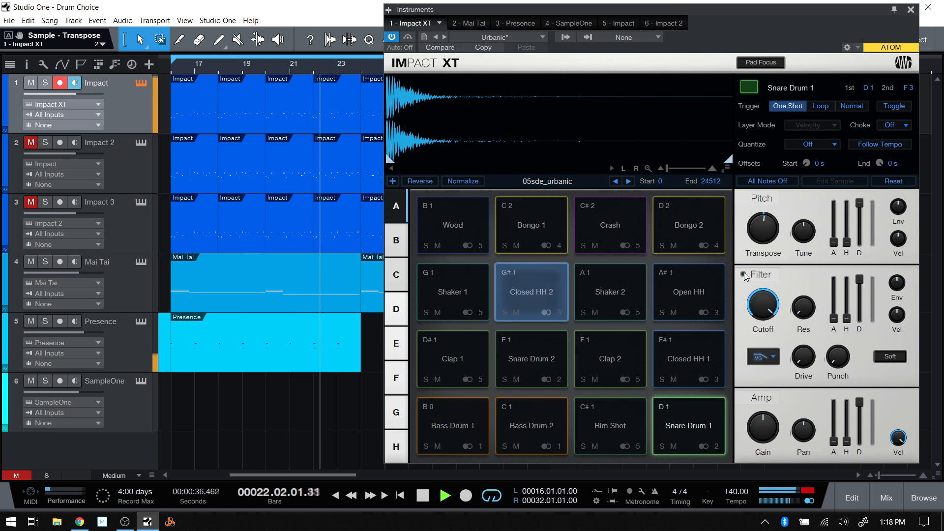
Filter Snare Drum 1 with a 1.44 kHz cutoff and 62% resonance, comparing the filter off and on before stopping playback.
drag(765, 302, 768, 348)
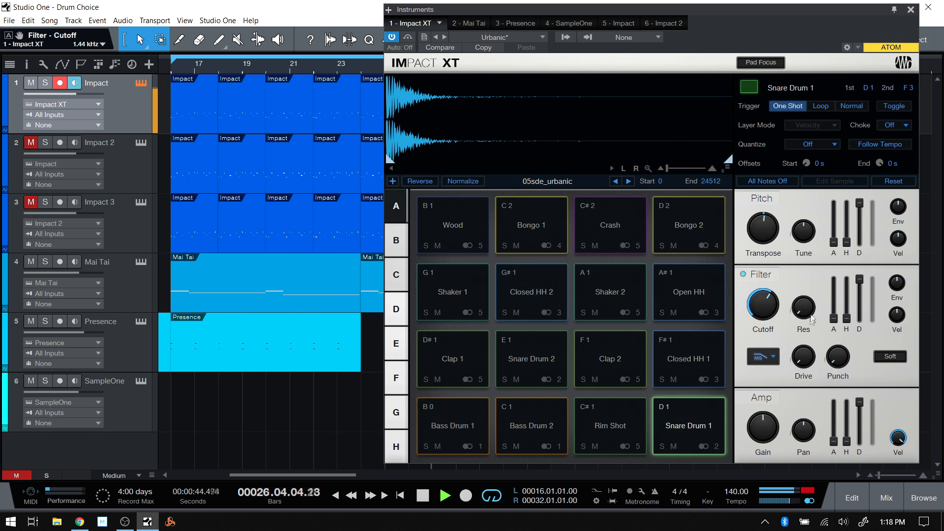
drag(805, 317, 804, 235)
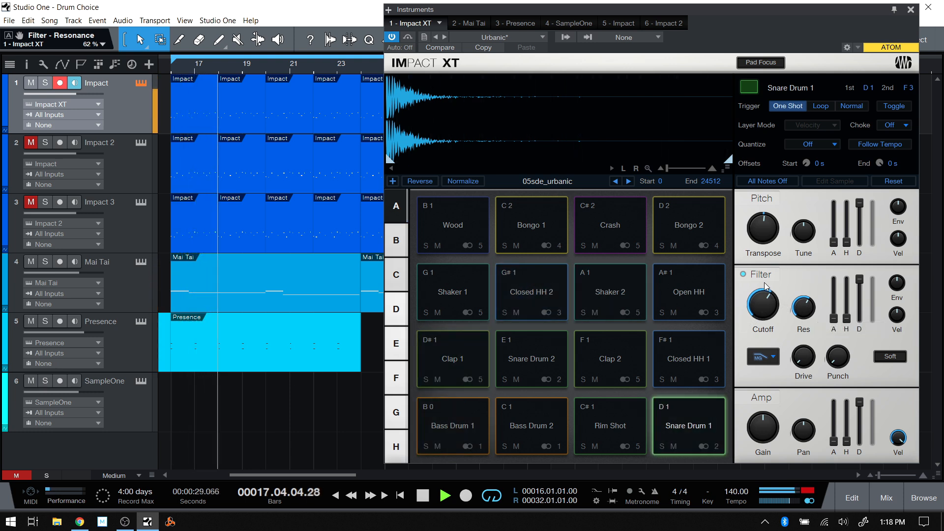
click(743, 274)
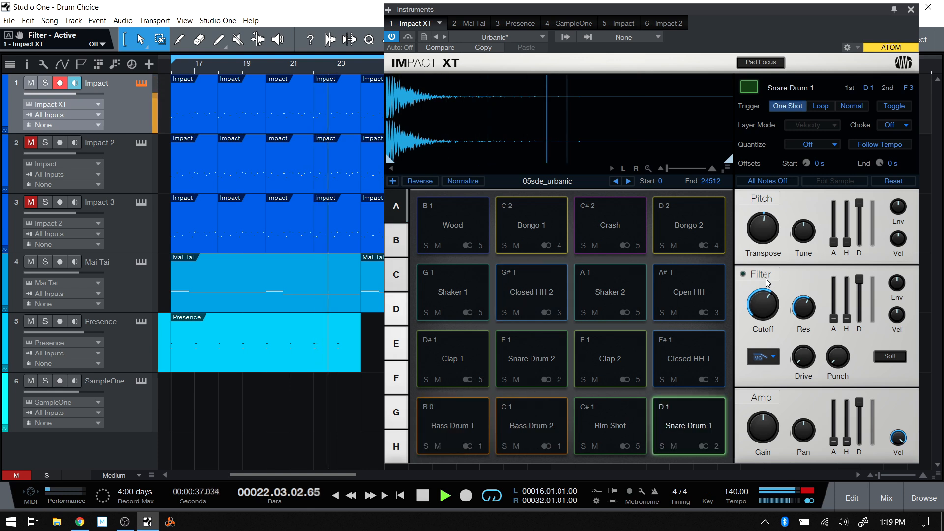
click(744, 274)
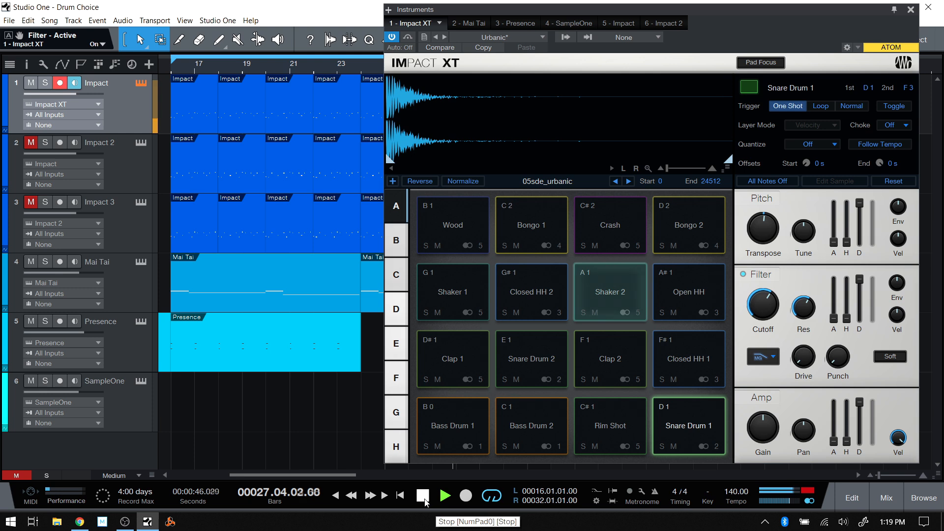
click(424, 496)
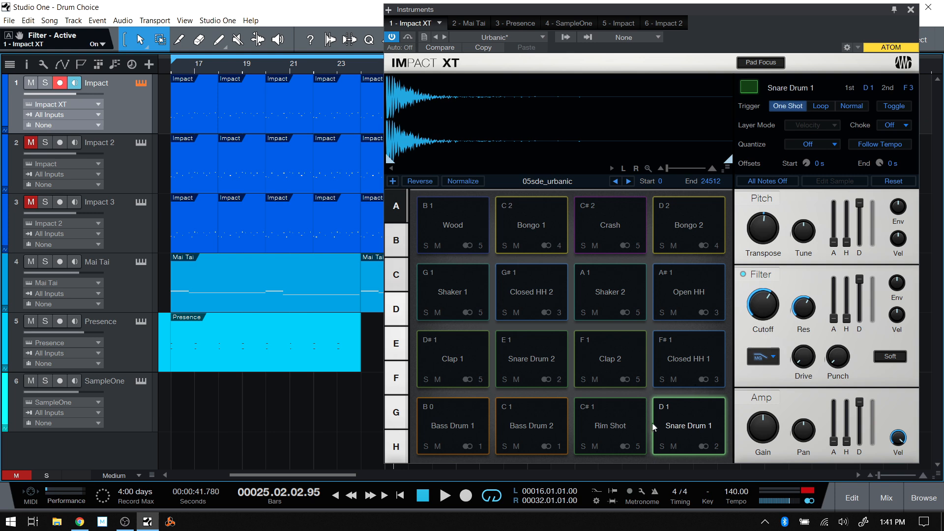
Audition the Snare Drum 1 and Snare Drum 2 pads and restart the loop.
click(704, 432)
click(705, 432)
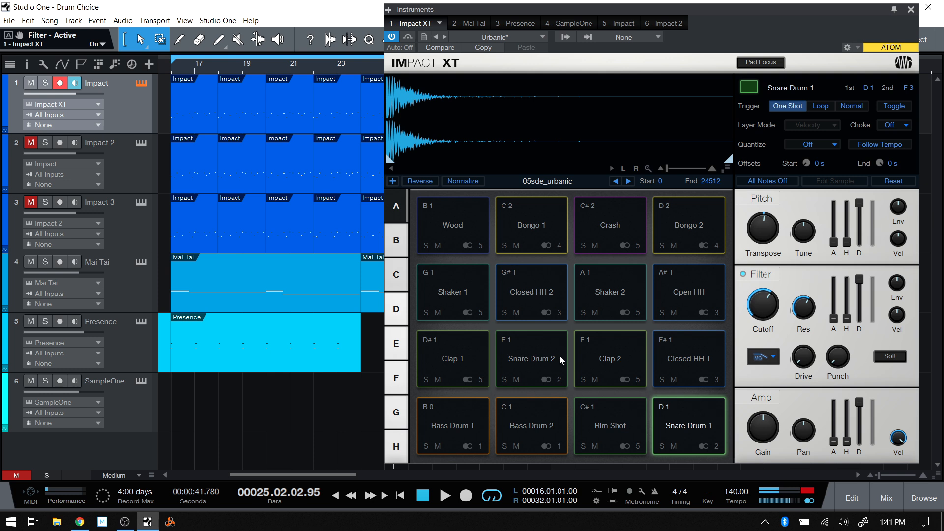
click(543, 359)
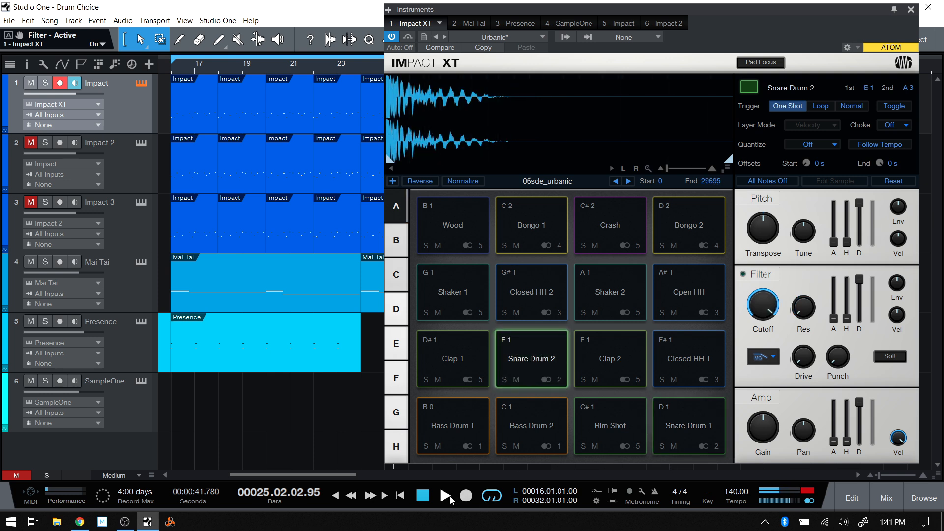
click(446, 497)
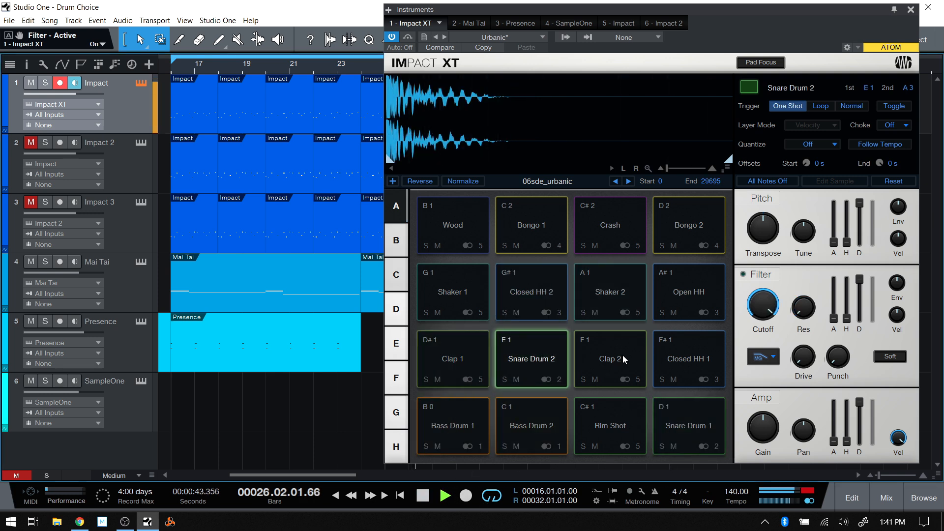
Turn on the filter of the Shaker 2 pad with the HP12 Ladder type.
click(614, 293)
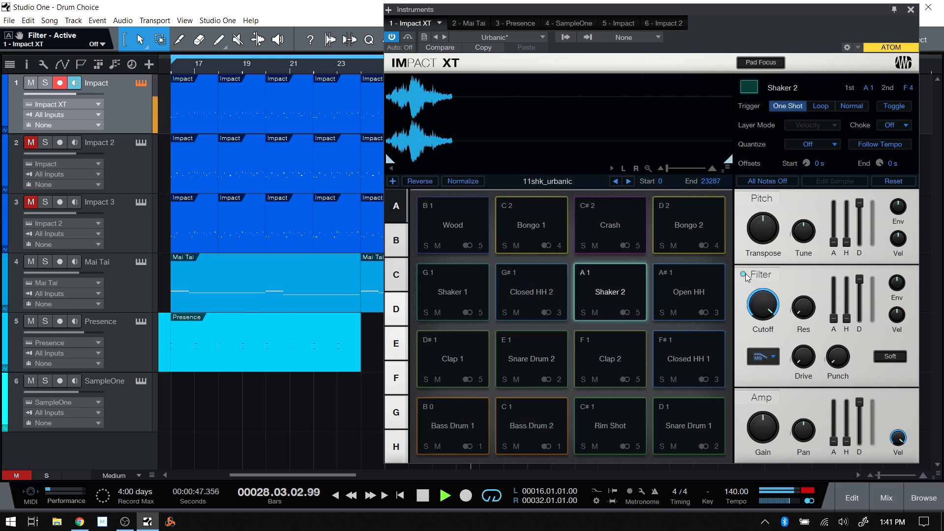
click(762, 357)
click(763, 427)
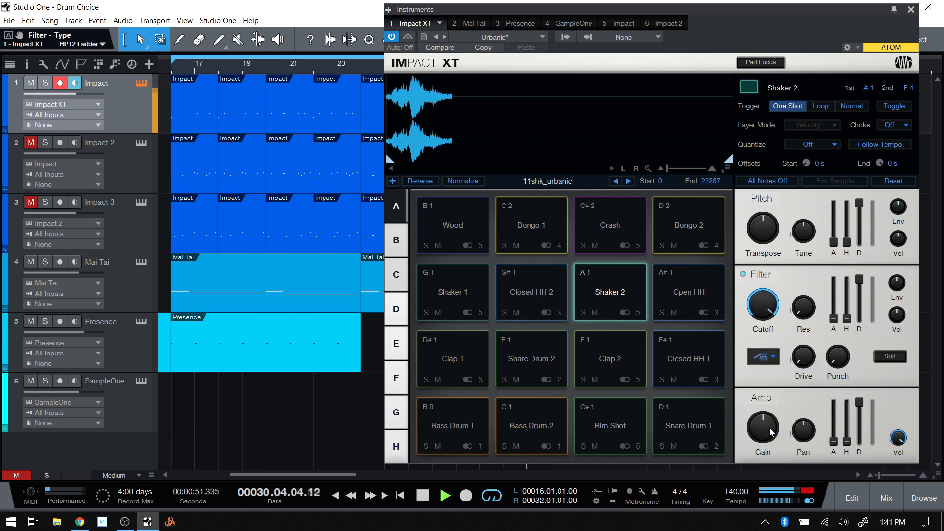
Raise Shaker 2's filter resonance, set its cutoff to 445.8 Hz, and stop playback.
drag(756, 295, 764, 366)
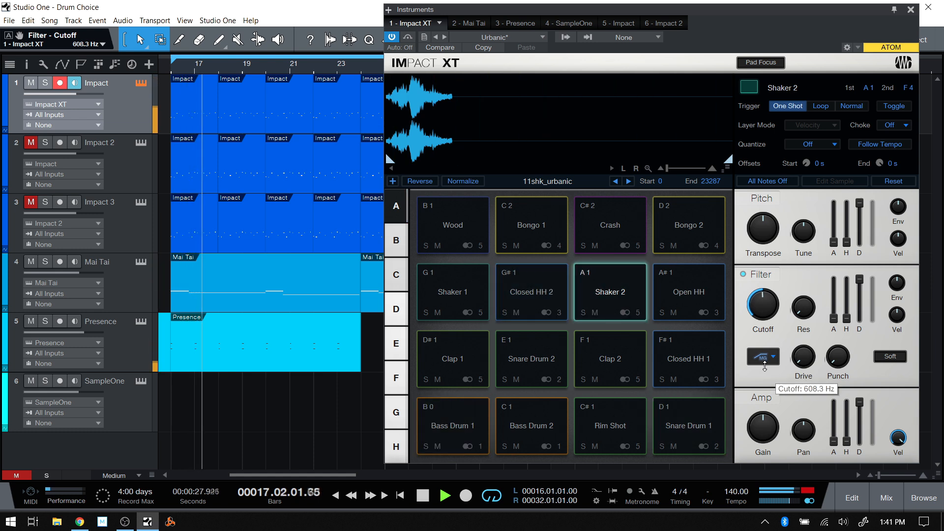
drag(805, 310, 810, 259)
drag(764, 308, 769, 336)
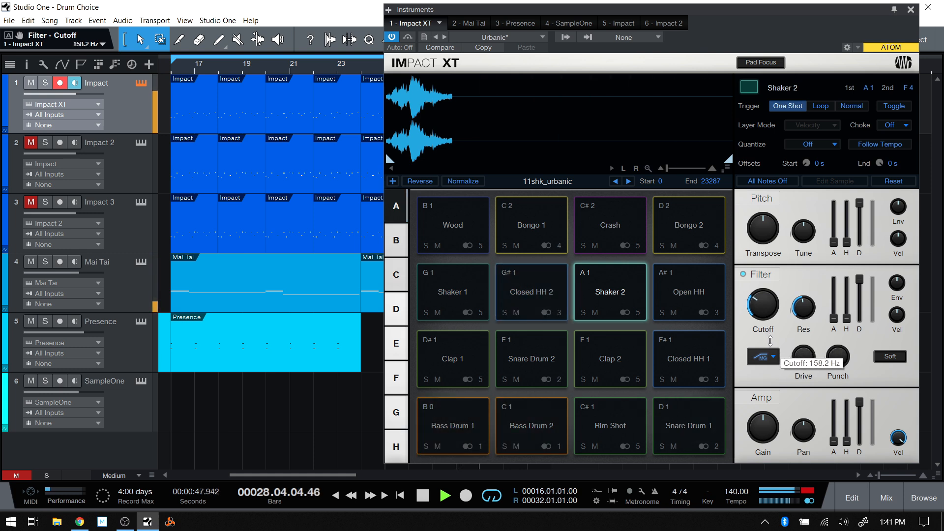
mouse_move(770, 335)
mouse_down()
mouse_move(771, 309)
mouse_move(771, 323)
mouse_up()
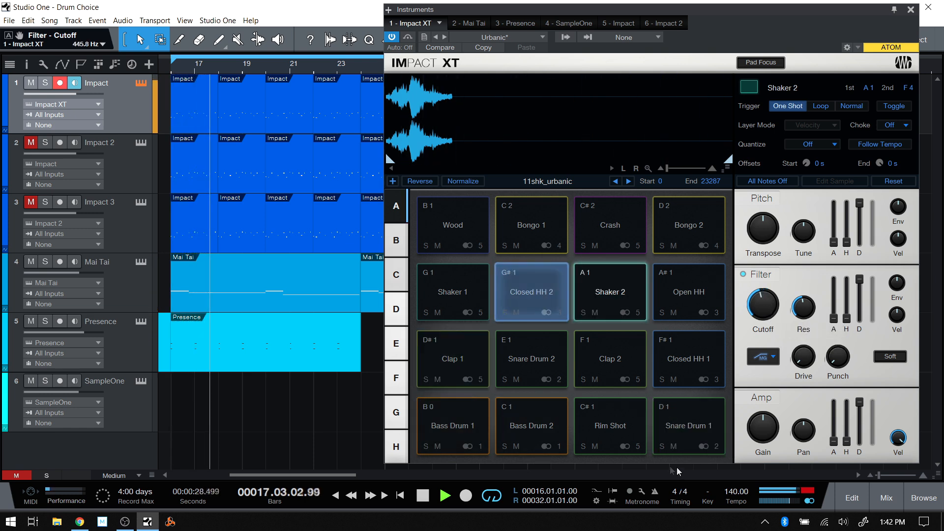
click(422, 501)
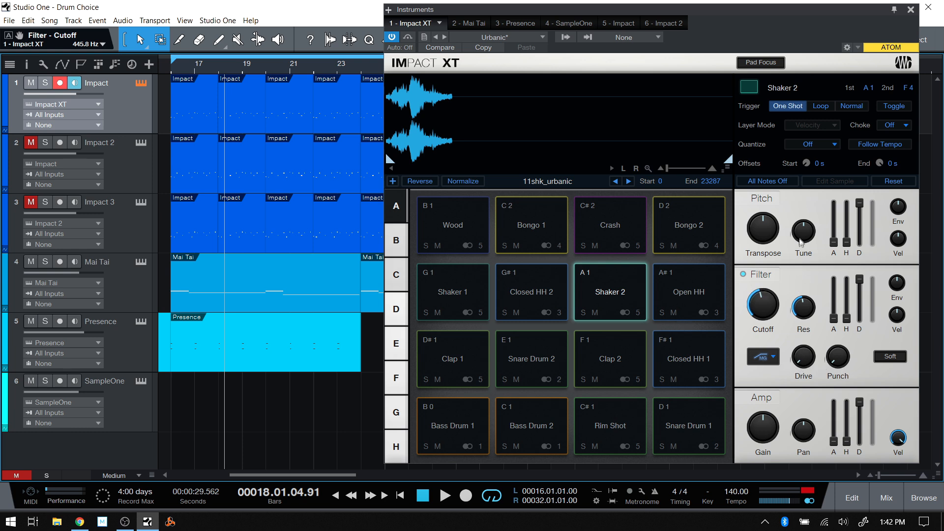
mouse_move(799, 238)
mouse_move(772, 322)
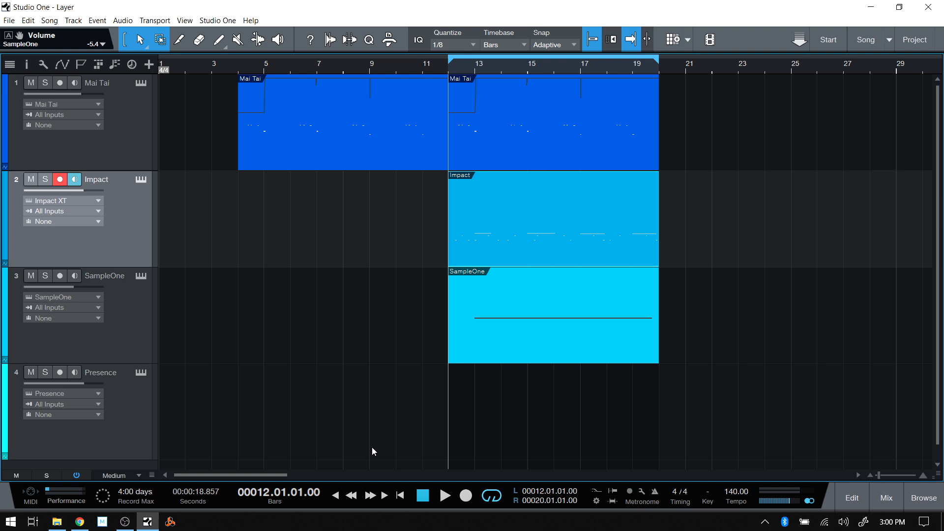
Briefly play the Layer song's loop, then open the Impact track's Impact XT instrument and reposition its window.
key(space)
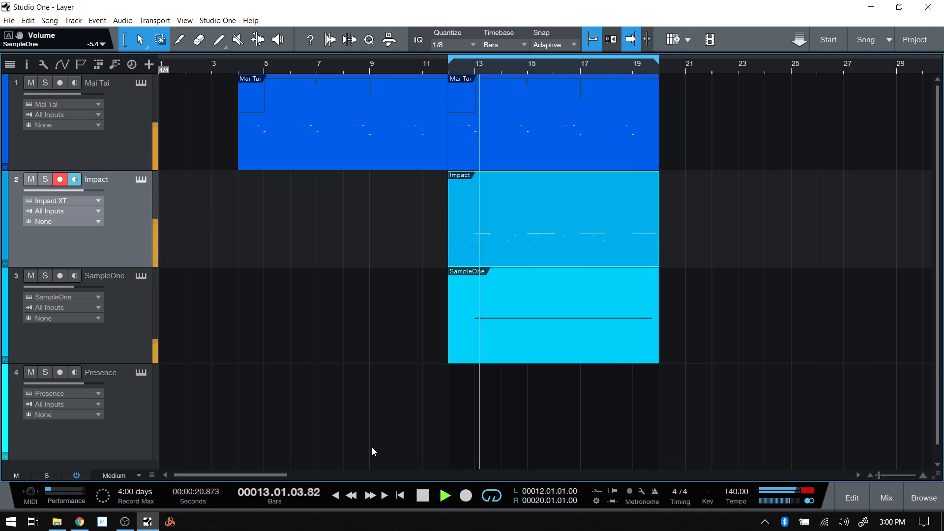
key(space)
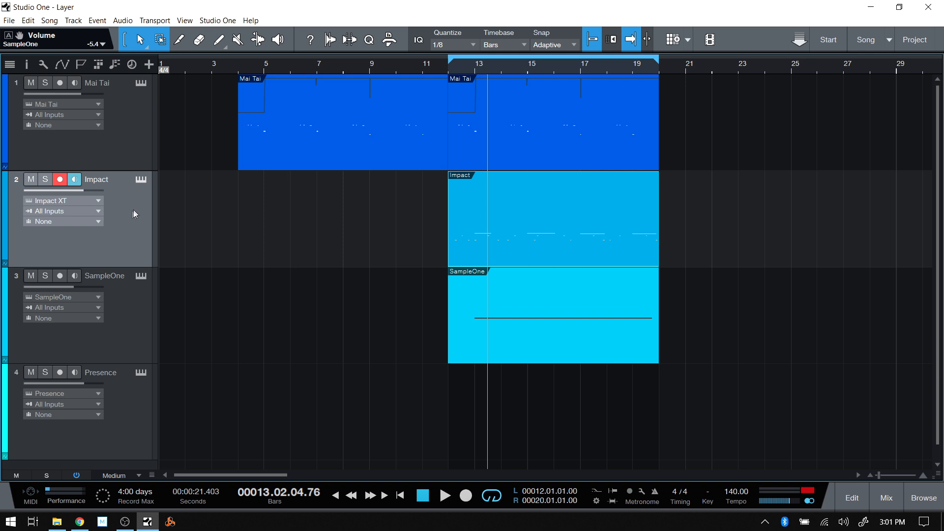
click(141, 180)
drag(337, 19, 297, 9)
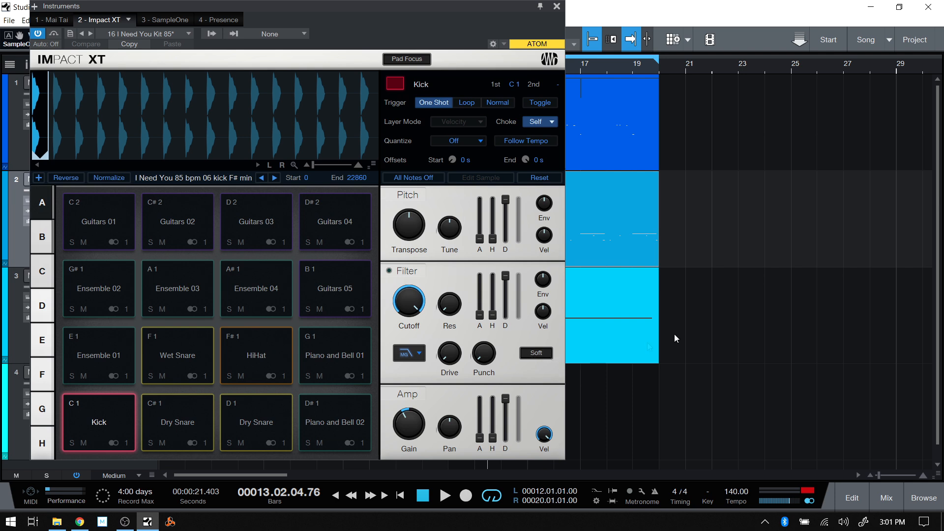
Browse the lo-fi drum kit's snare samples and audition snare 01 to snare 04 over the loop, ending on snare 03.
click(924, 500)
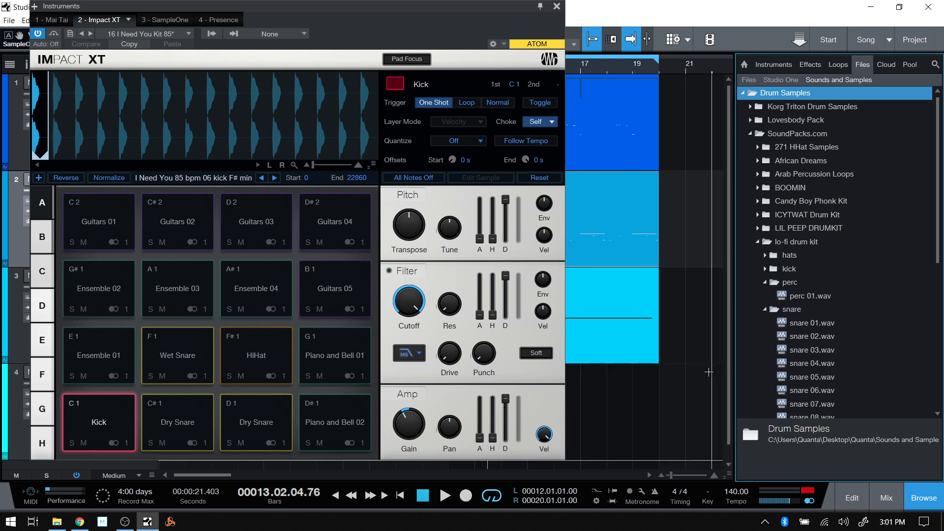
key(space)
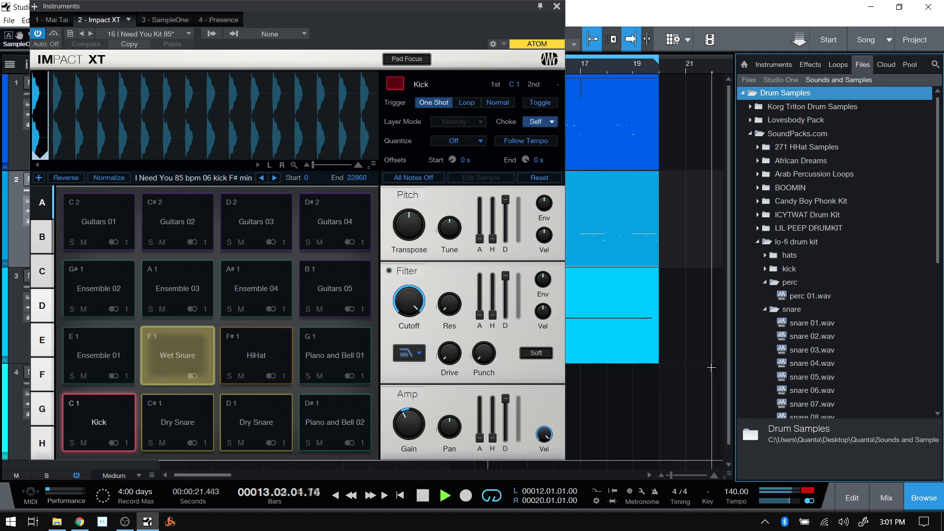
click(807, 324)
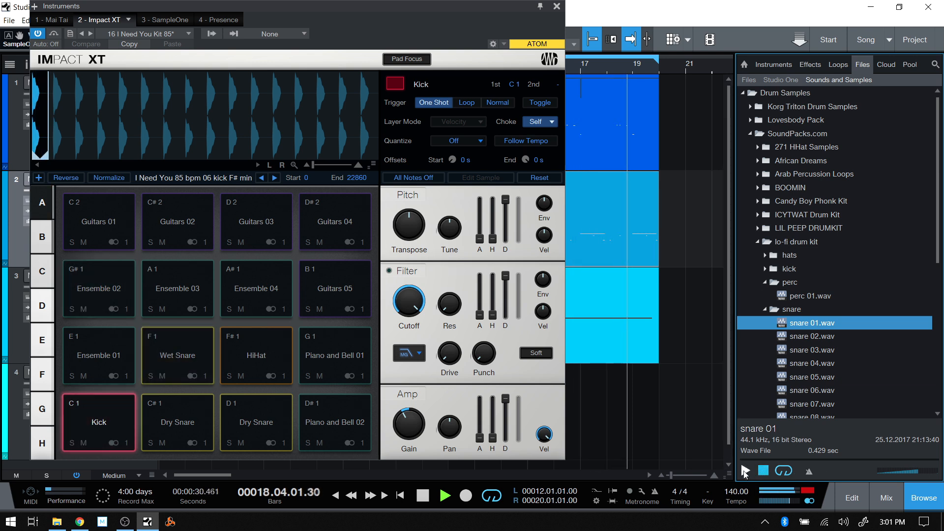
click(744, 472)
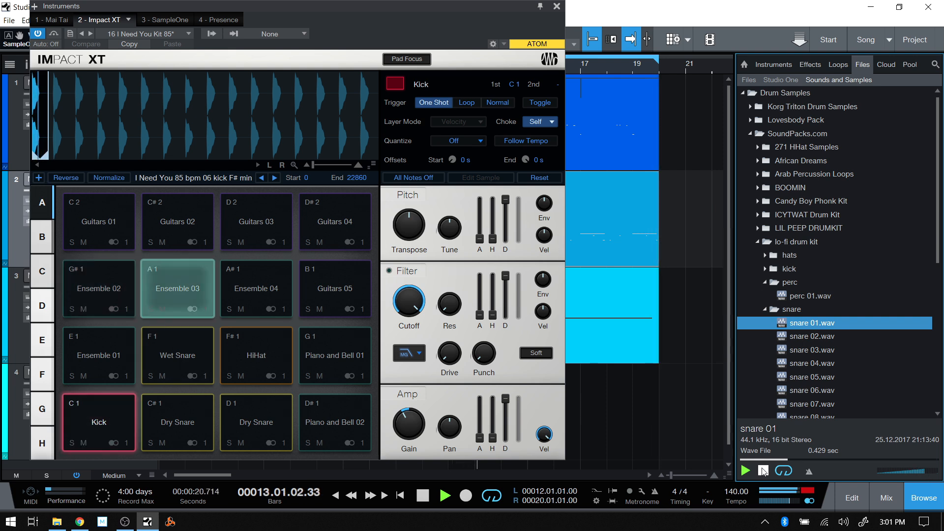
click(801, 338)
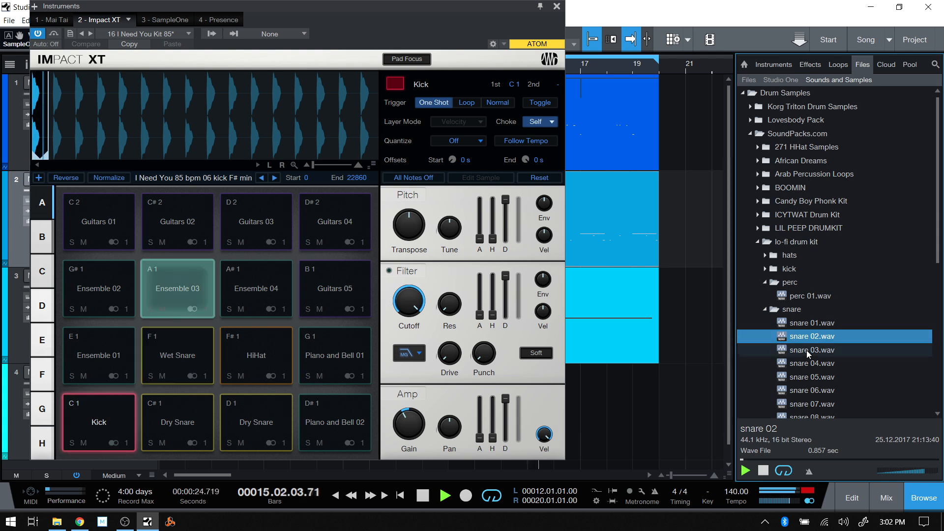
click(807, 350)
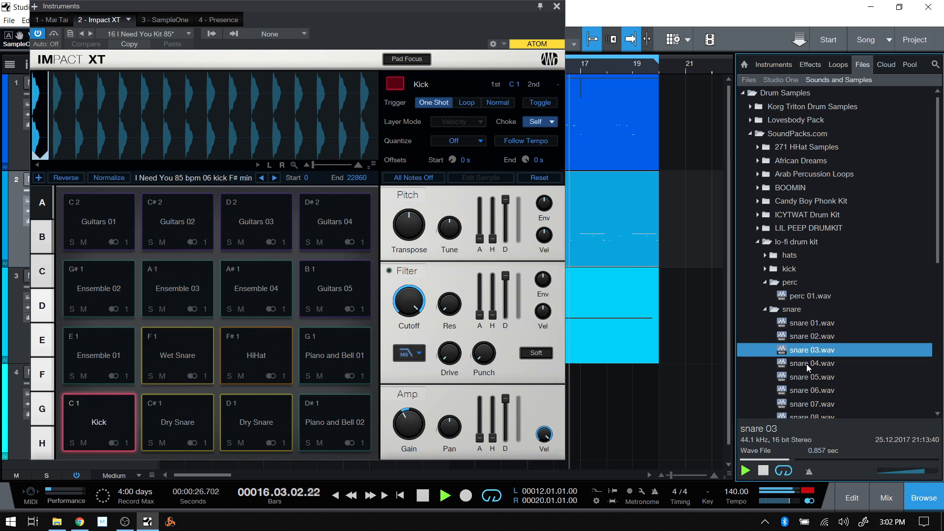
click(807, 363)
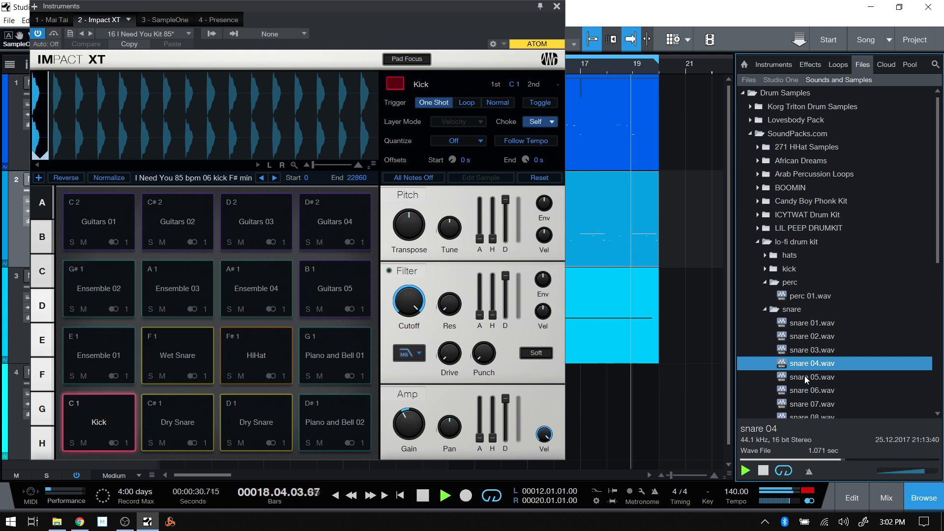
click(803, 352)
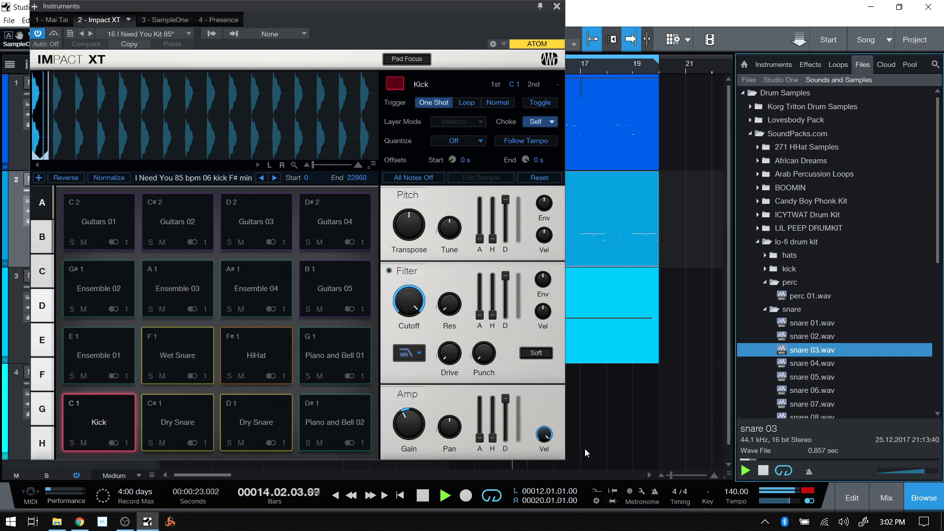
key(space)
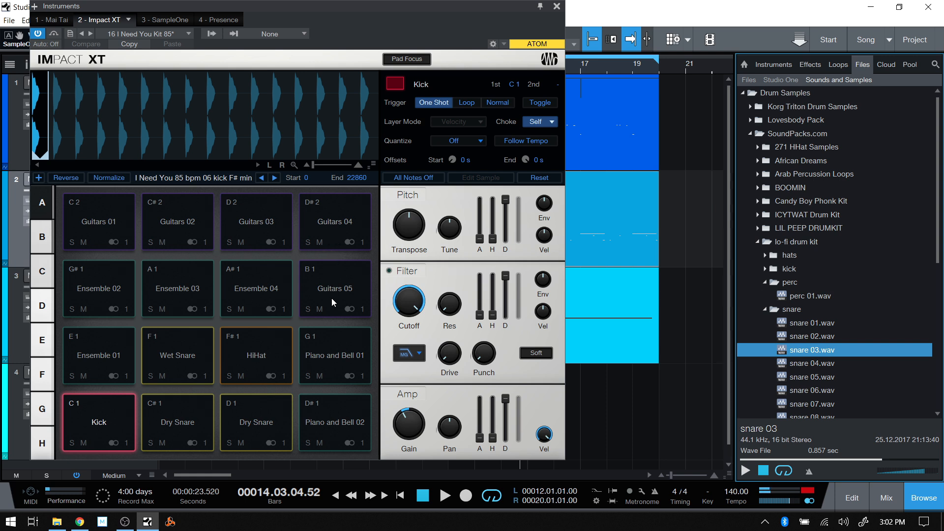
Load snare 03.wav onto the Guitars 05 pad, then hide the browser and close the instrument window.
drag(803, 354, 341, 290)
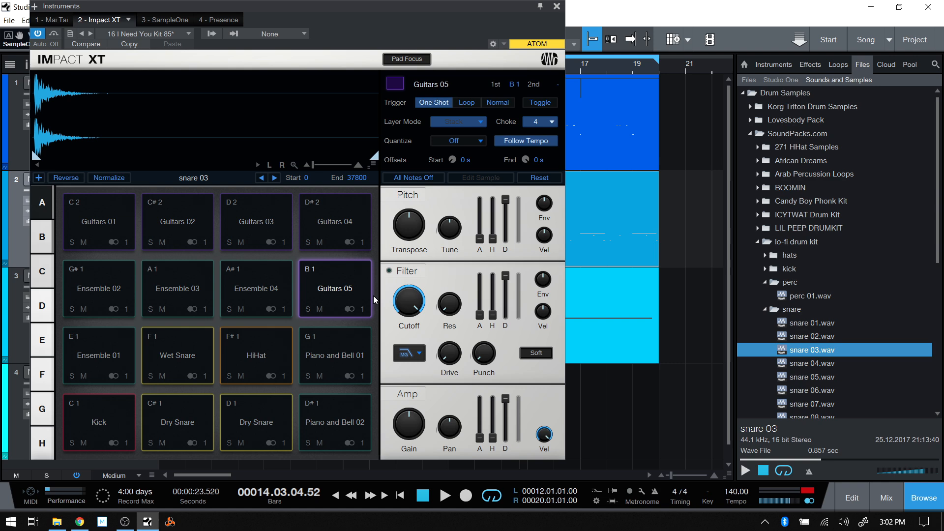
click(923, 499)
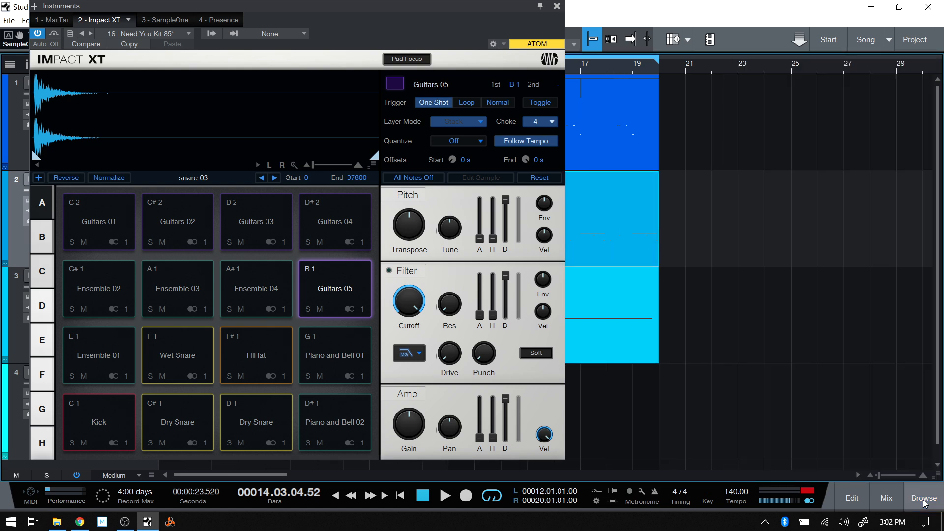
click(556, 6)
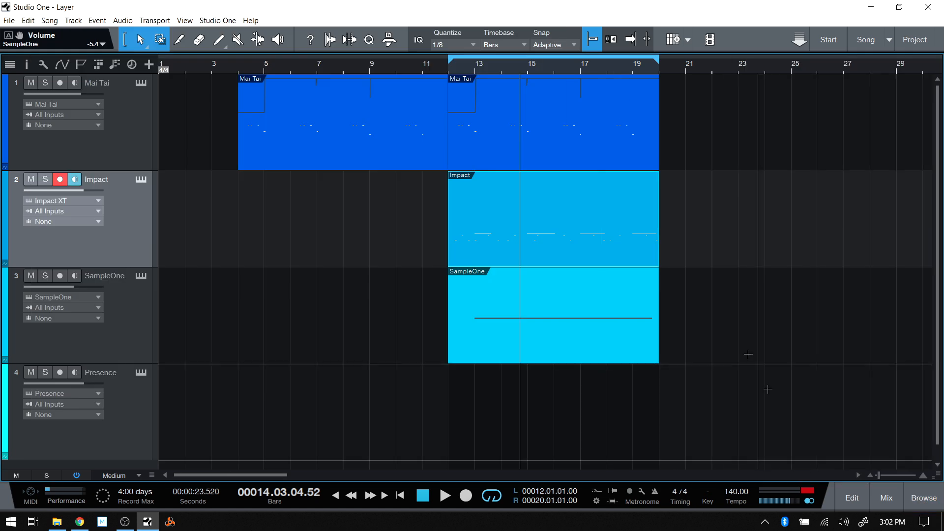
Open the Impact part for note editing, select the Wet Snare lane, and briefly play the loop.
double_click(562, 253)
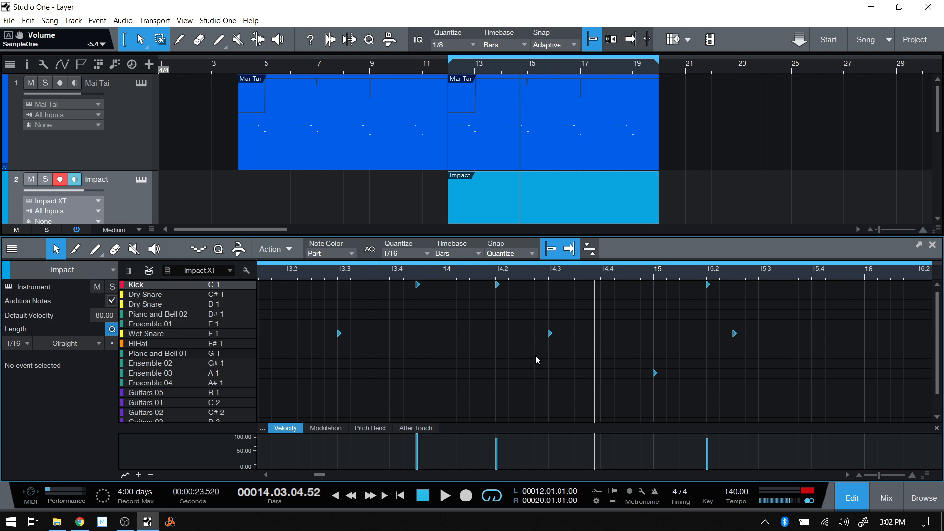
key(w)
key(w)
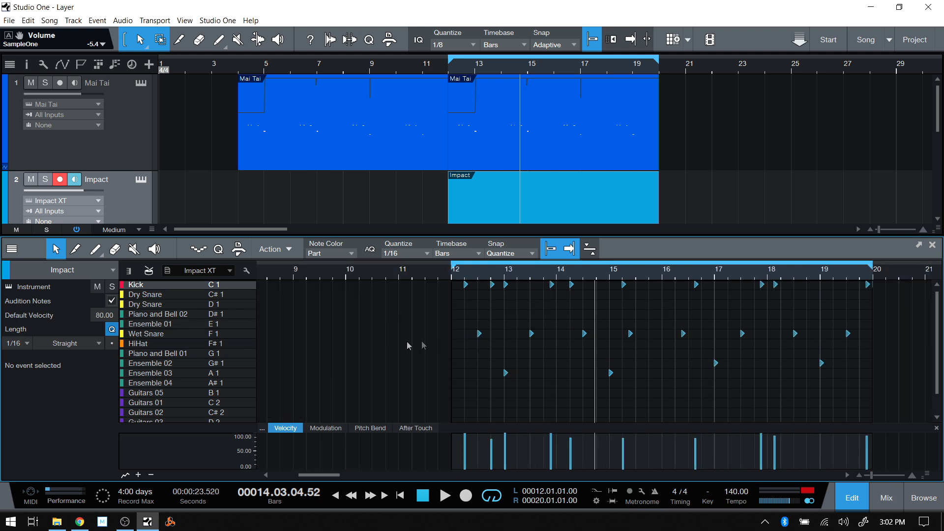
click(152, 336)
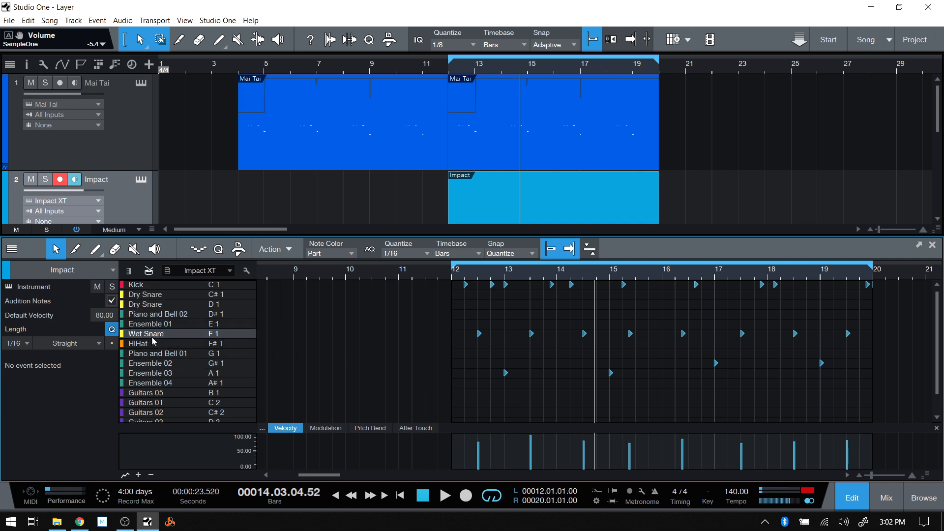
key(space)
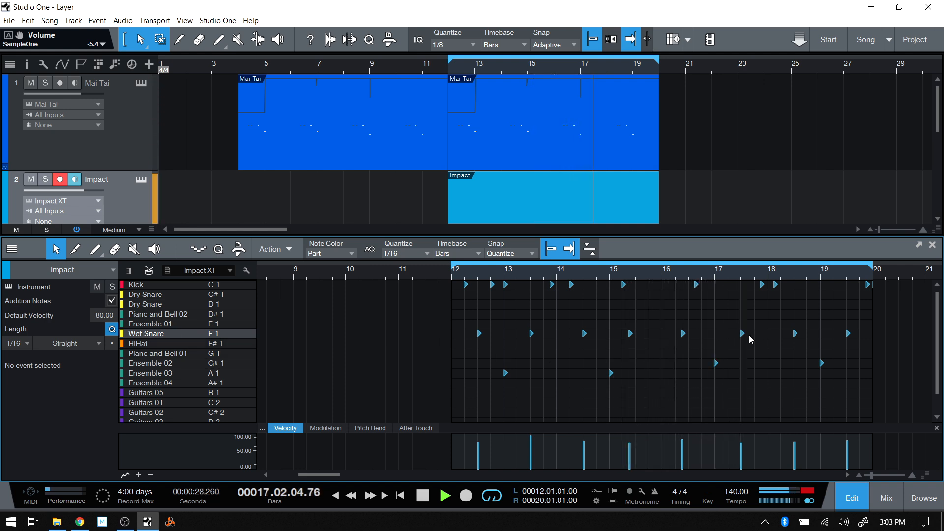
key(space)
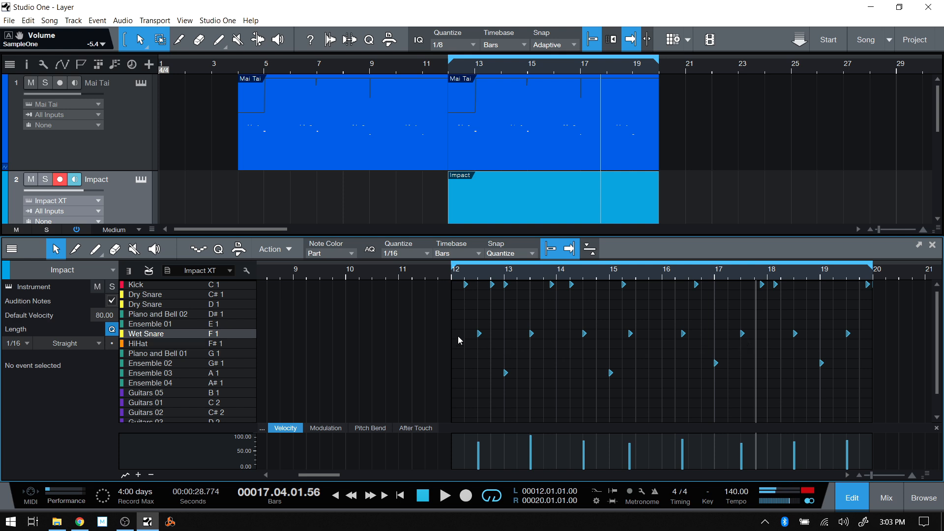
Copy all Wet Snare notes, try pasting them at the stopped playback position, and undo the paste.
drag(463, 338, 856, 333)
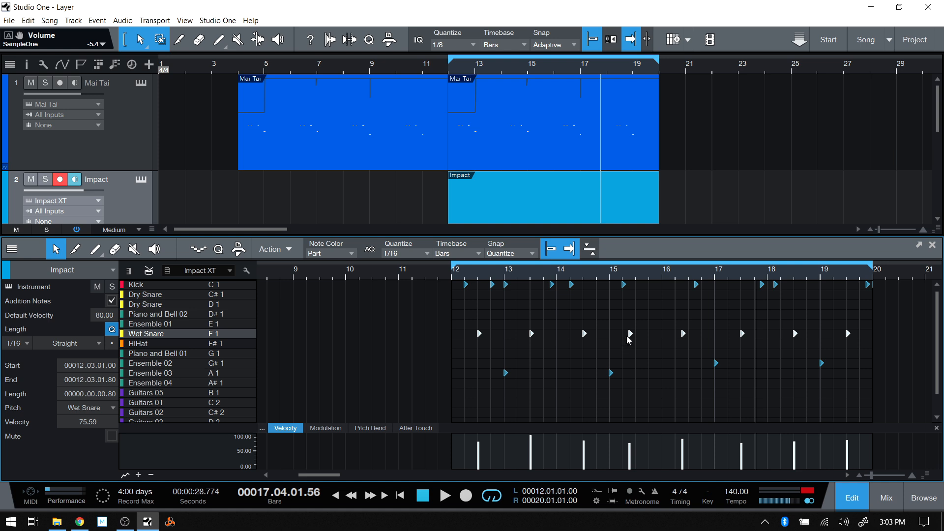
right_click(632, 335)
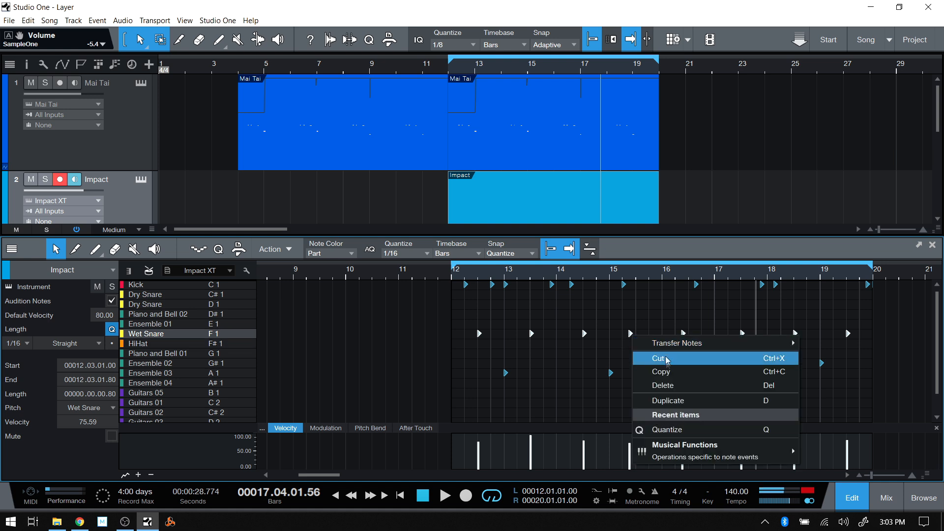
click(668, 374)
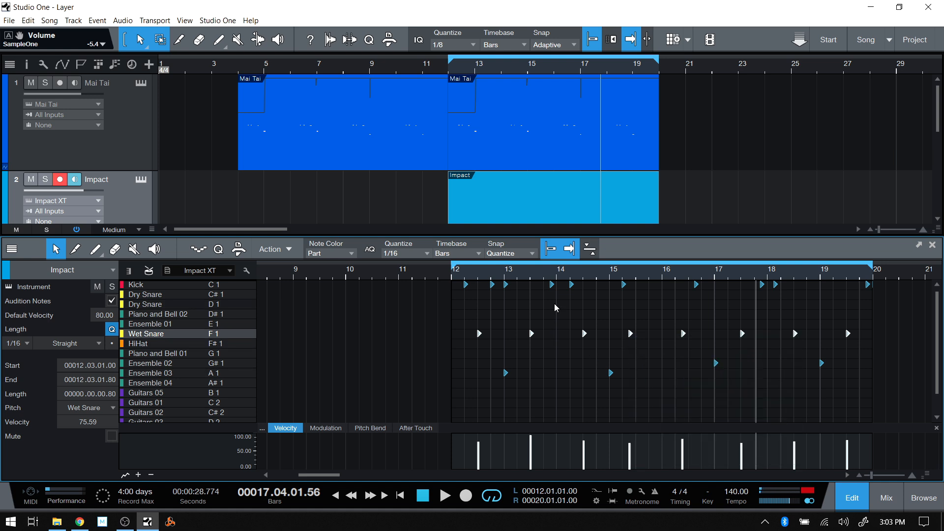
key(ctrl+v)
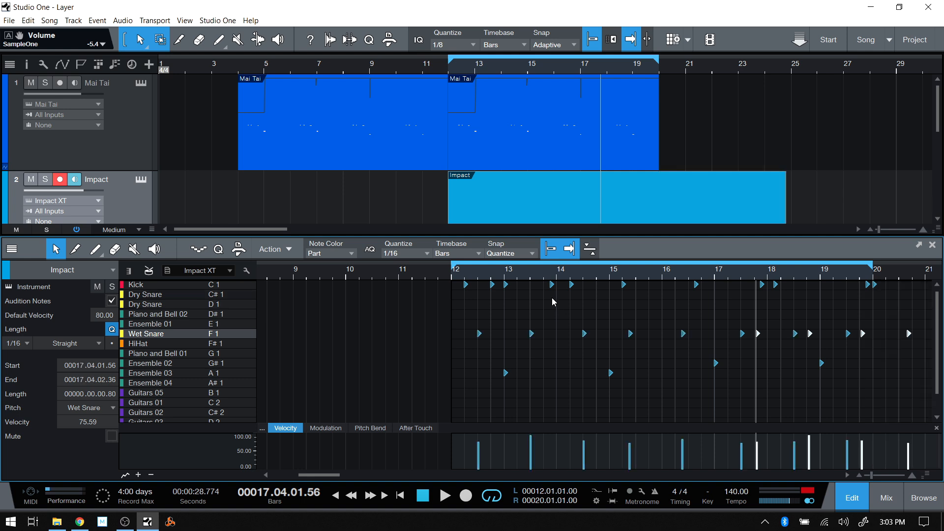
key(ctrl+z)
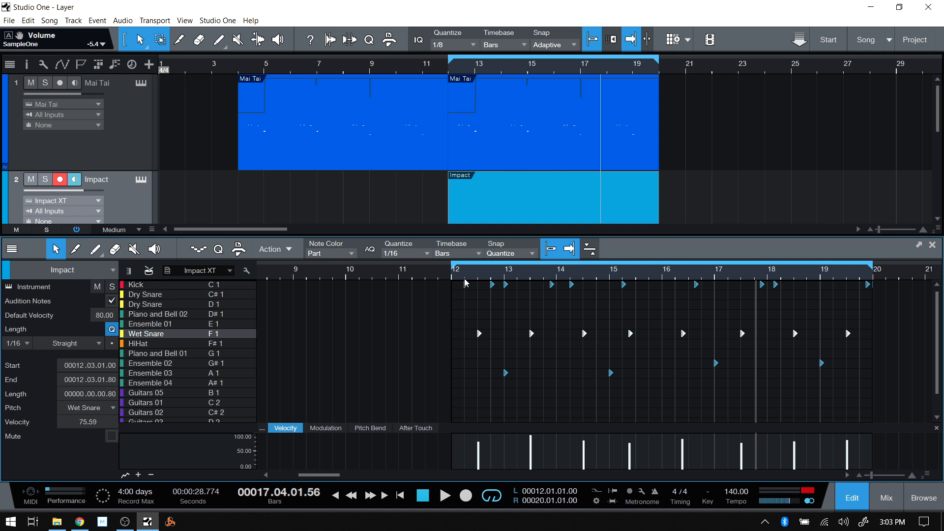
Place the playhead at 12.03.01.00 and duplicate all Wet Snare notes onto the Guitars 05 lane at the same times.
click(478, 276)
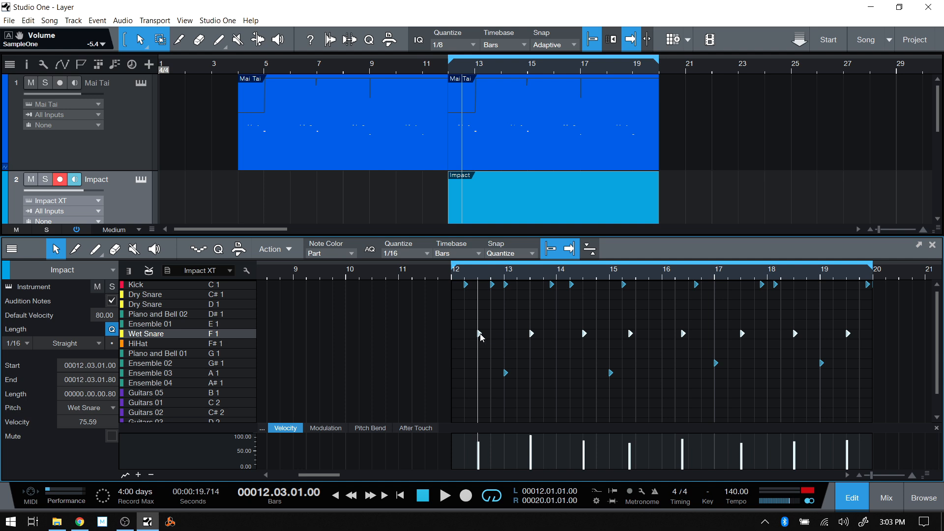
click(137, 396)
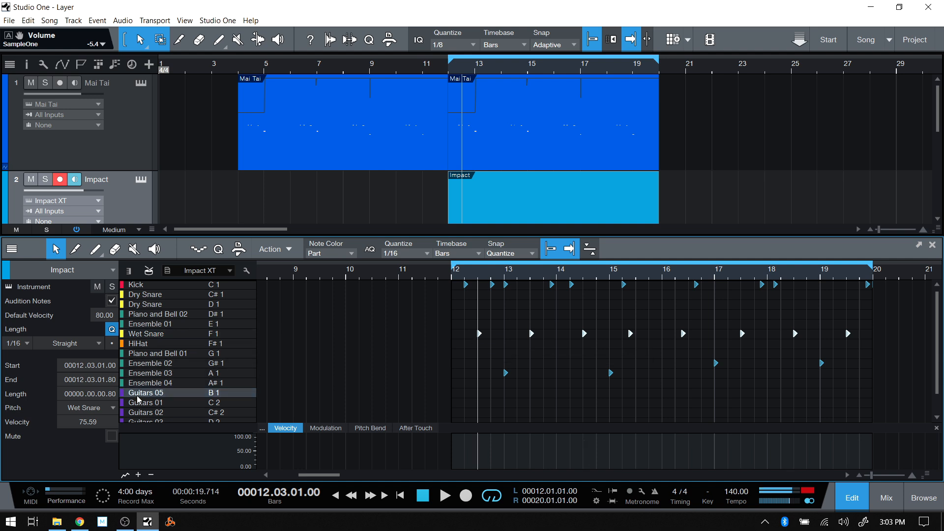
drag(479, 337, 481, 393)
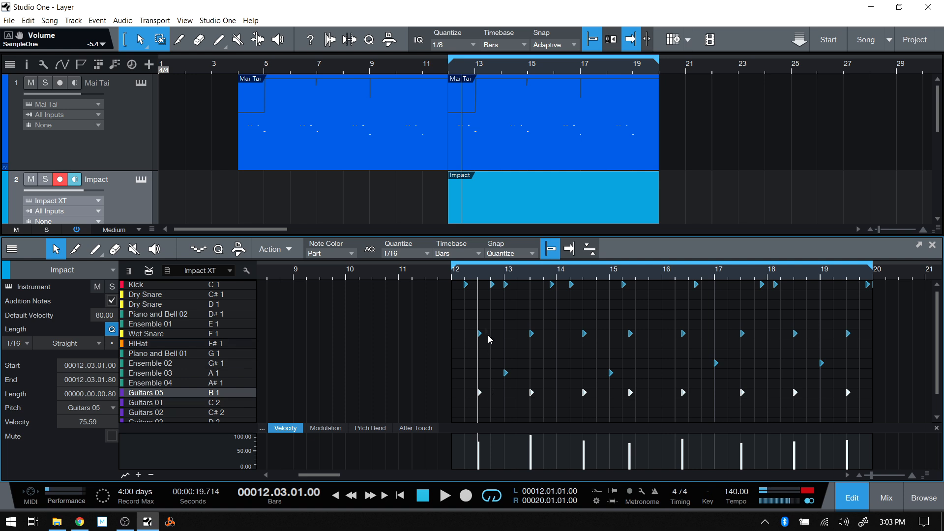
Play the layered snares from bar 12 and briefly check the mixer channels.
click(451, 279)
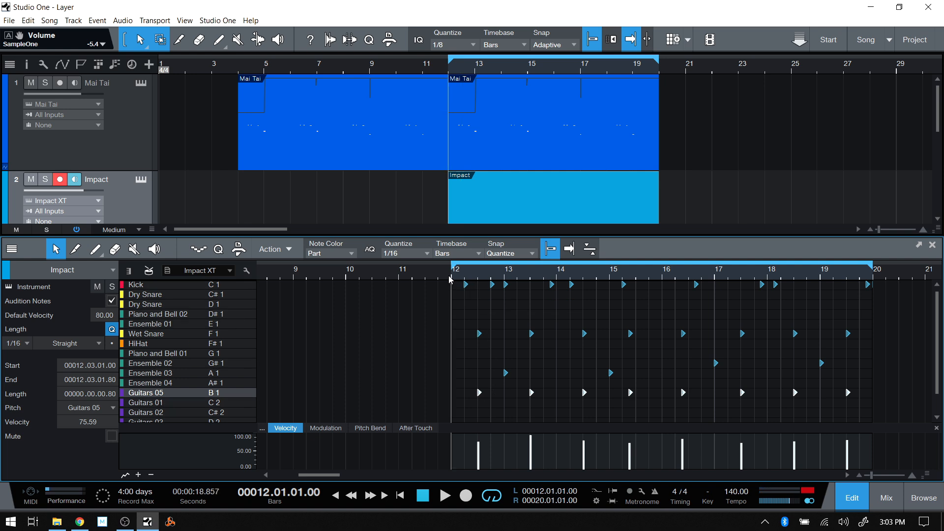
key(space)
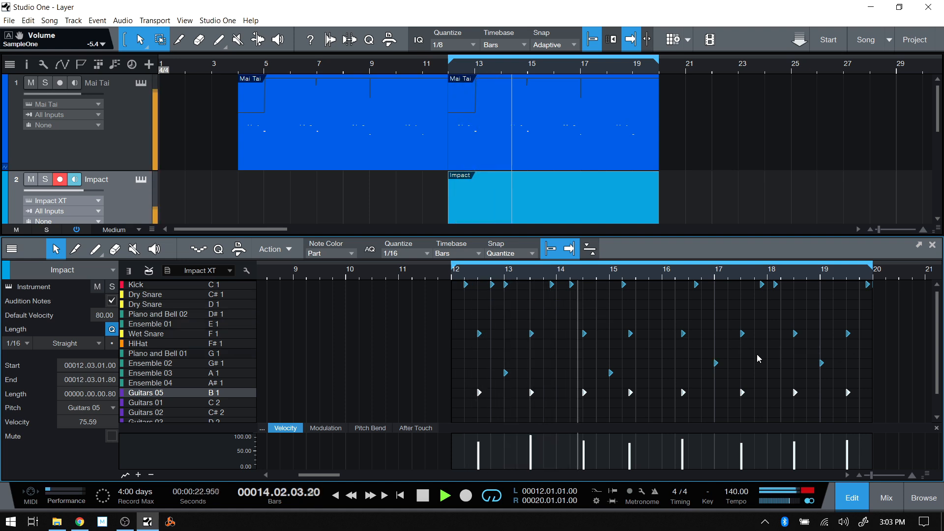
click(885, 501)
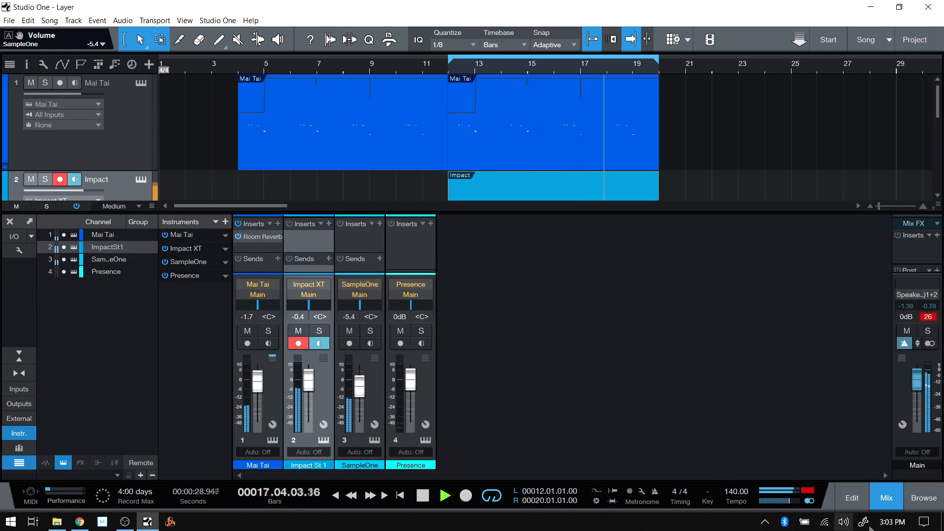
key(F3)
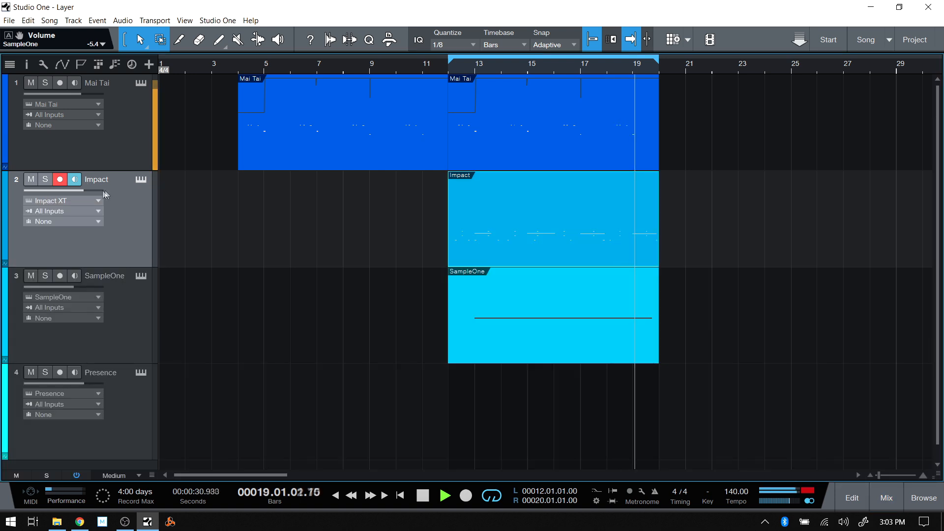
Open the Impact track's instrument and lower the Guitars 05 pad's gain to -4.0 dB.
click(140, 179)
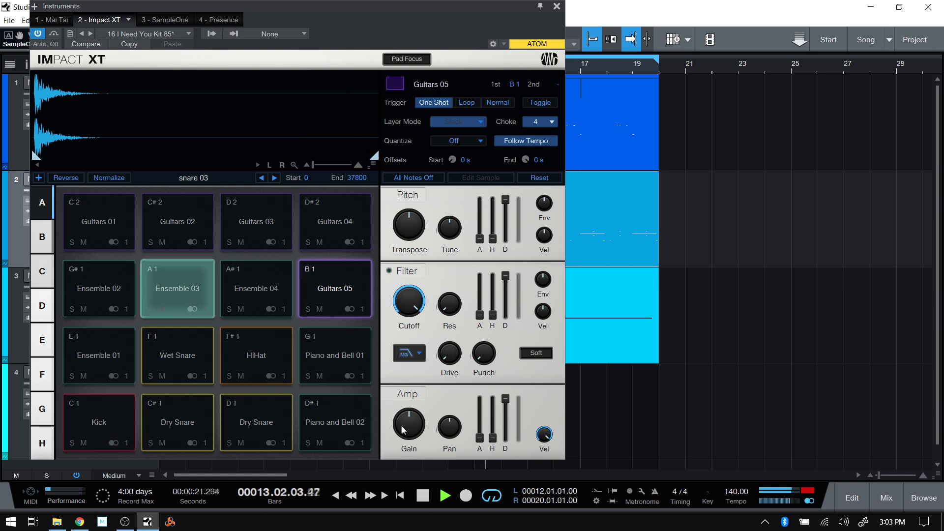
scroll(409, 424, down, 5)
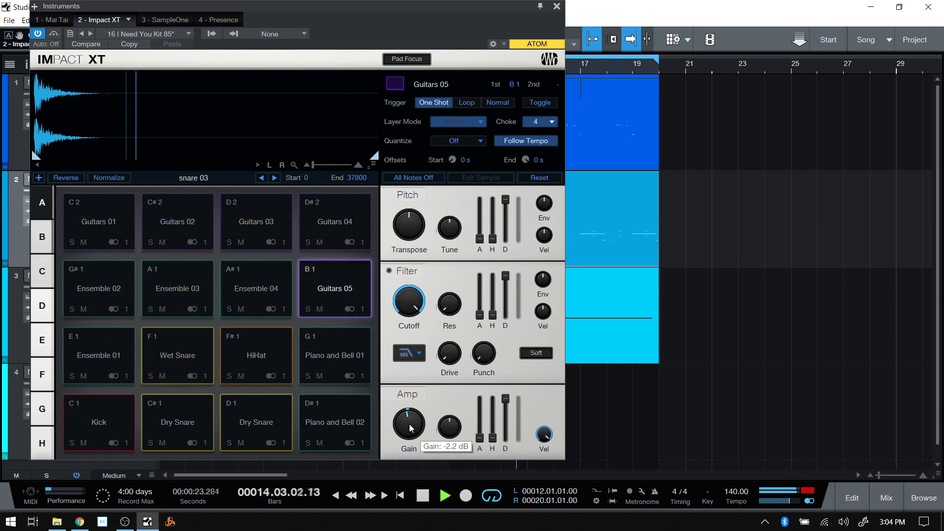
scroll(409, 424, down, 3)
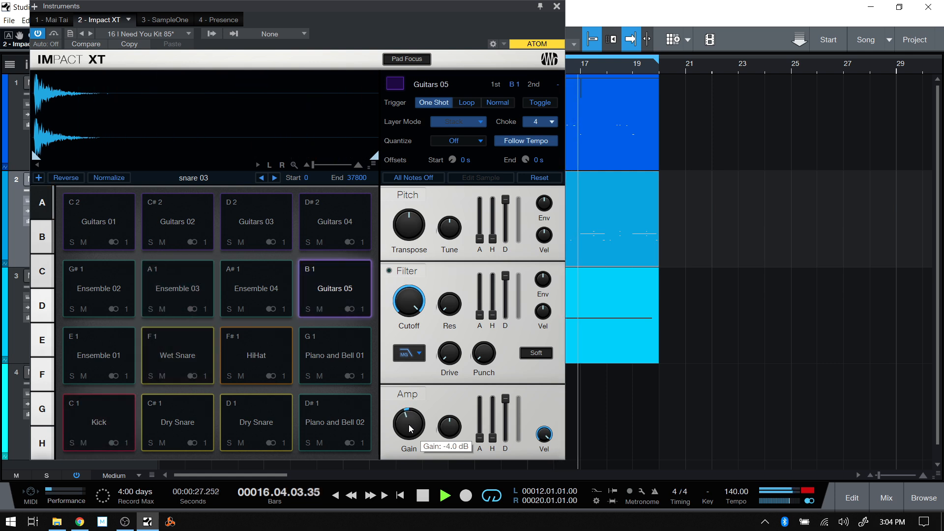
Mute and unmute the Guitars 05 pad to compare the beat with and without the layer, and stop playback.
click(320, 310)
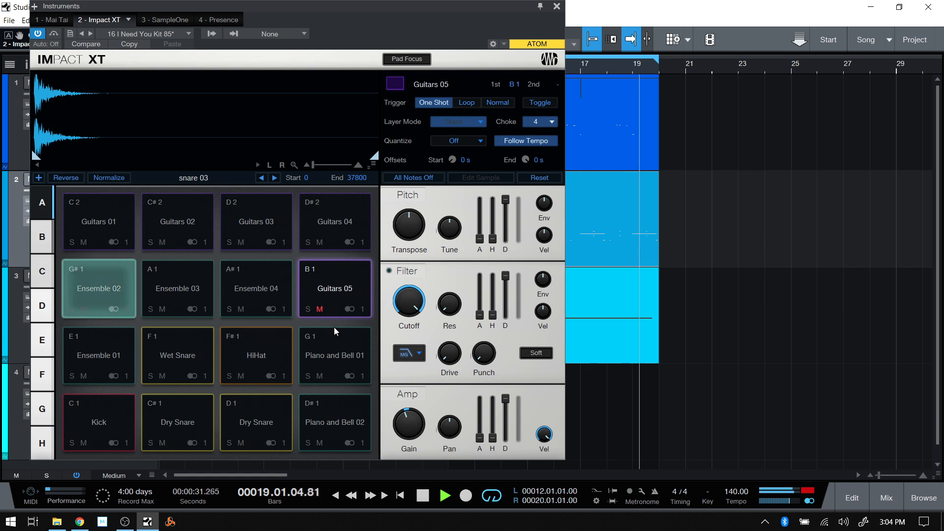
click(320, 310)
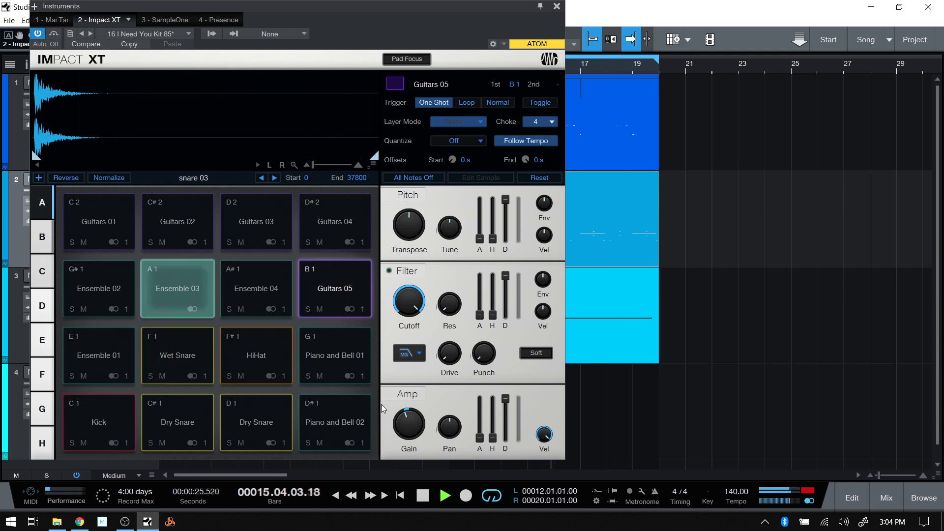
key(space)
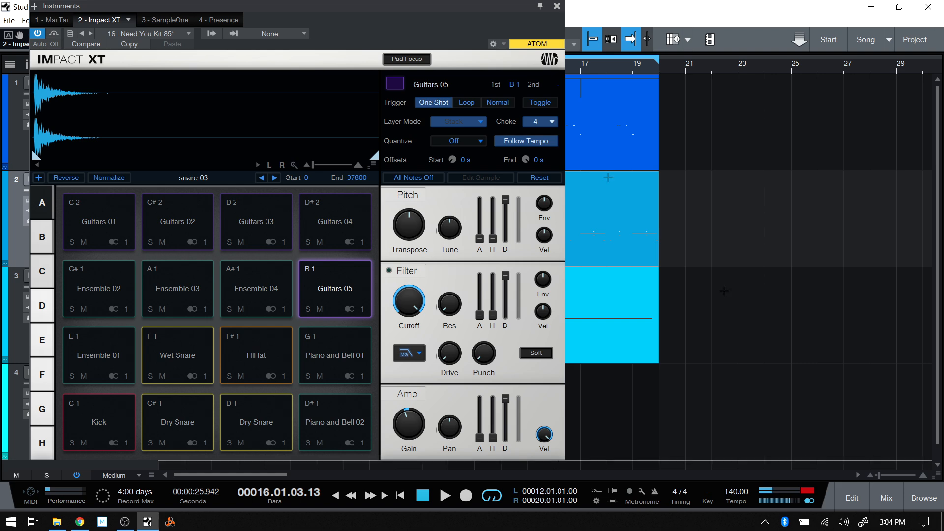
Open the Impact part in the note editor and delete all Guitars 05 notes.
click(557, 7)
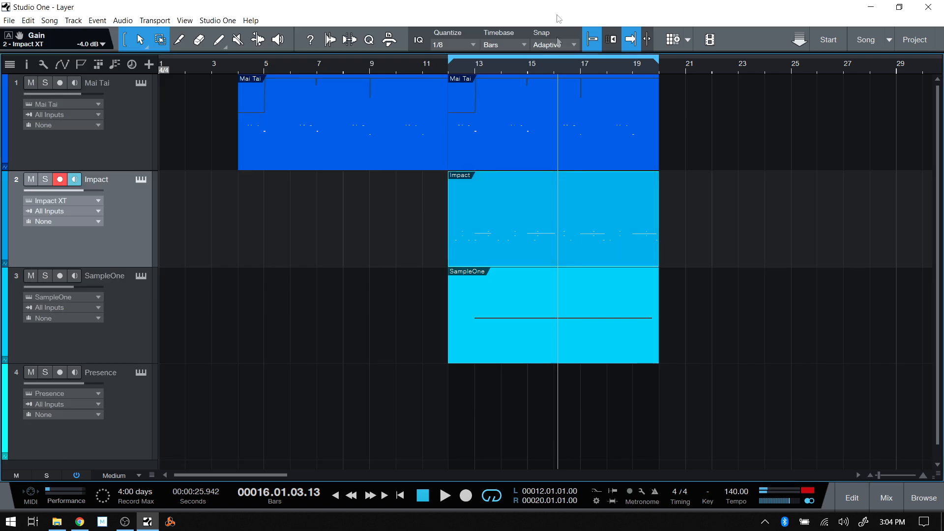
double_click(577, 253)
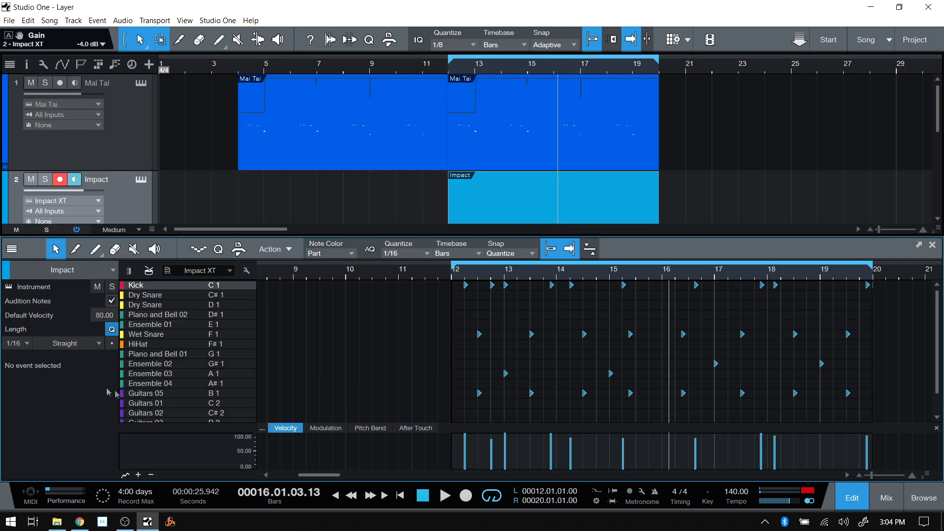
click(135, 394)
drag(463, 396, 882, 395)
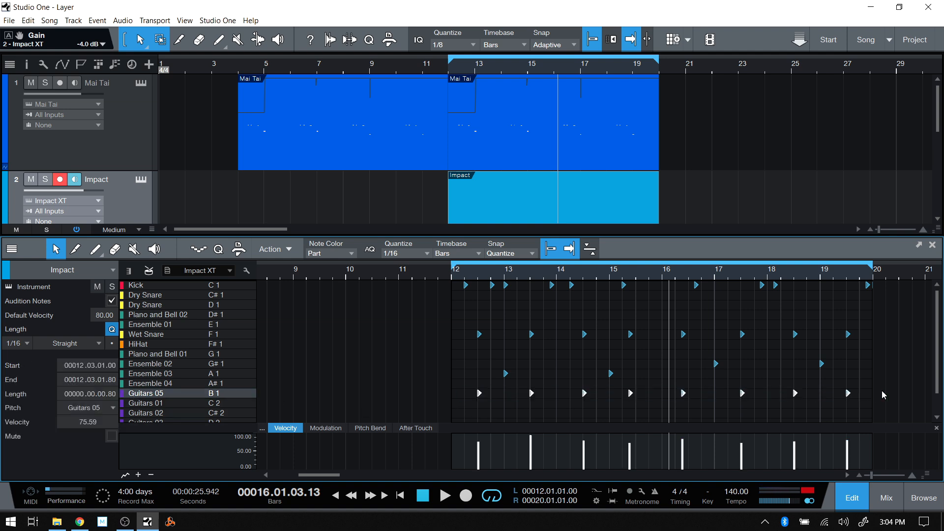
key(Delete)
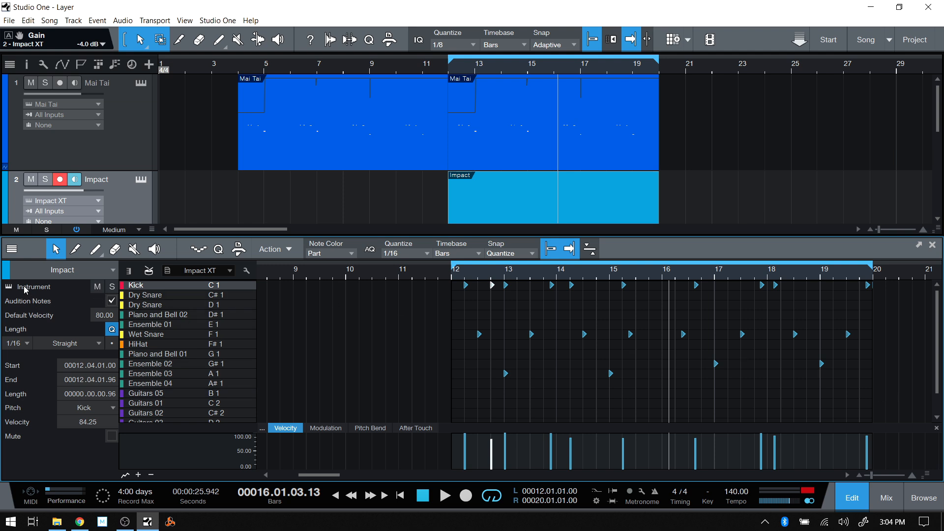
Set the Guitars 05 pad's main trigger note to F 1, the same as Wet Snare, and audition both pads.
click(10, 288)
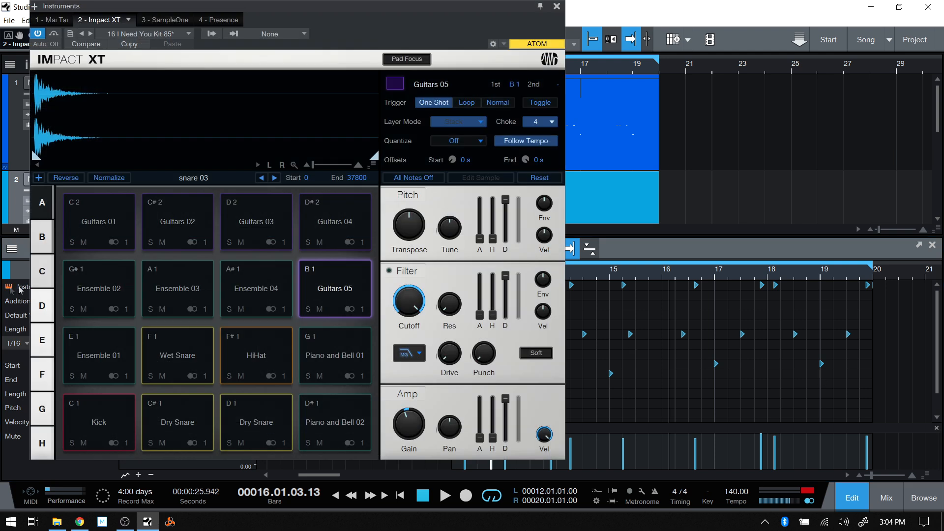
click(174, 378)
click(178, 338)
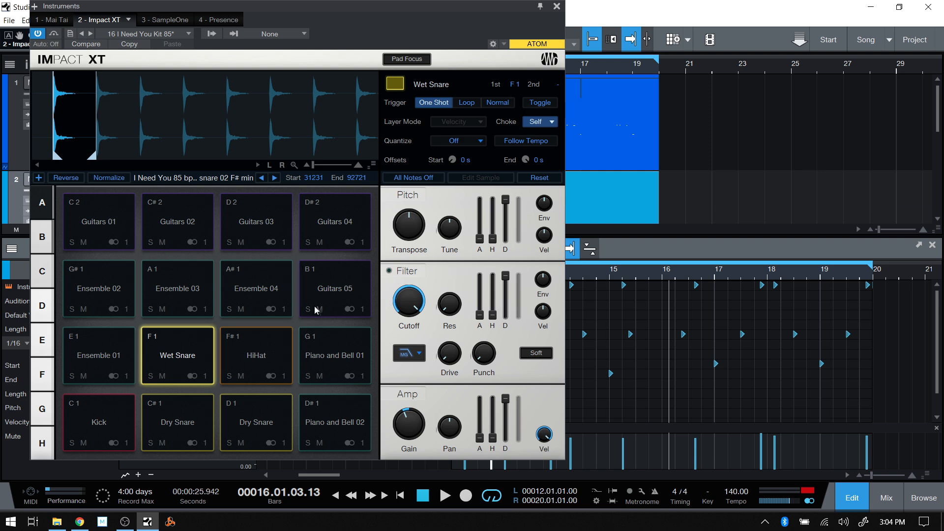
click(342, 286)
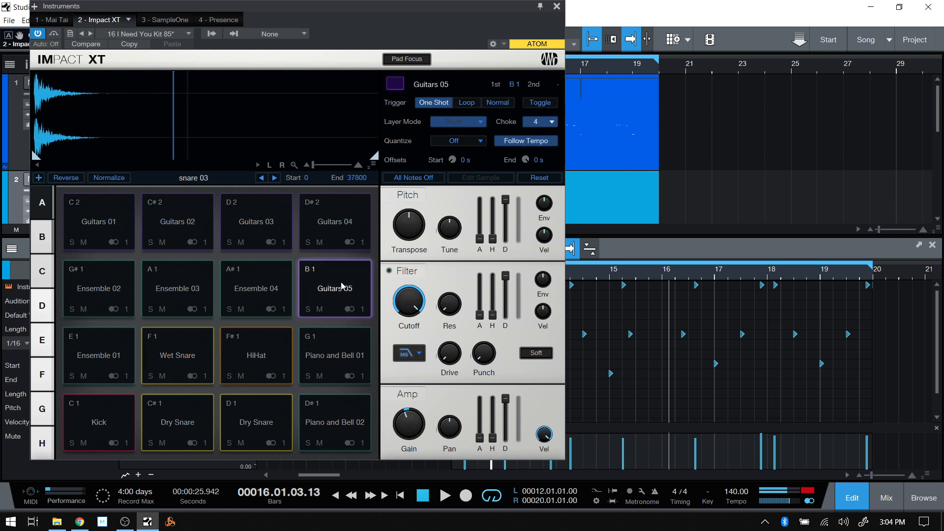
click(512, 85)
text(F)
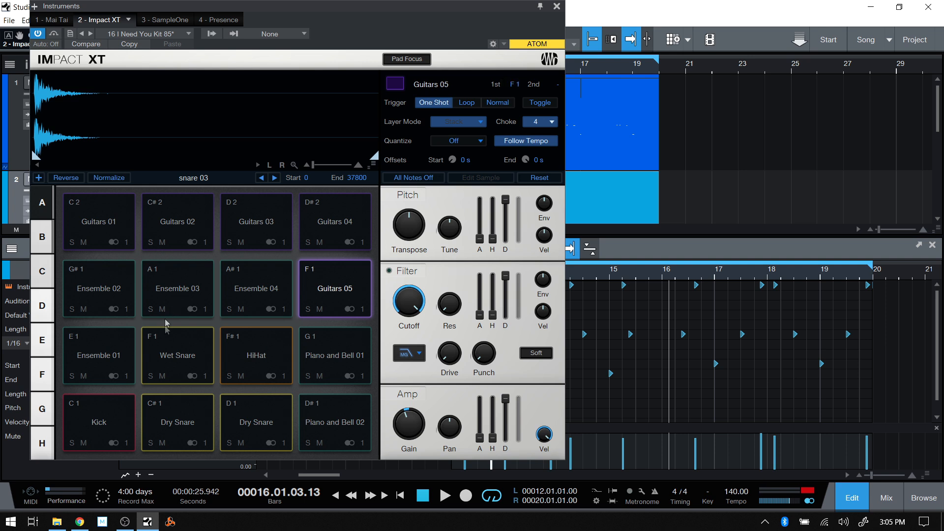
click(174, 359)
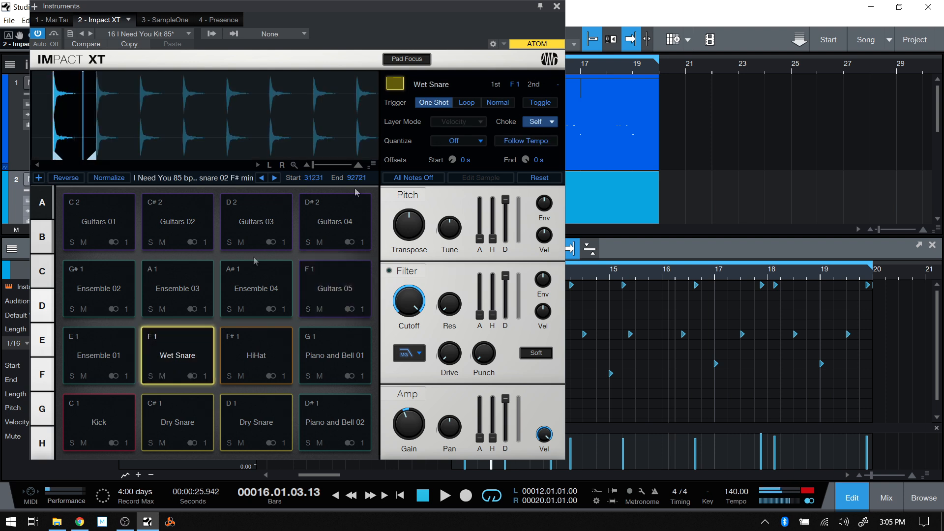
click(330, 288)
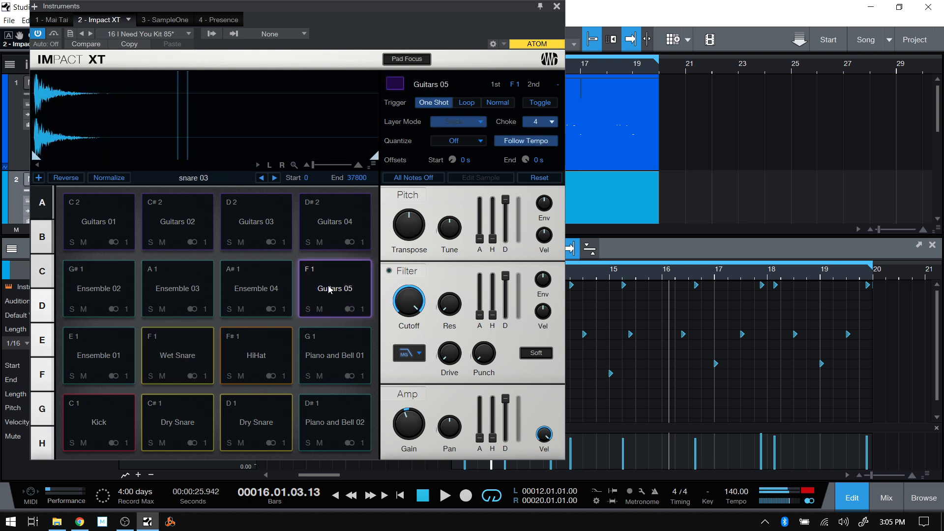
Play the beat from bar 12, watch the pads in the Impact instrument, and stop playback.
click(557, 7)
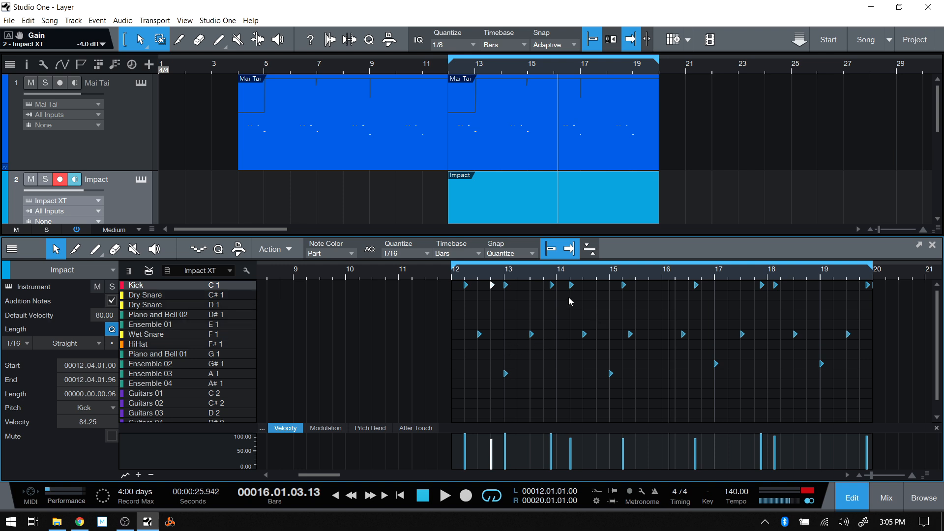
click(455, 279)
key(space)
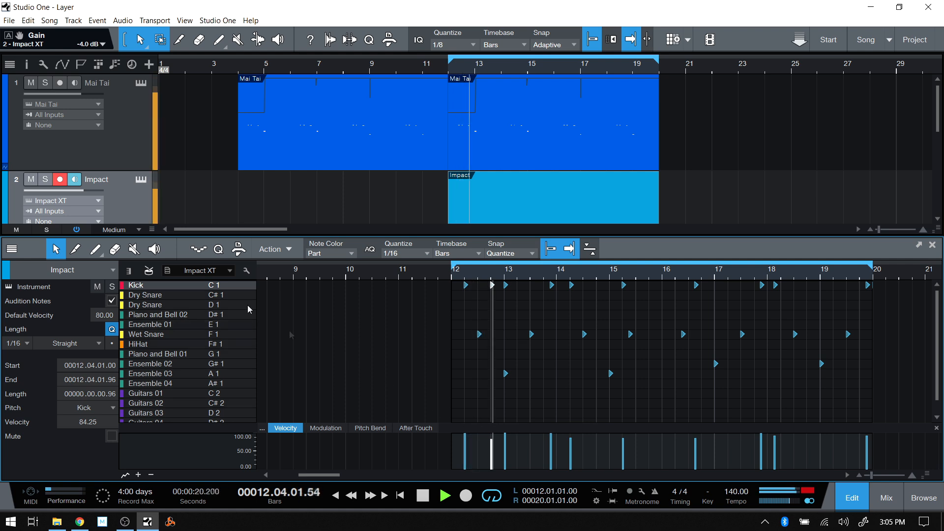
click(8, 287)
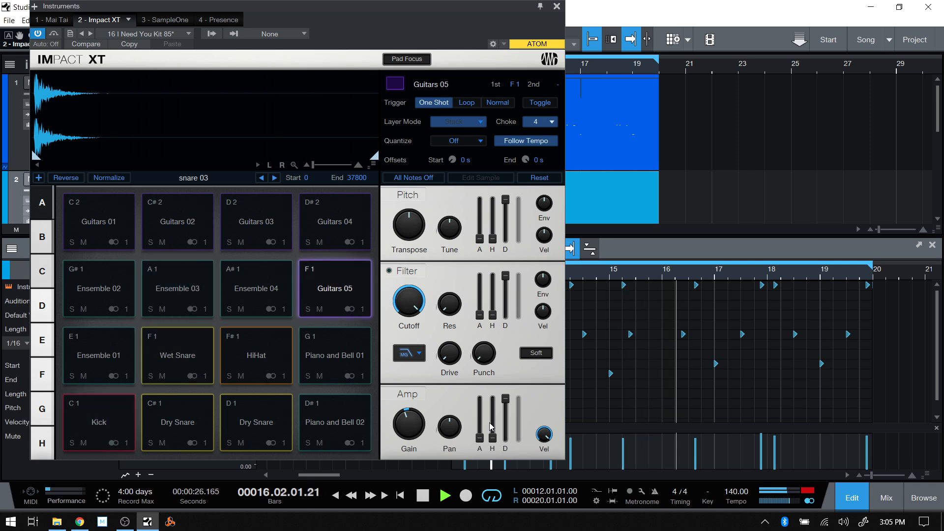
mouse_move(489, 423)
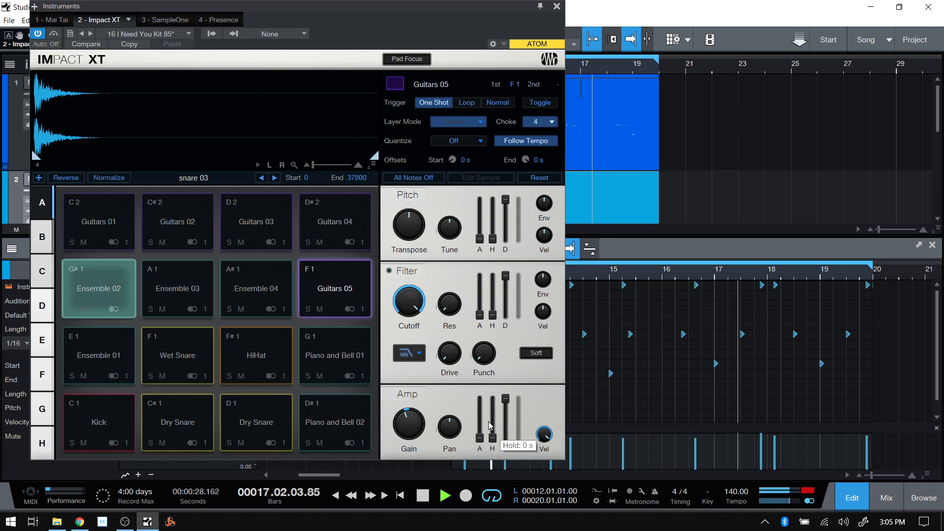
key(space)
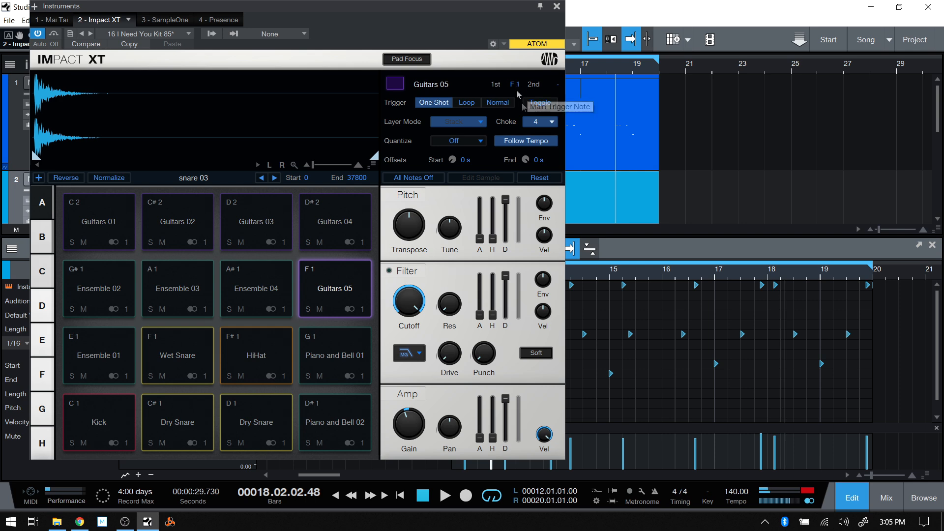
Reopen the Impact instrument and set the Guitars 05 pad's main trigger note to D 2.
click(556, 6)
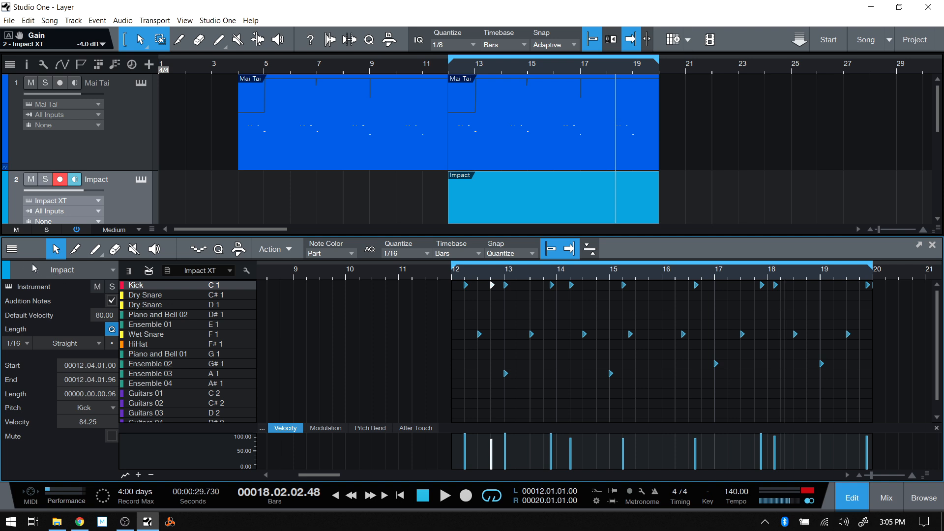
click(9, 287)
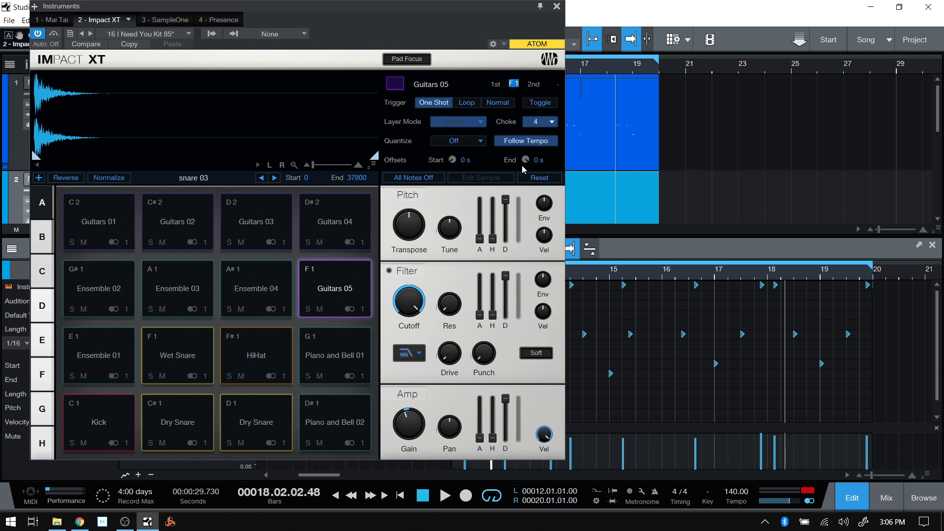
text(d)
Preview snare 03.wav in the file browser, add it to the Wet Snare pad as a second layer, and audition the pad.
click(924, 497)
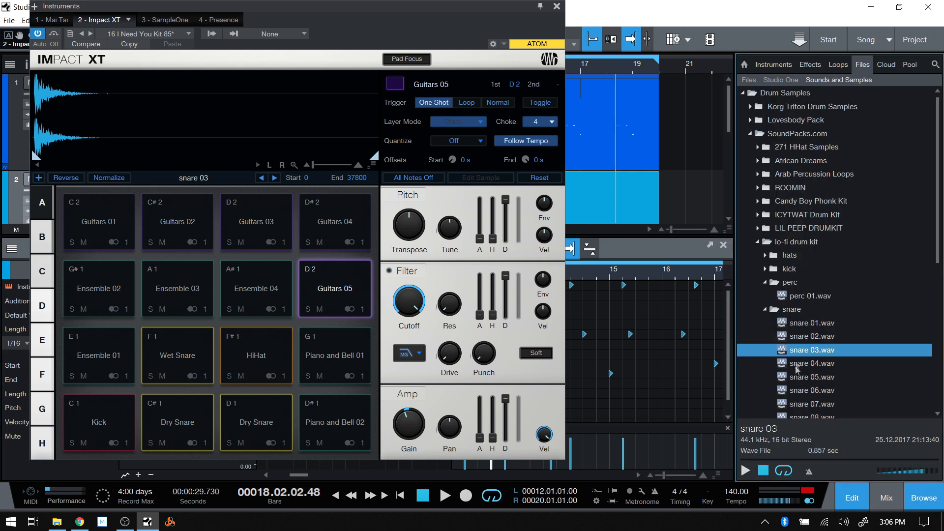
click(745, 471)
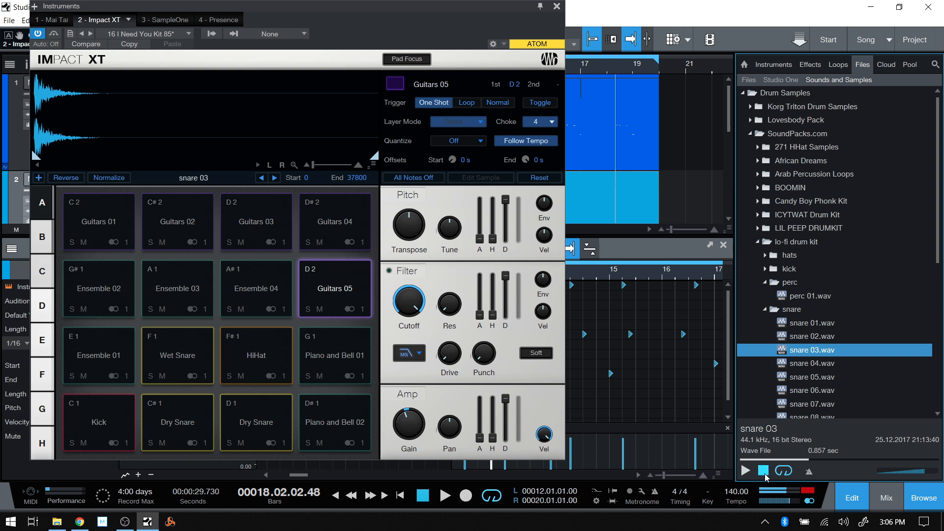
click(189, 356)
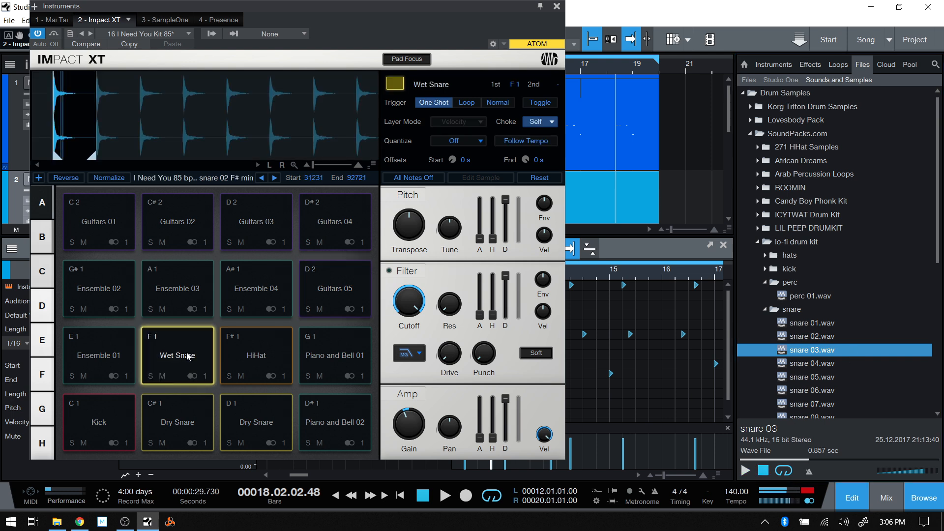
drag(810, 352, 181, 355)
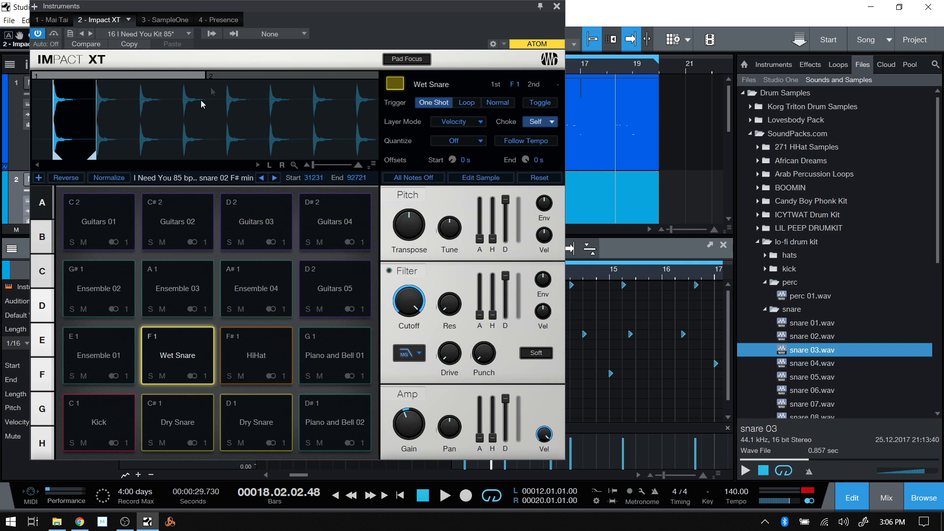
click(180, 359)
click(179, 359)
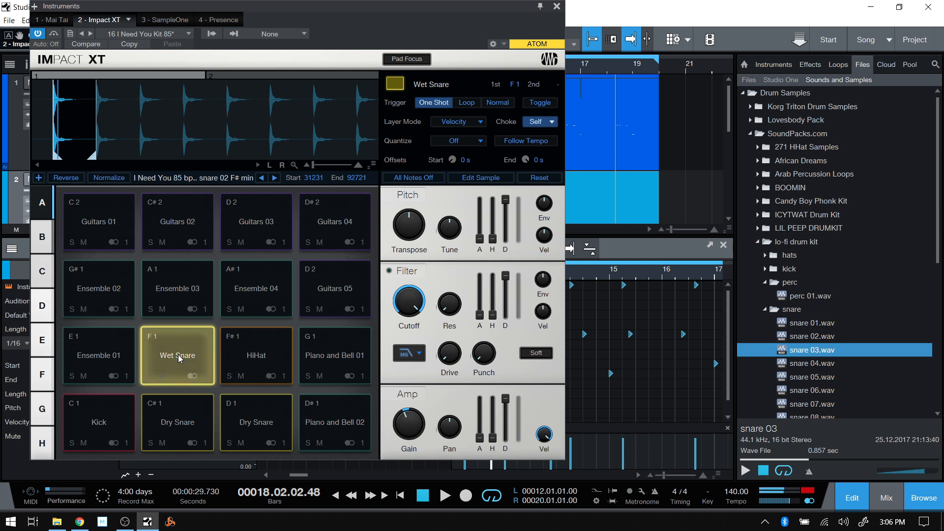
Select the Wet Snare pad's second layer, set the layer mode to Stack, and audition the pad.
mouse_move(292, 78)
mouse_down()
mouse_move(262, 76)
mouse_move(302, 74)
mouse_up()
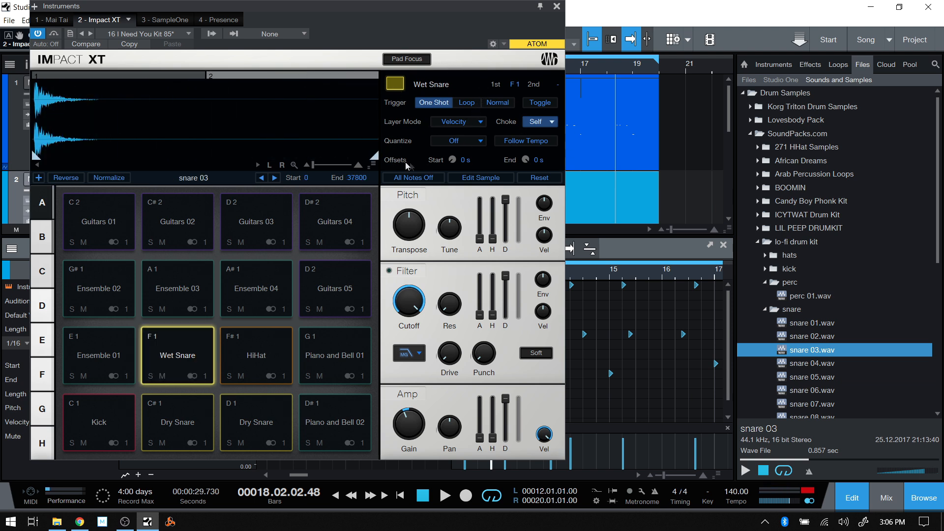
click(465, 124)
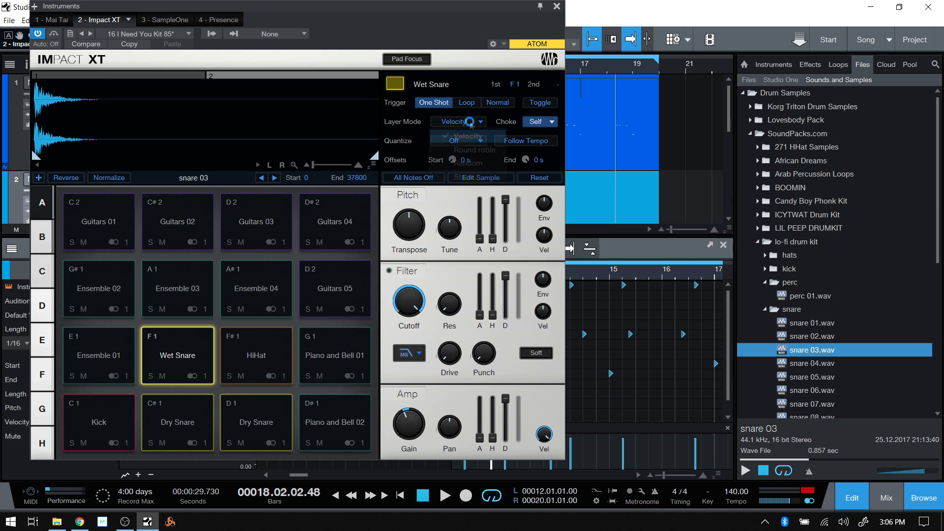
click(463, 178)
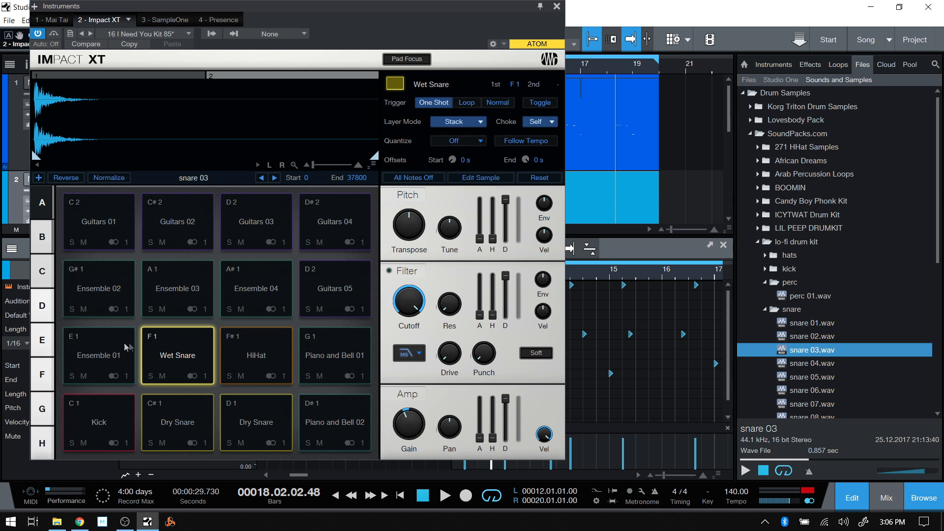
click(178, 362)
click(178, 363)
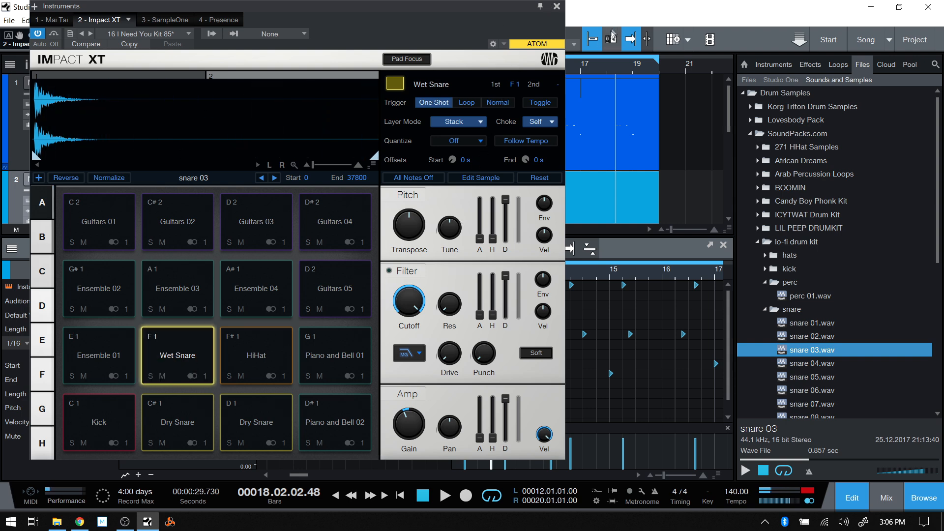
Close the instrument window and play the beat to hear the stacked snare, stopping playback in bar 15.
click(557, 6)
key(space)
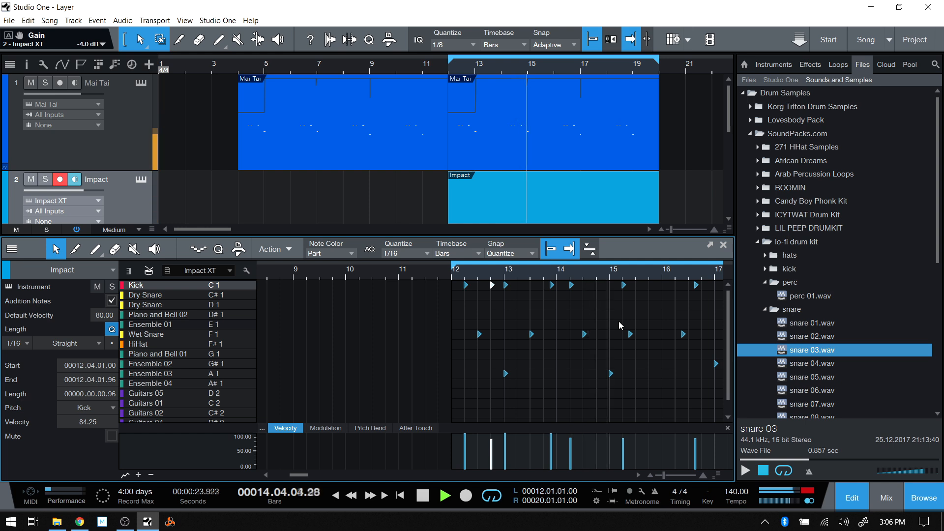
key(space)
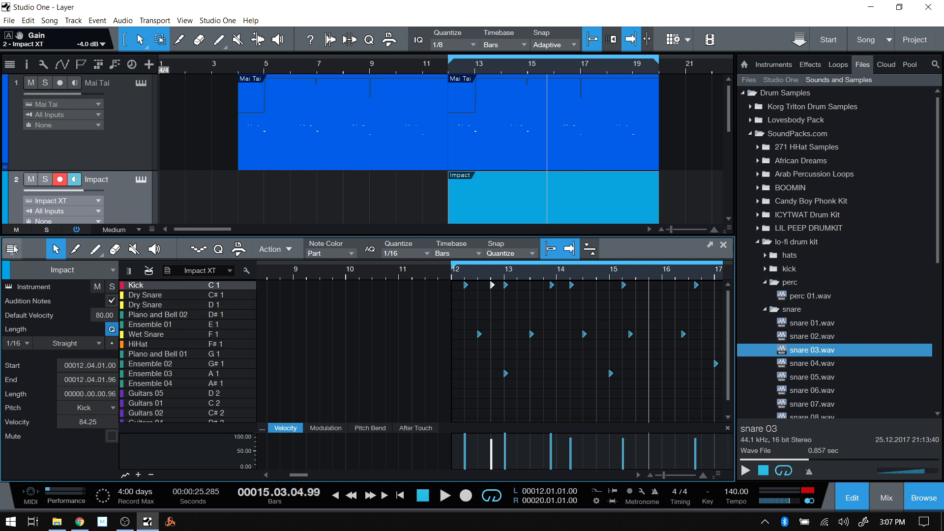
Reopen the Impact instrument, hide the file browser, and view the Wet Snare pad's first layer sample.
click(8, 291)
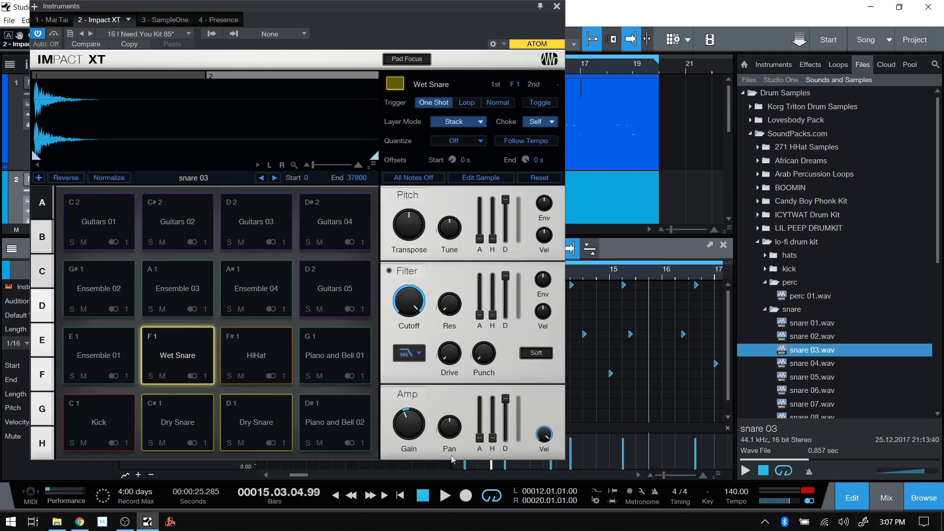
click(931, 498)
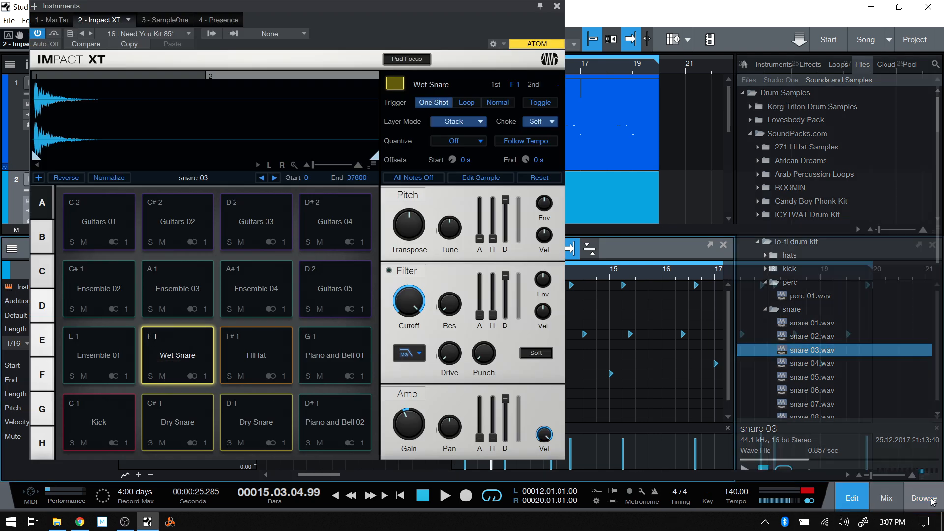
click(175, 358)
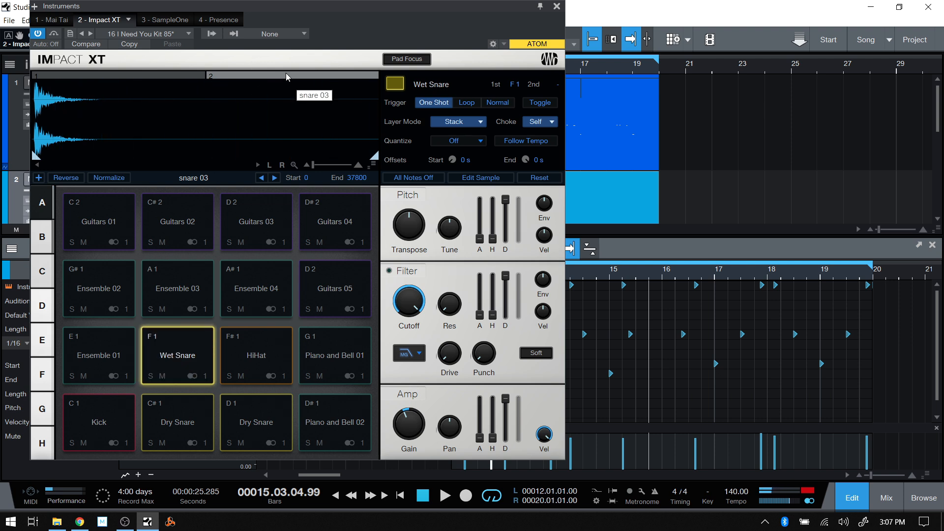
click(136, 77)
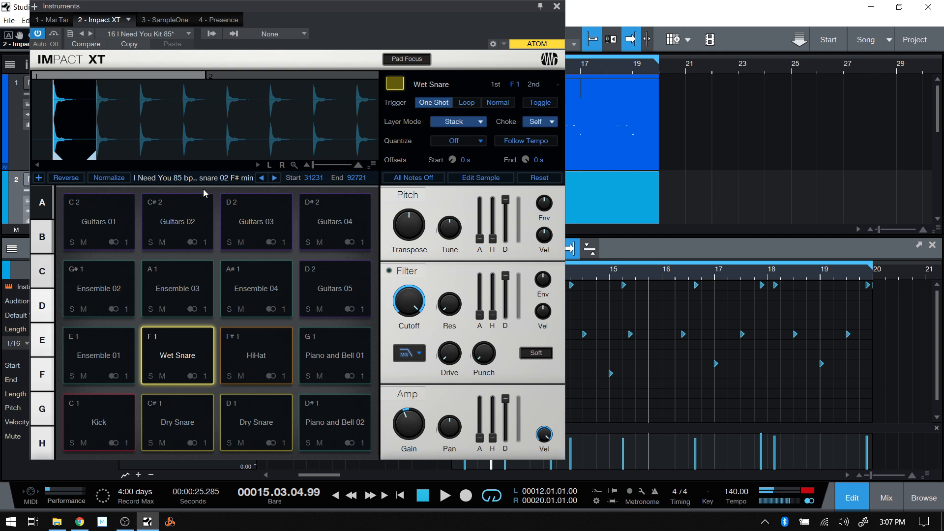
Select the Wet Snare pad's second layer, start playback, and swap the layer's sample to snare 04.
click(268, 75)
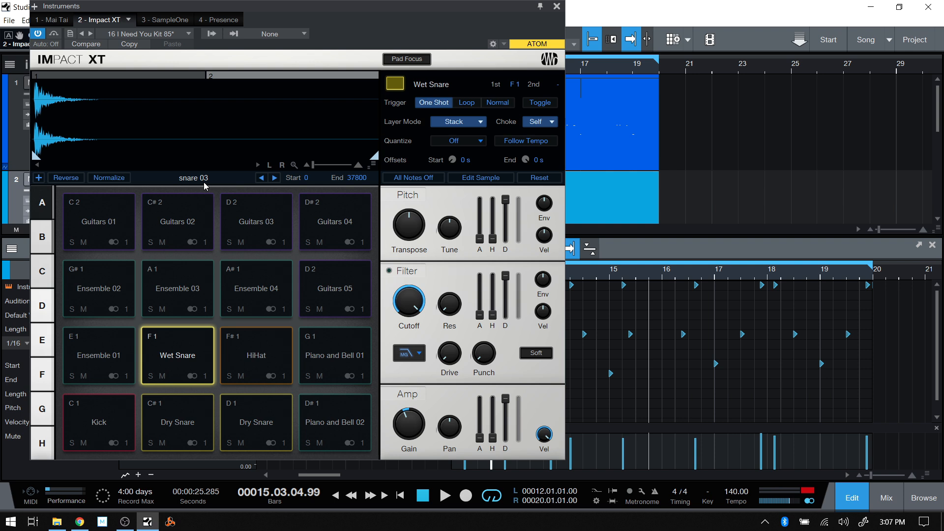
key(space)
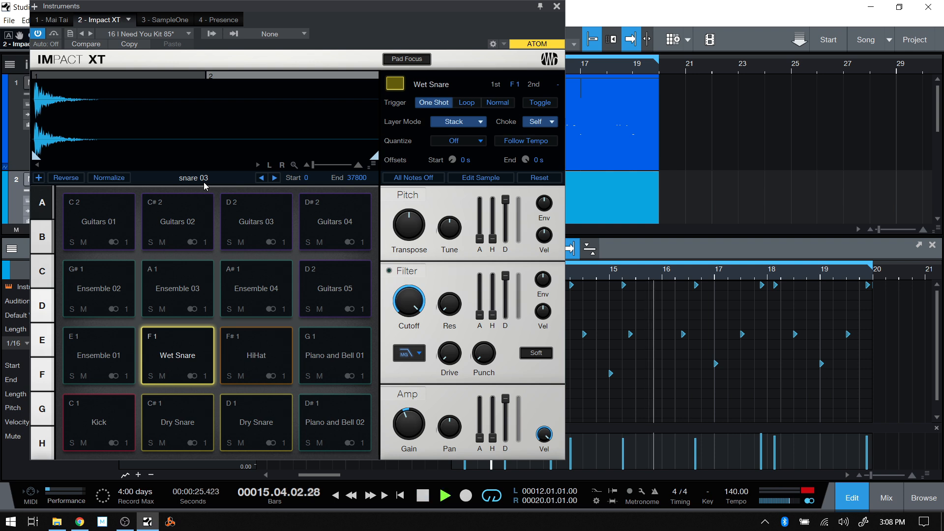
click(274, 180)
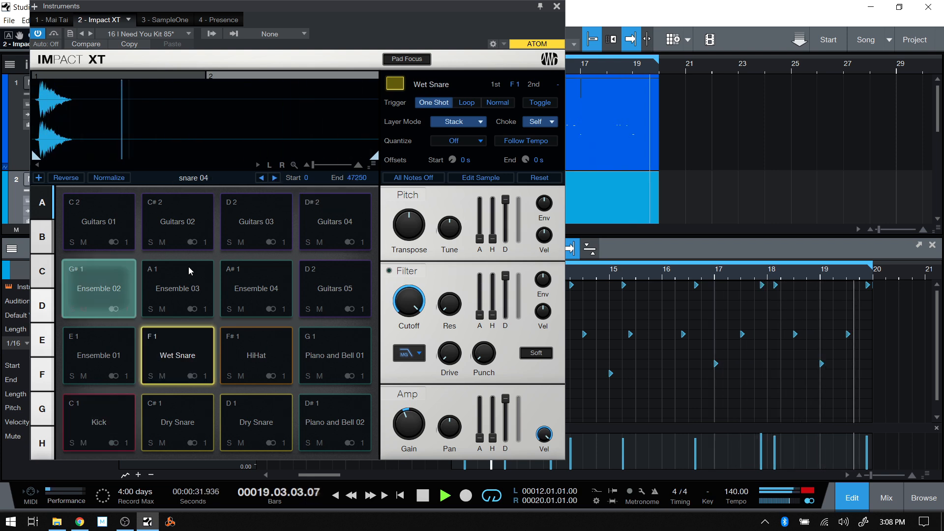
Swap the Wet Snare pad's second layer sample through snare 05 and snare 06 to snare 07, and stop playback.
click(275, 179)
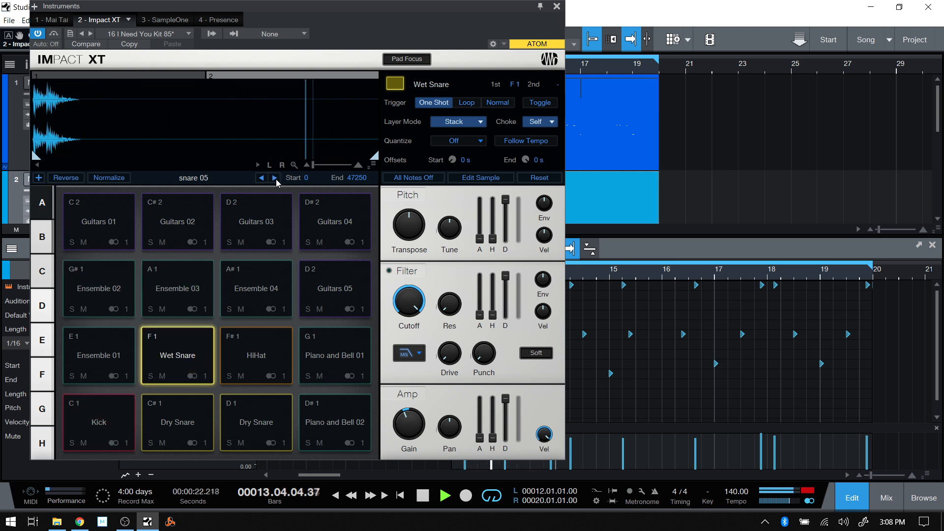
click(275, 179)
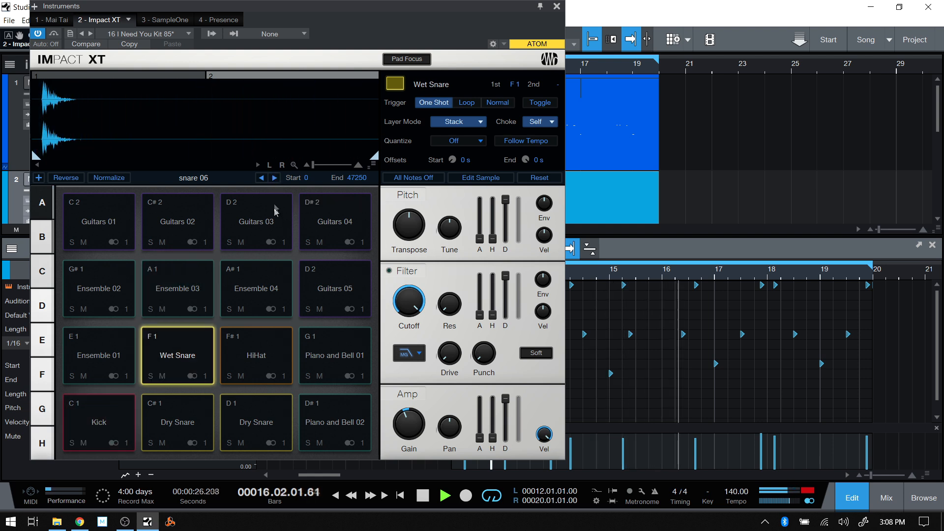
click(275, 179)
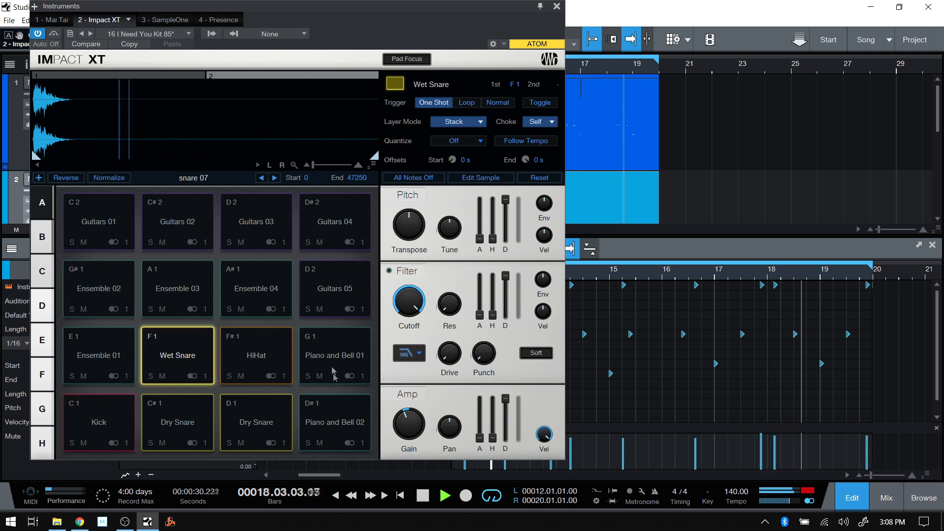
click(423, 496)
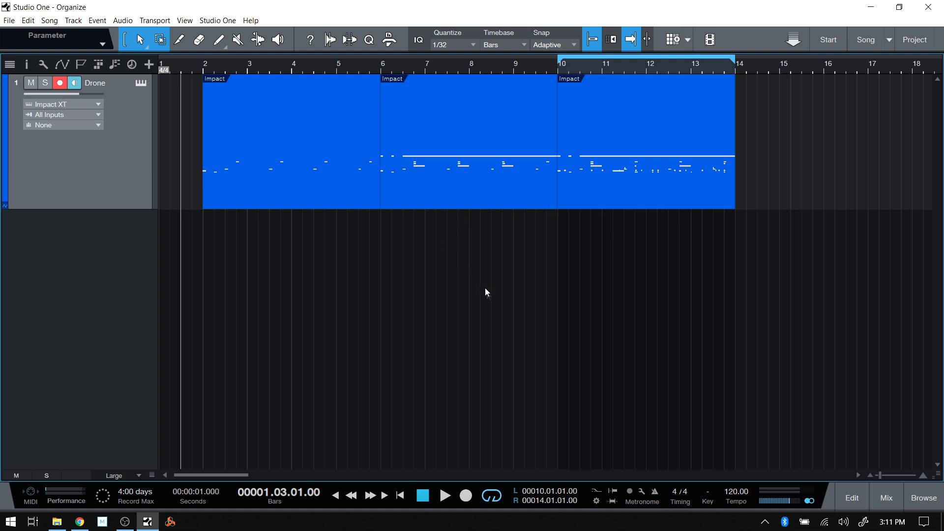
Open the Drone track's Impact XT instrument and audition the 085 kick, Drum Chop 01, Kick Main and Snare pads.
click(141, 83)
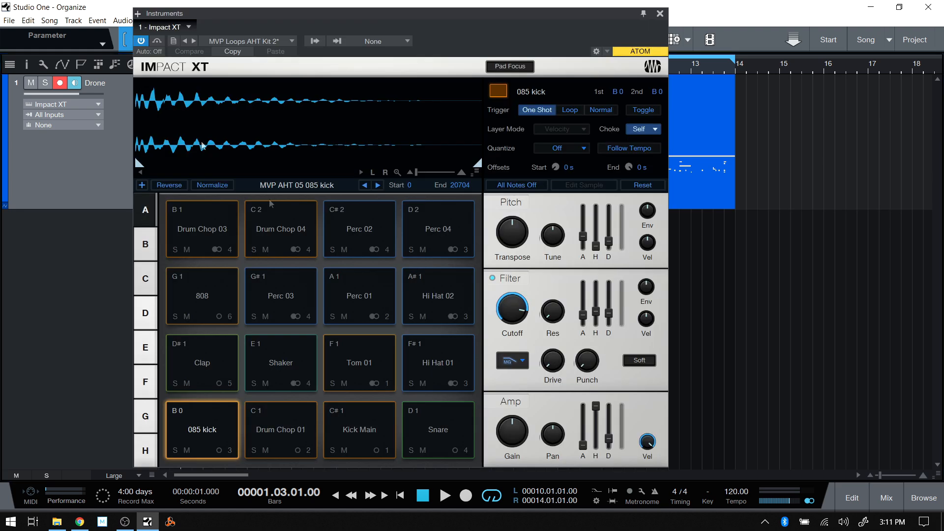
click(200, 430)
click(199, 427)
click(269, 422)
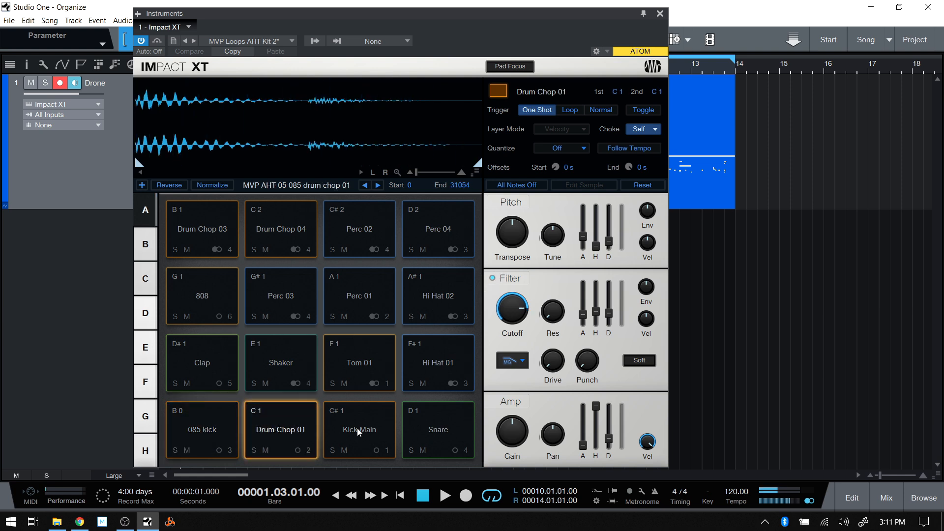
click(357, 428)
click(432, 432)
click(229, 427)
click(274, 416)
click(361, 431)
click(436, 430)
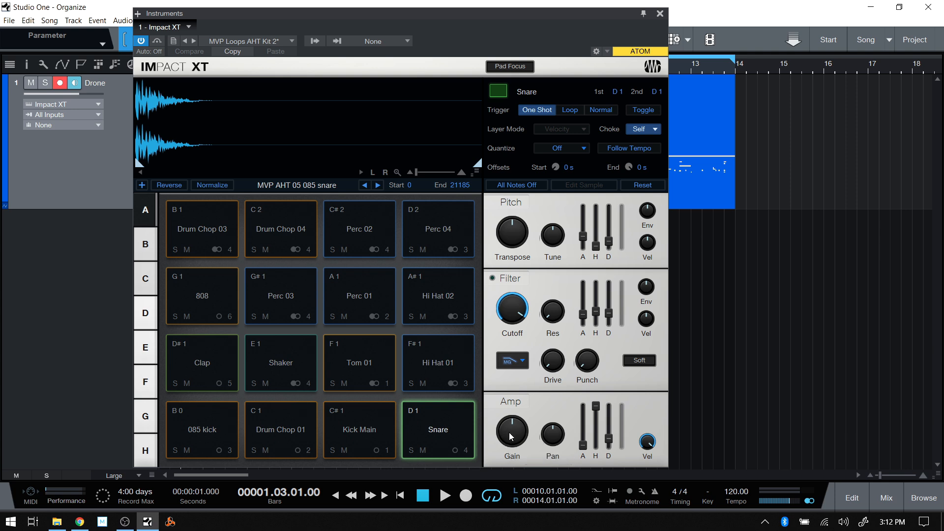
Show the mixer and close the Impact XT window to expose the drum output channels.
mouse_move(512, 442)
click(887, 498)
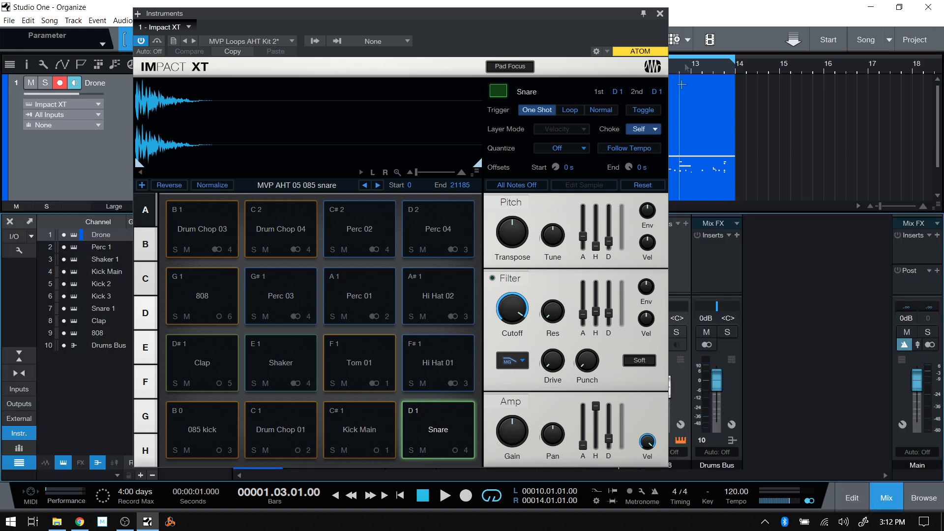
click(660, 13)
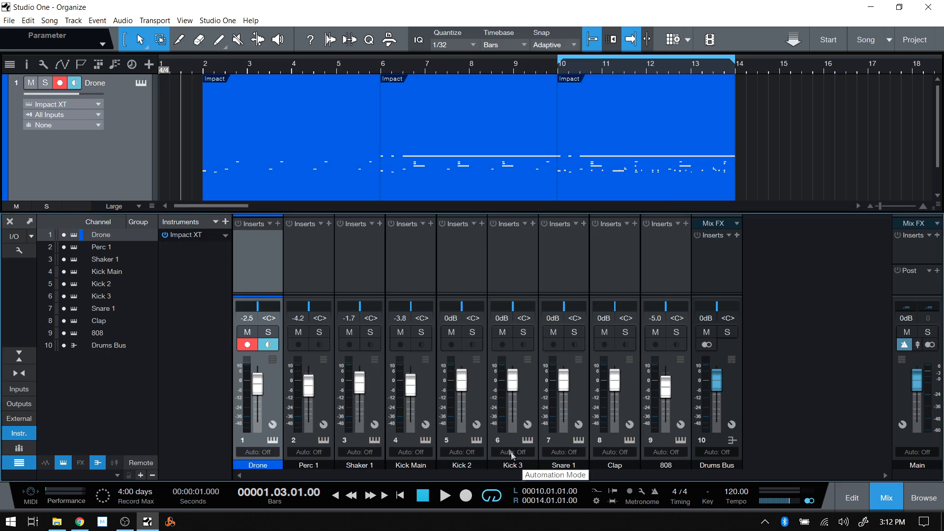
Reopen Impact XT from the Perc 1 channel and examine the 085 kick pad's available output assignments.
click(323, 440)
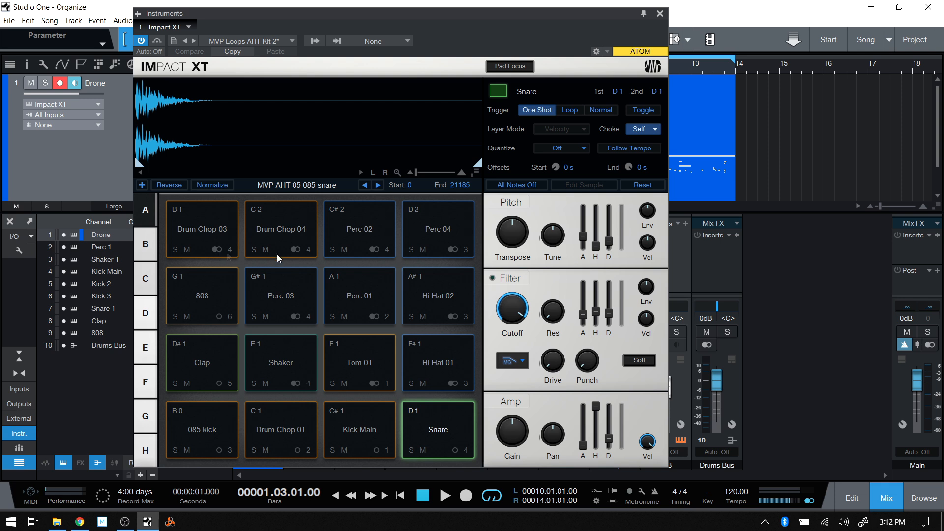
click(220, 453)
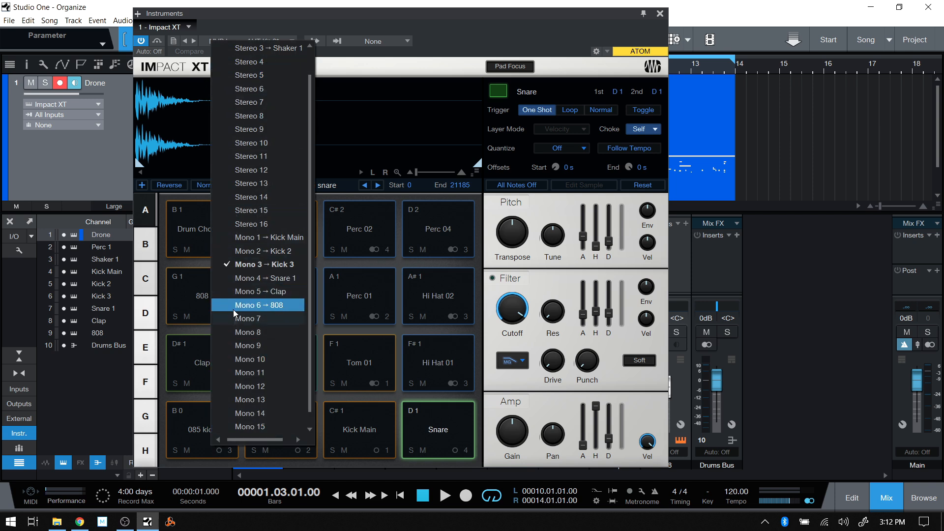
click(494, 308)
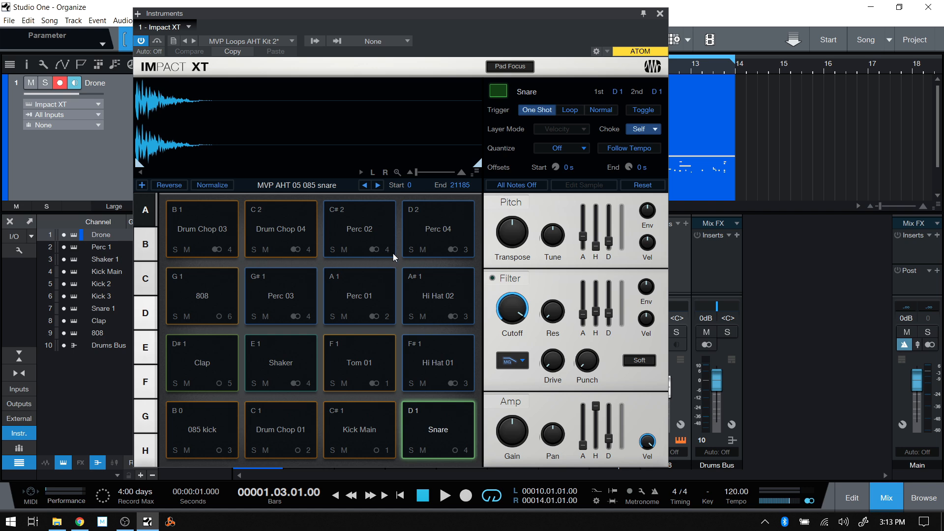
click(219, 450)
Play the song to compare the mixer channel meters with the triggered Impact XT pads, stopping playback in bar 13.
key(space)
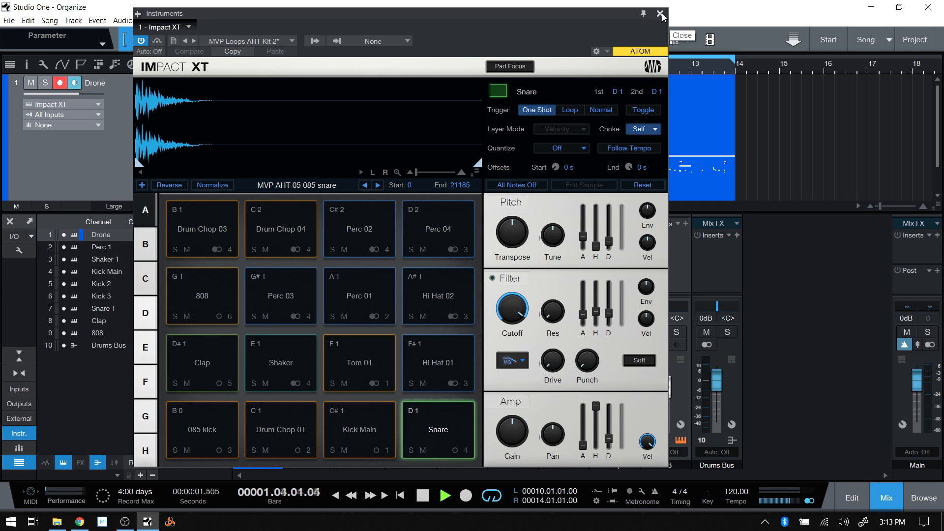
click(660, 14)
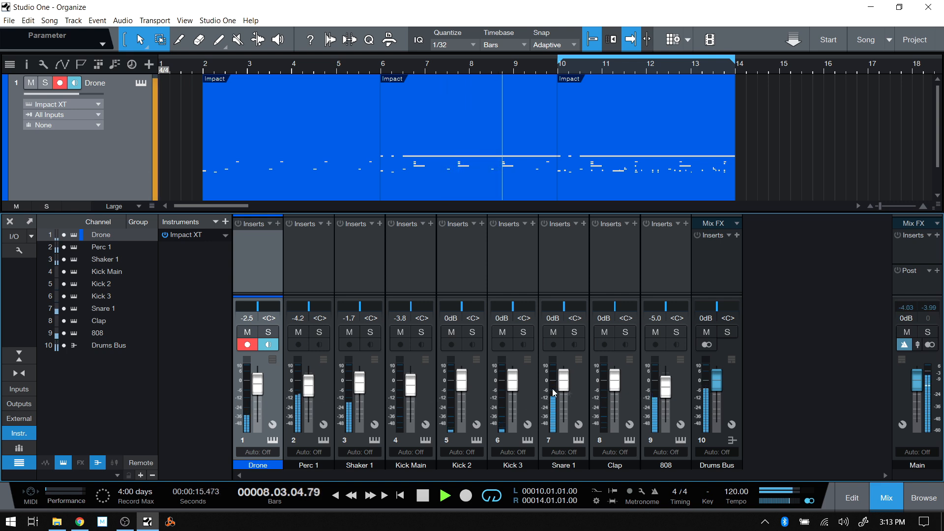
click(324, 440)
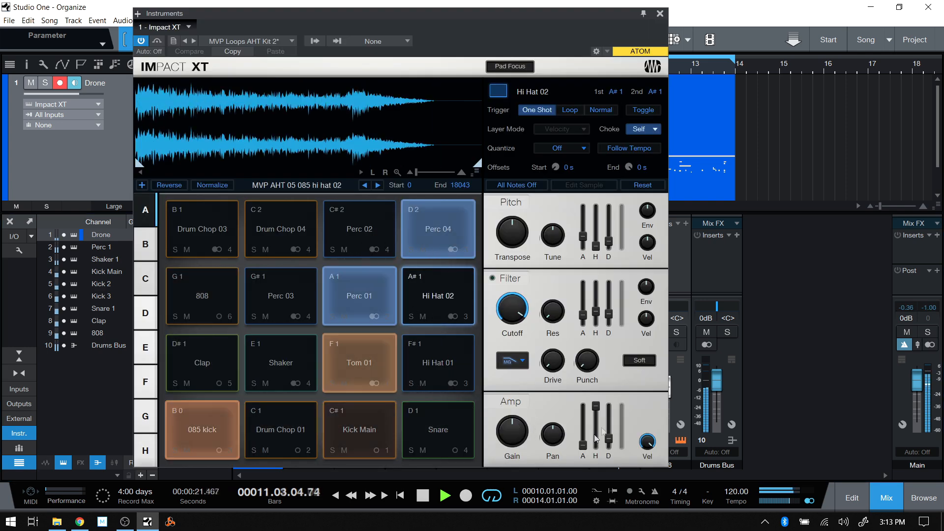
click(660, 14)
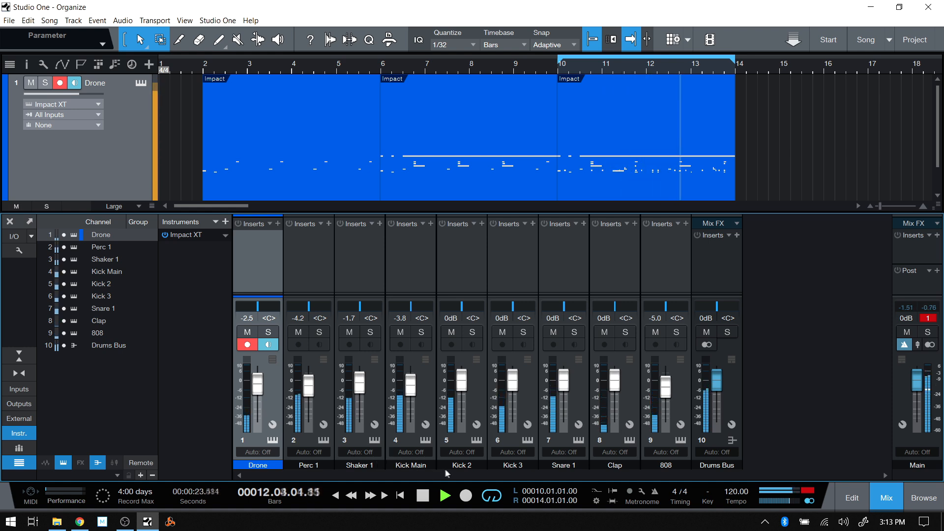
key(space)
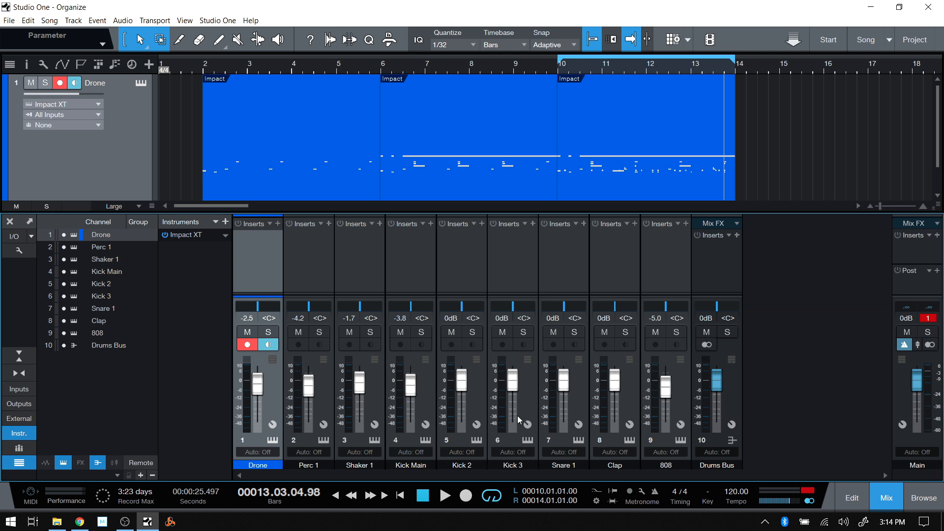
Solo and unsolo the Kick 3 channel, and open the Kick Main channel's name for editing.
click(523, 332)
click(523, 332)
double_click(407, 466)
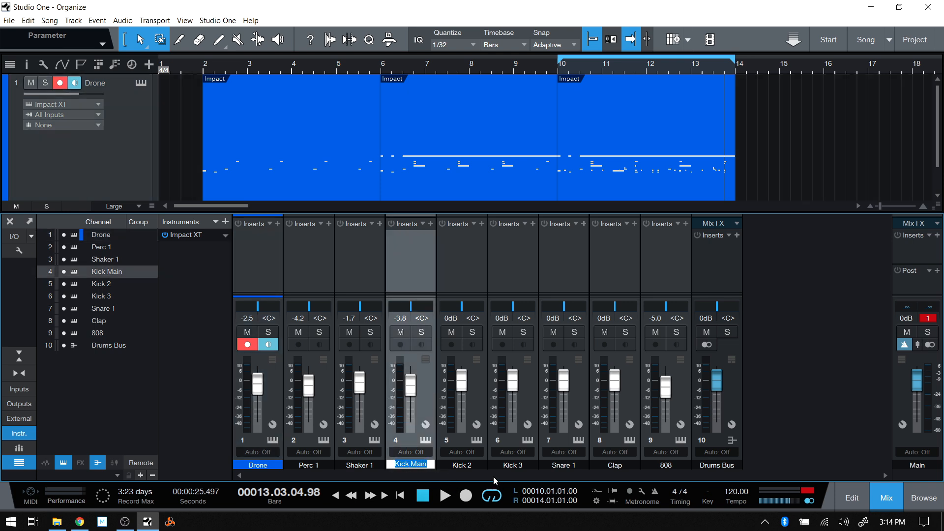
click(789, 416)
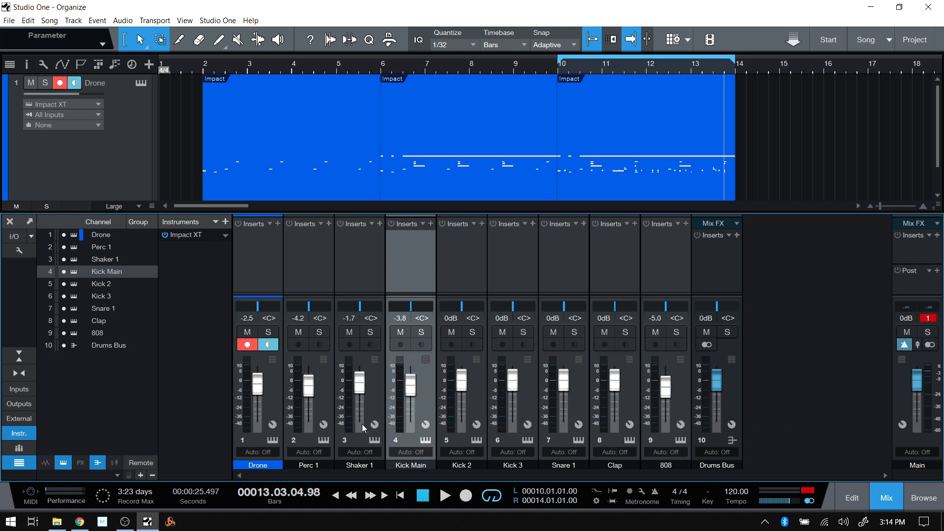
Open Impact XT from the Shaker 1 channel, rename the Hi Hat 02 pad as Rename, and select the Kick Main pad before closing the window.
click(376, 441)
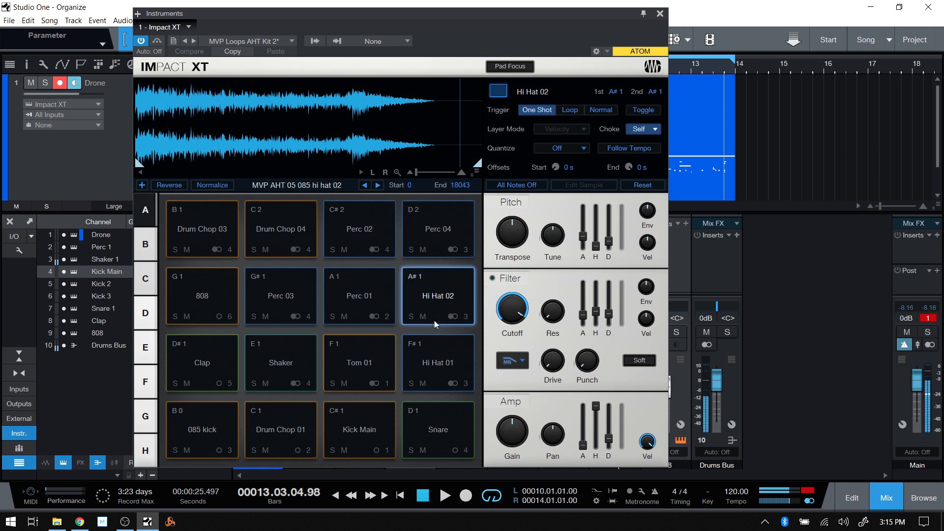
double_click(536, 92)
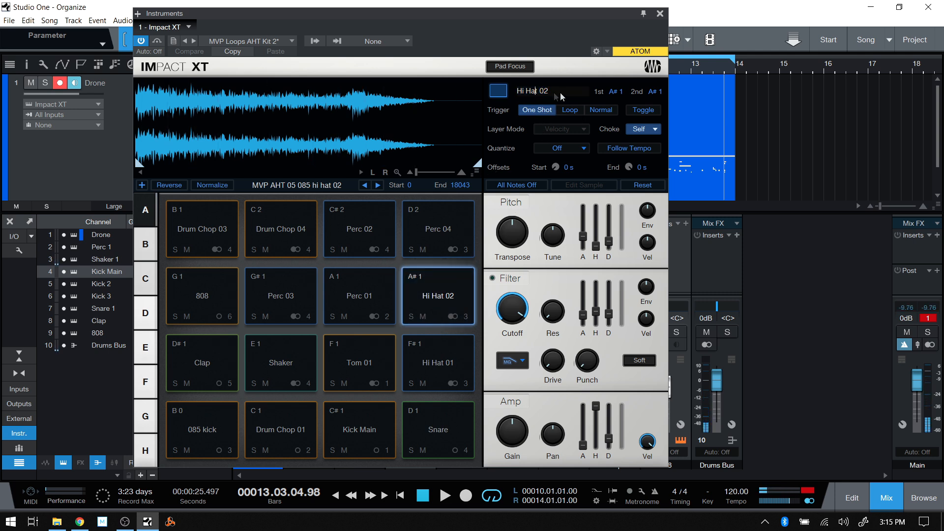
text(Rename)
key(Return)
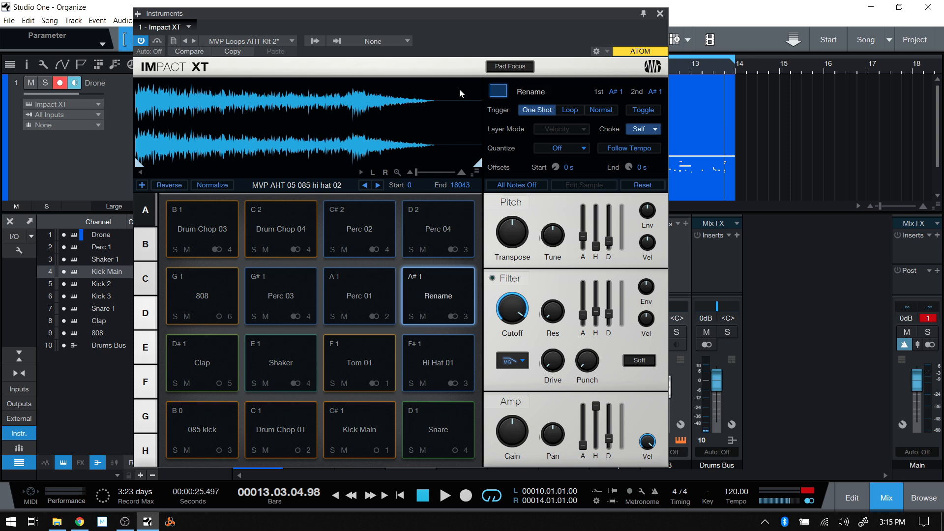
click(359, 430)
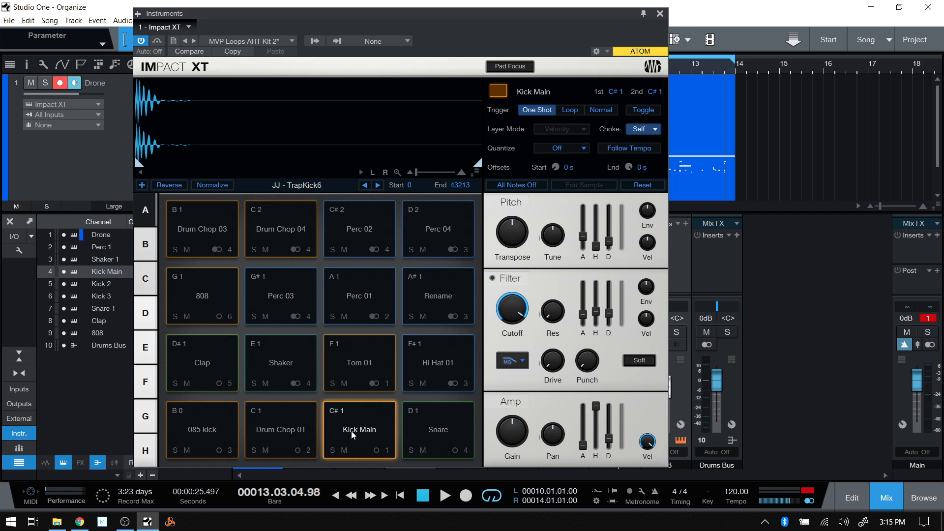
click(660, 13)
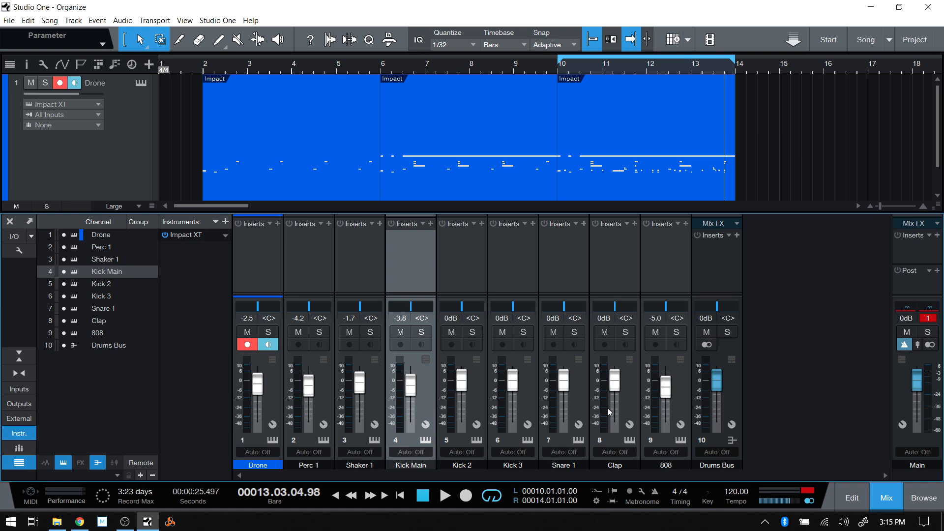
Reopen Impact XT from the Kick Main channel, check the Snare pad's output assignment list, and close the instrument window.
mouse_move(607, 408)
click(425, 440)
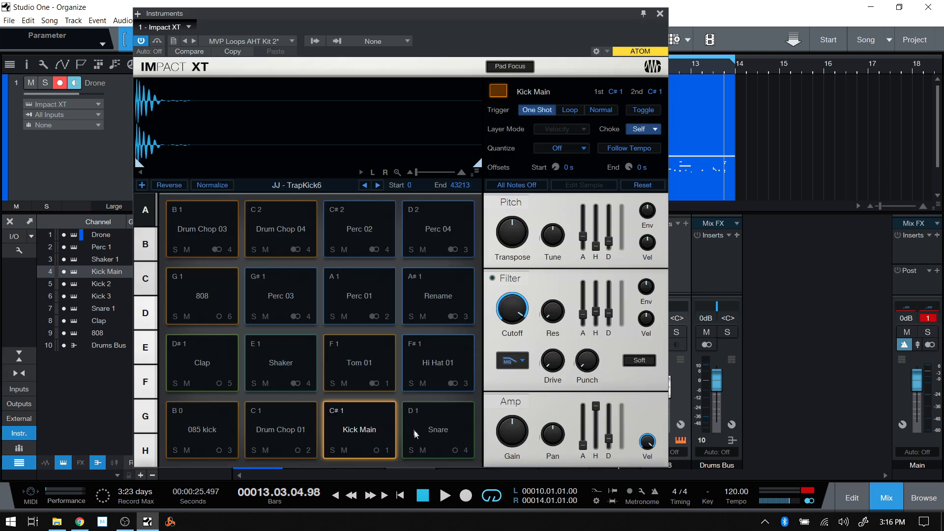
click(464, 452)
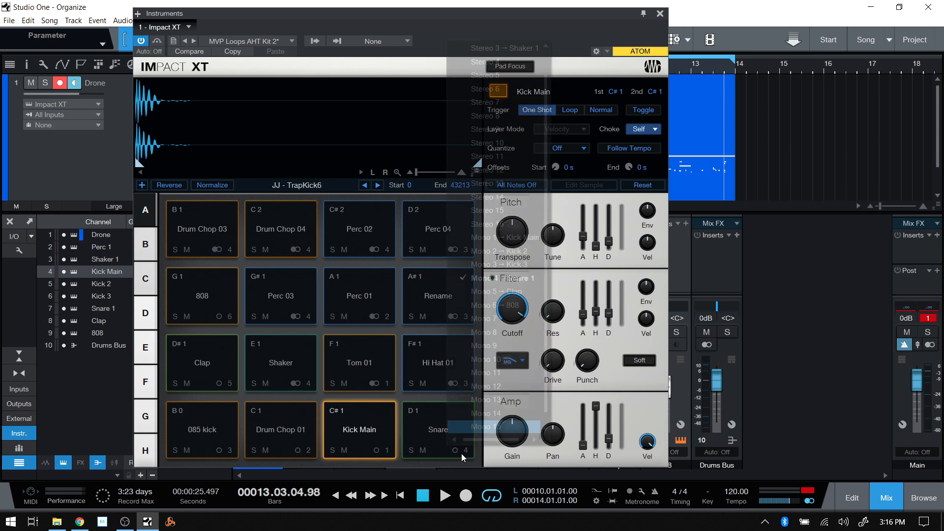
click(492, 453)
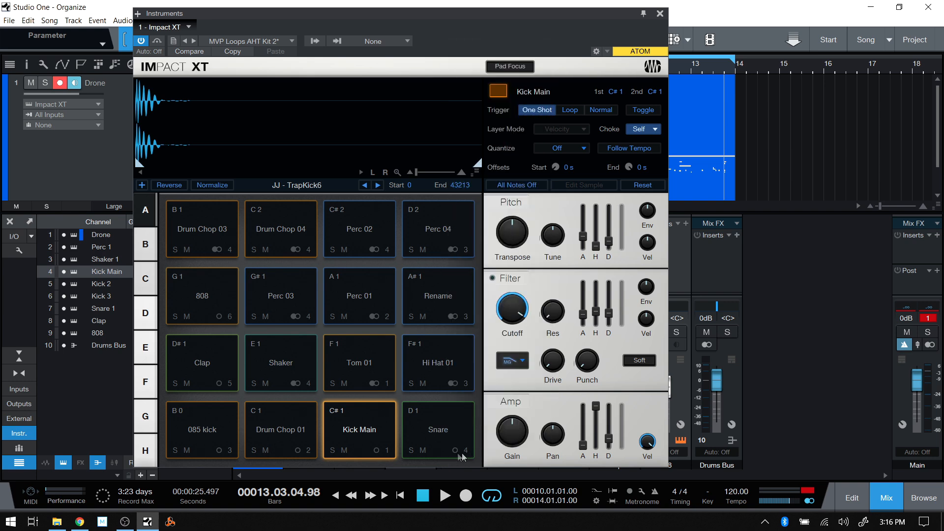
click(660, 13)
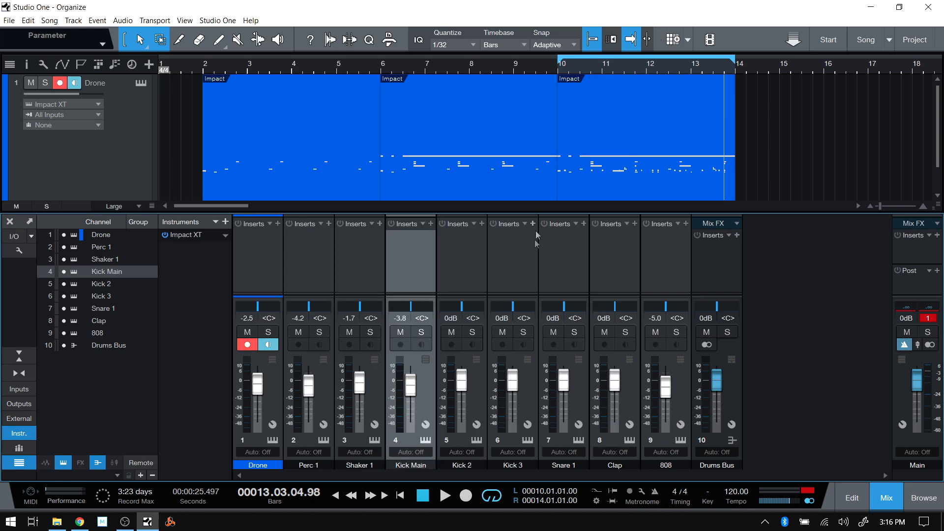
Insert a Compressor on the Kick Main channel and close its effect window.
click(431, 235)
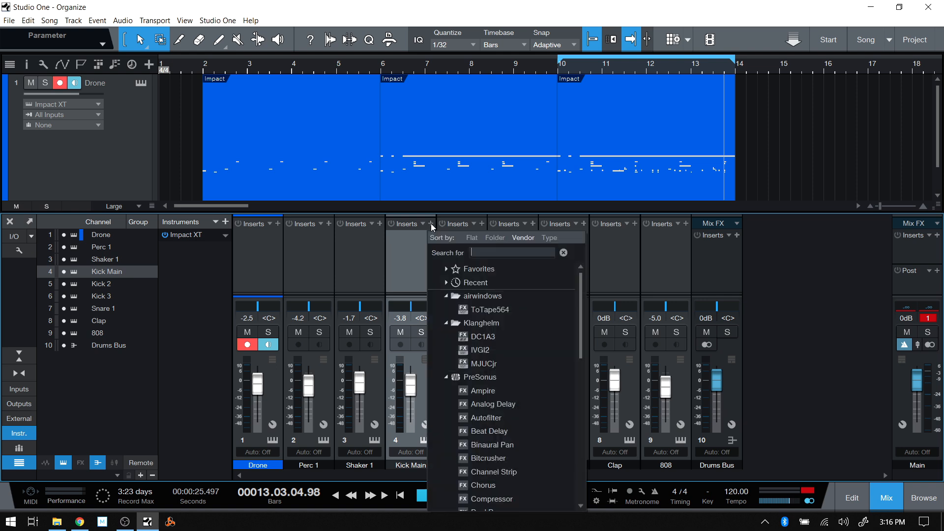
click(499, 498)
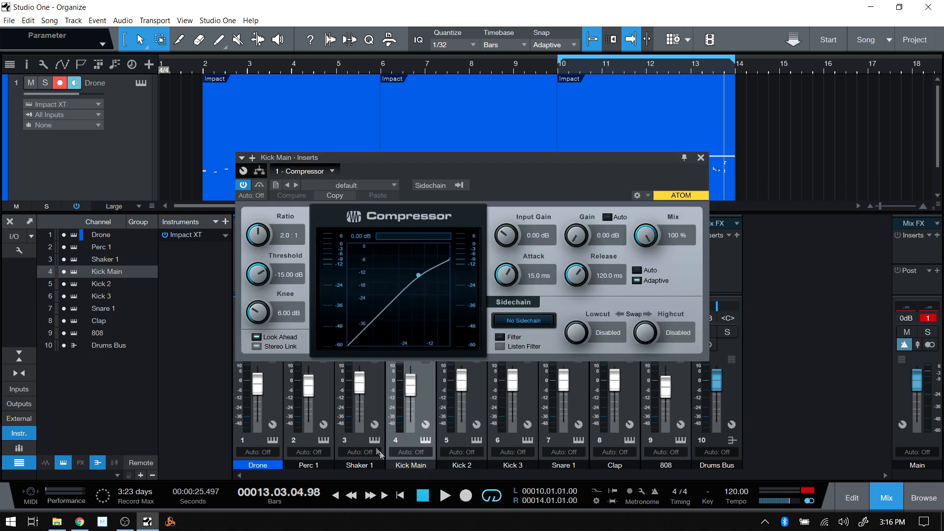
click(701, 157)
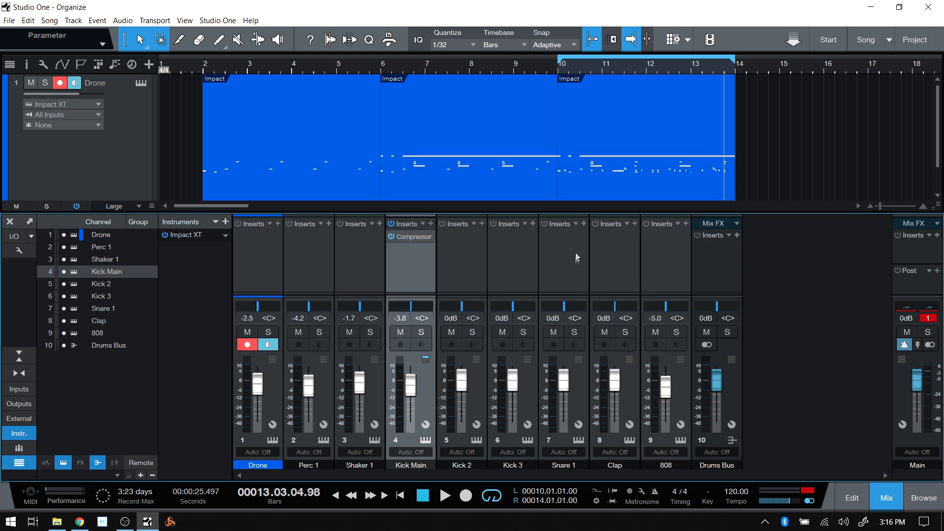
Insert a Room Reverb on the Snare 1 channel, close its effect window, and select the Perc 1 channel.
click(584, 224)
scroll(666, 412, down, 3)
scroll(674, 408, down, 6)
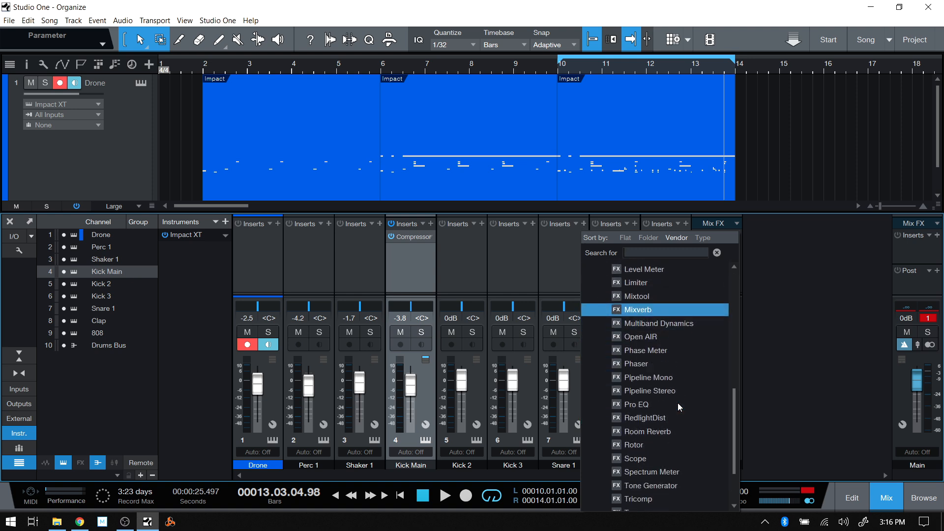
click(648, 432)
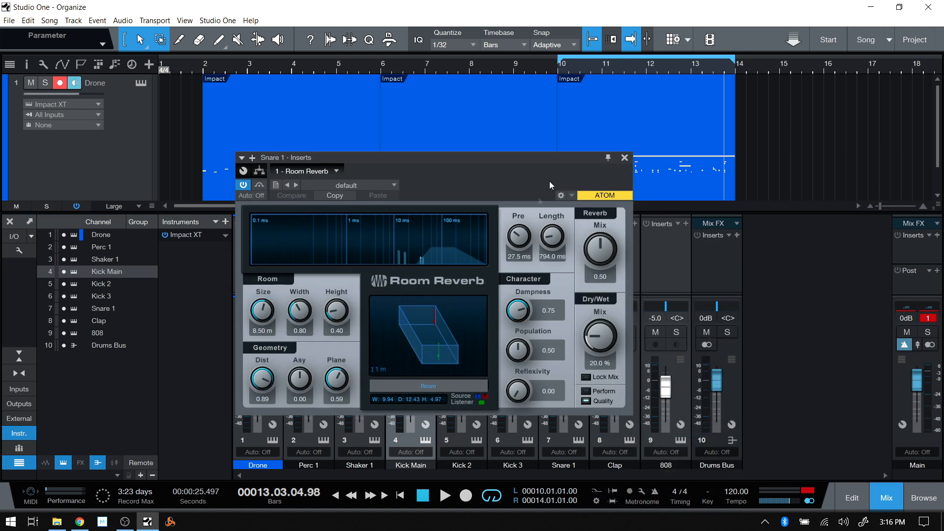
click(624, 158)
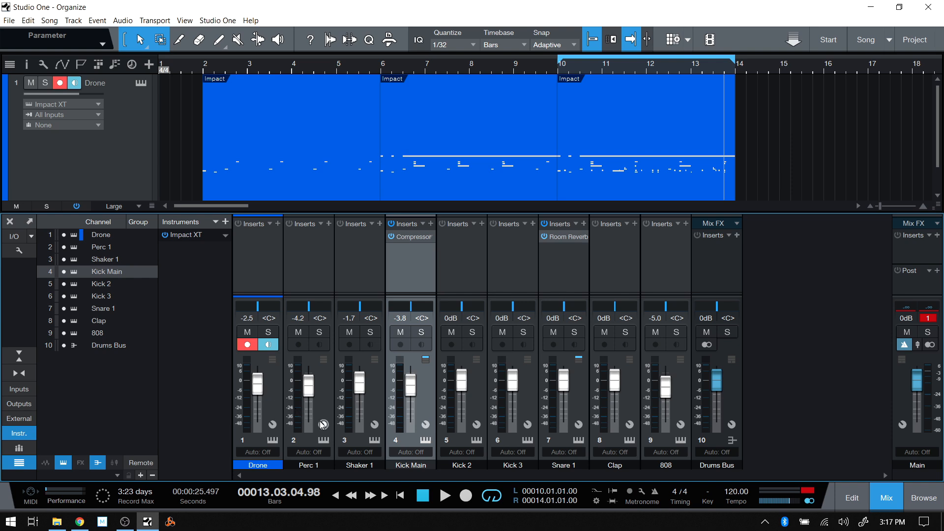
click(321, 385)
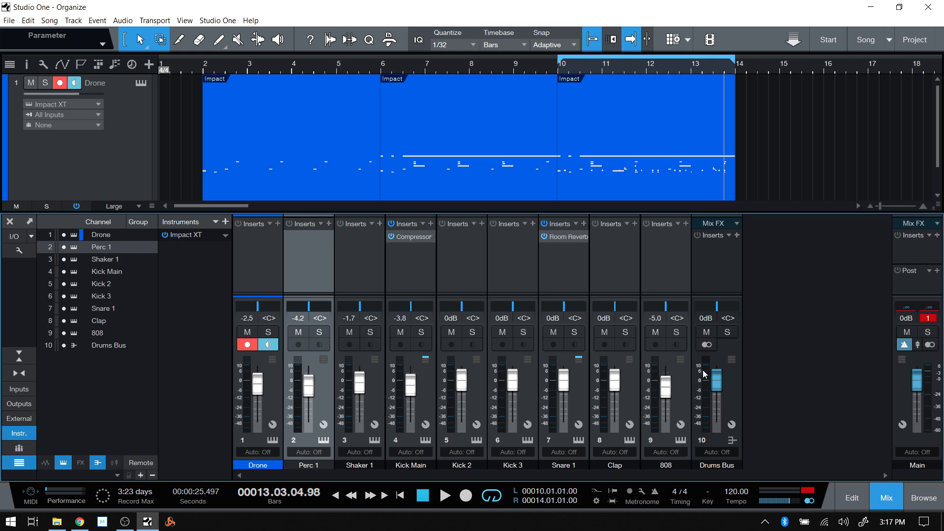
Select the Perc 1 through 808 channels, check the Add Bus for Selected Channels option, and dismiss it without adding a bus.
shift+click(682, 376)
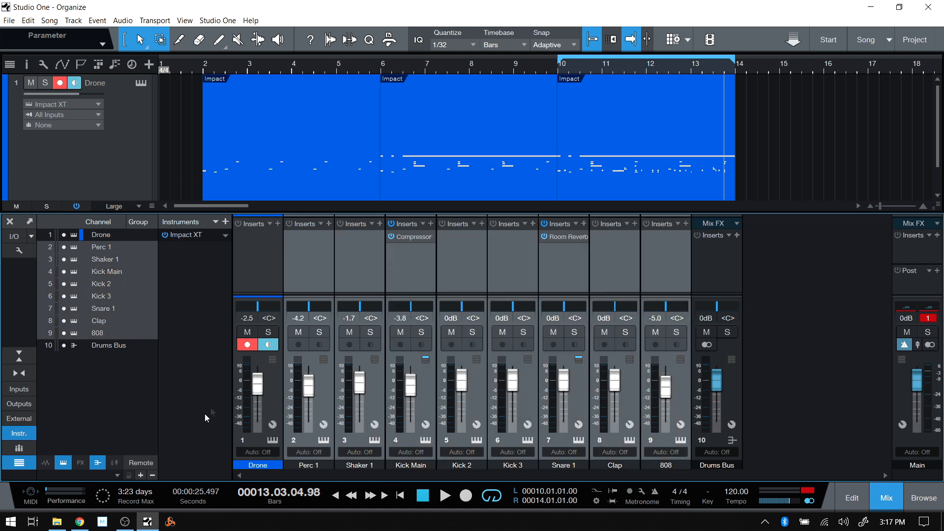
right_click(678, 380)
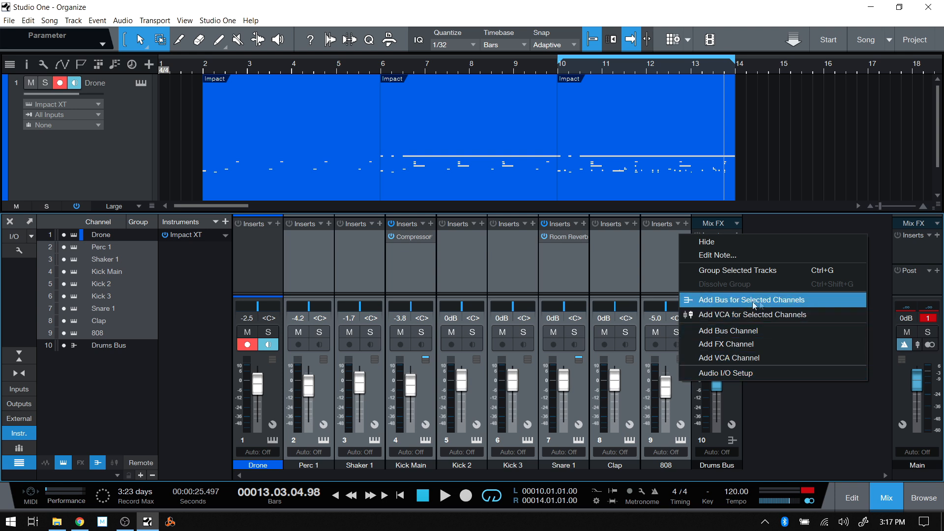
click(721, 408)
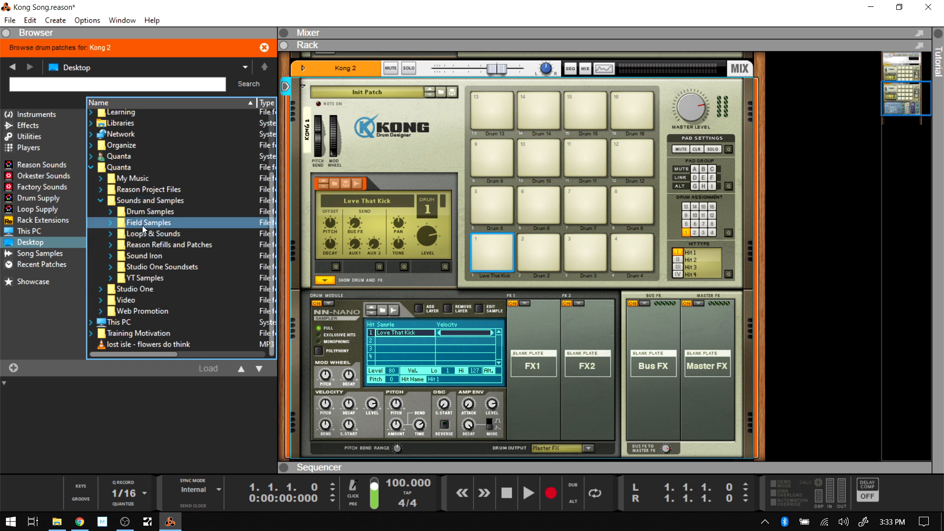
In Reason's browser, expand the Field Samples and Random Sounds folders and audition the door-microwave-02 sample.
click(111, 222)
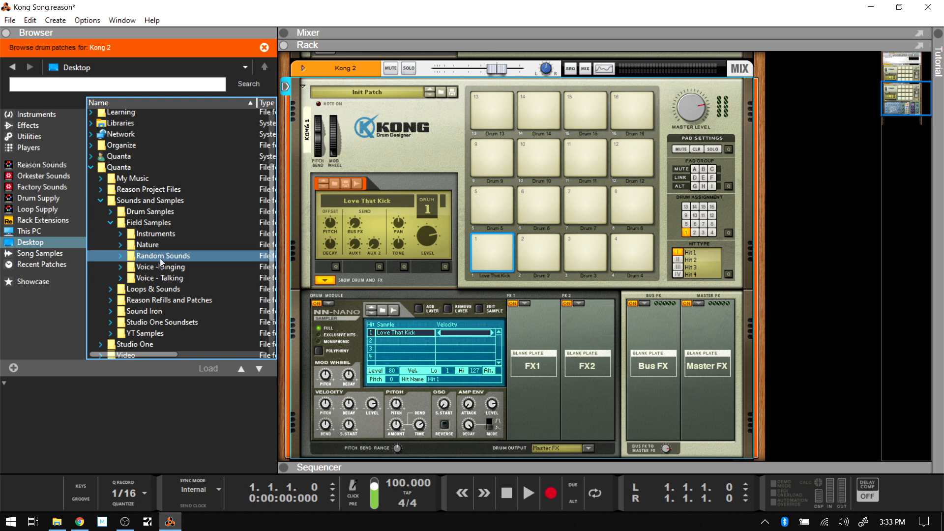
click(120, 254)
click(180, 204)
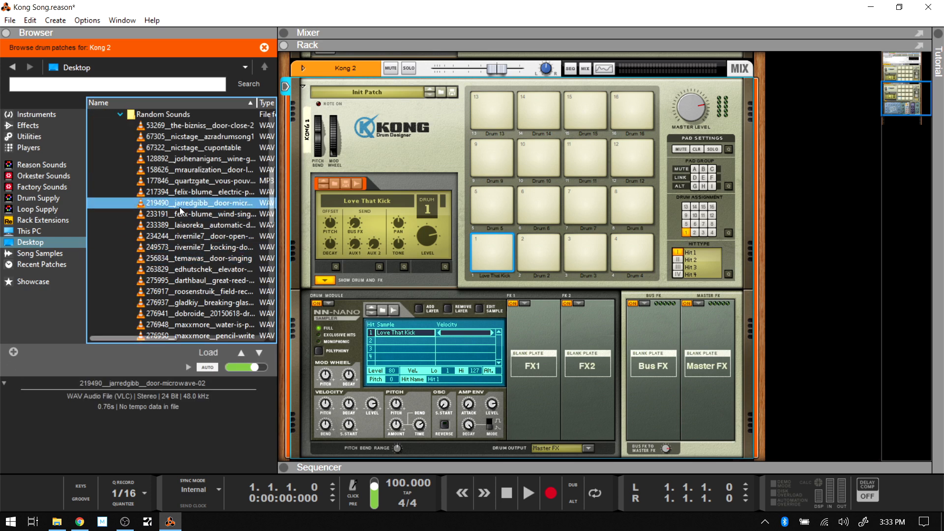
Audition more Random Sounds samples, including door-singing, pencil-write and g36c-reload-sound.
click(177, 258)
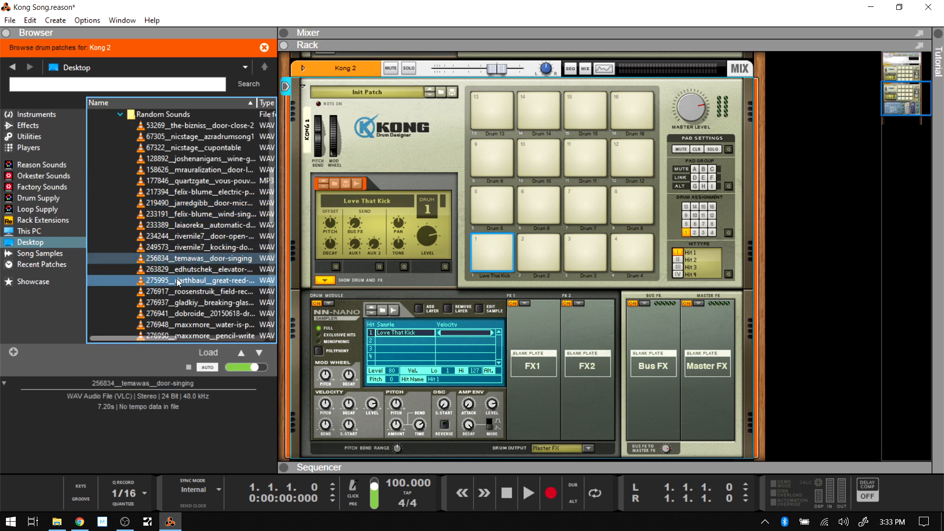
click(189, 303)
scroll(199, 269, down, 2)
click(199, 269)
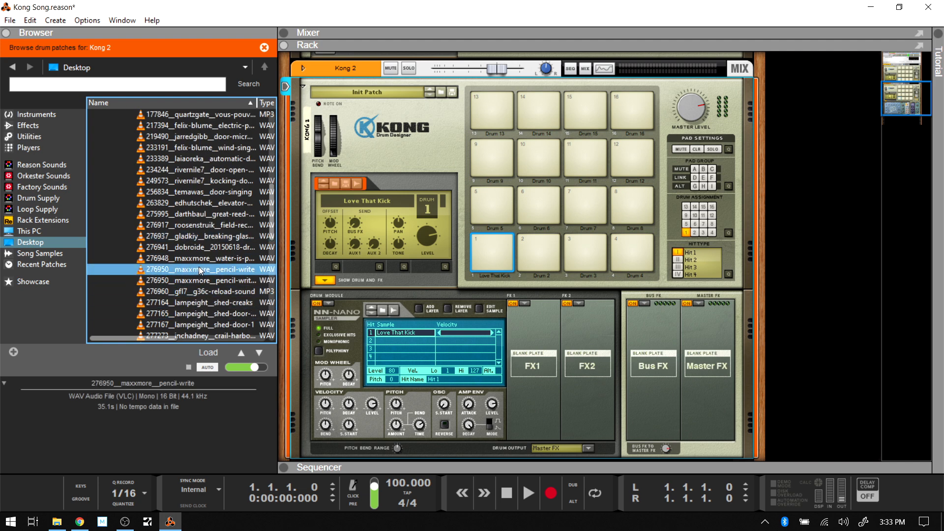
click(182, 292)
scroll(189, 281, down, 2)
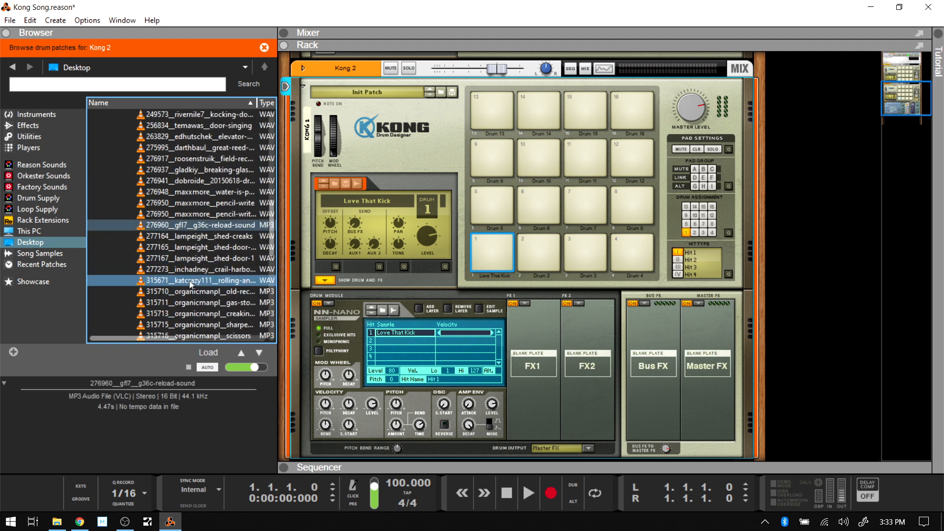
Continue auditioning Random Sounds samples from rolling-and-dropping-dice-4-dice through candle-lantern to camera-shutter.
click(190, 280)
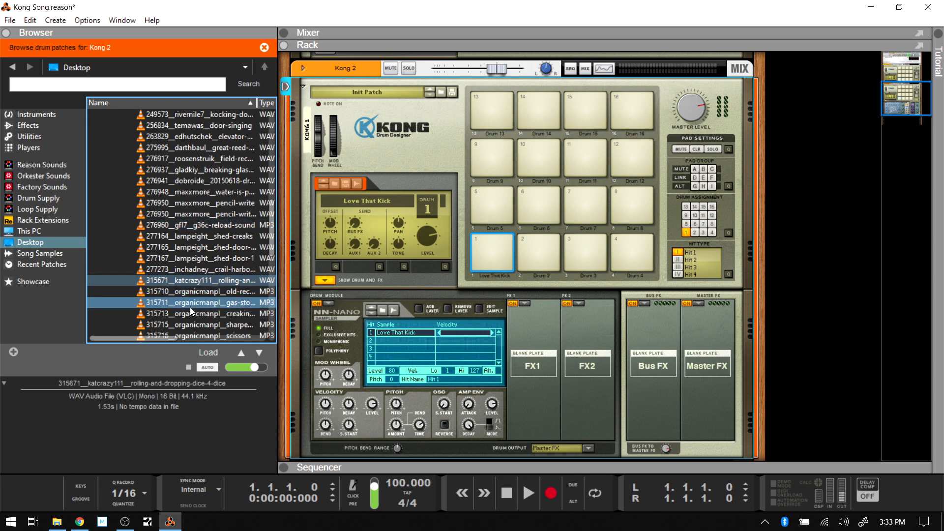
click(190, 306)
scroll(190, 305, down, 1)
click(193, 303)
scroll(193, 303, down, 2)
click(204, 270)
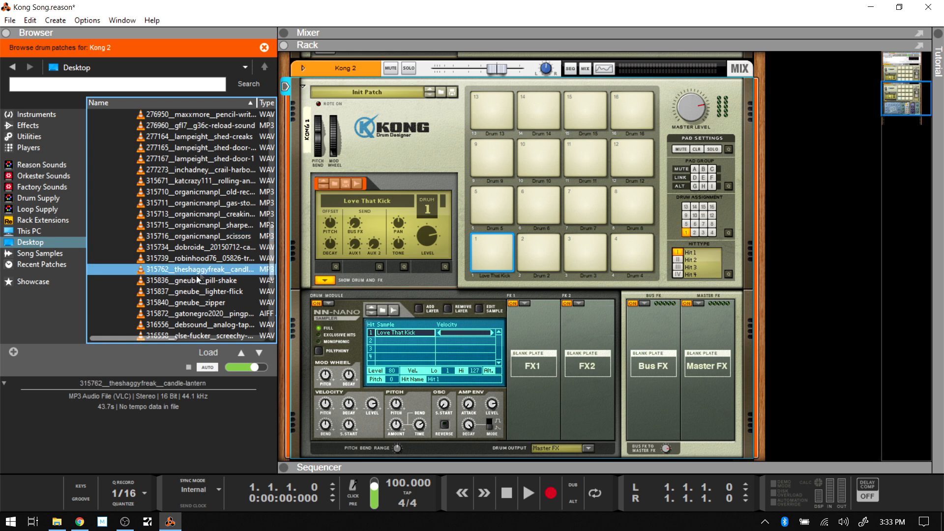
click(188, 292)
click(188, 302)
scroll(188, 303, down, 2)
click(188, 302)
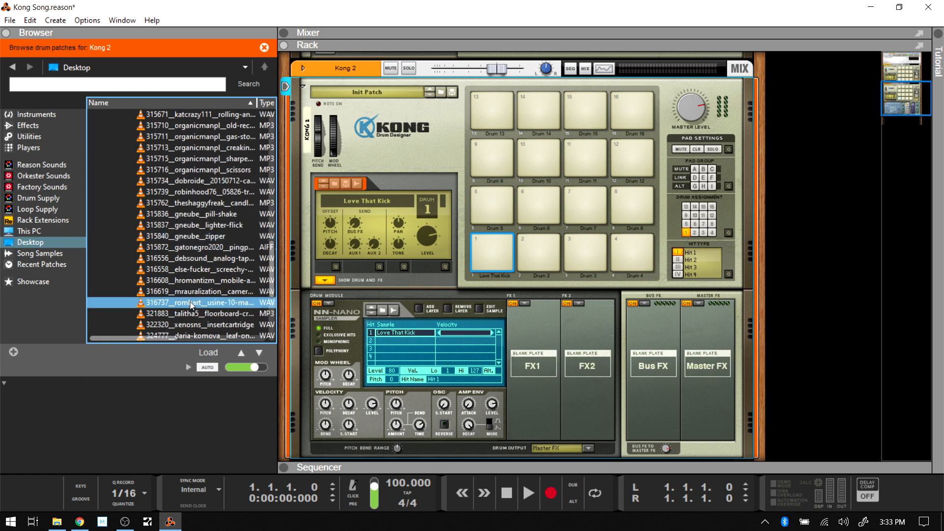
click(200, 291)
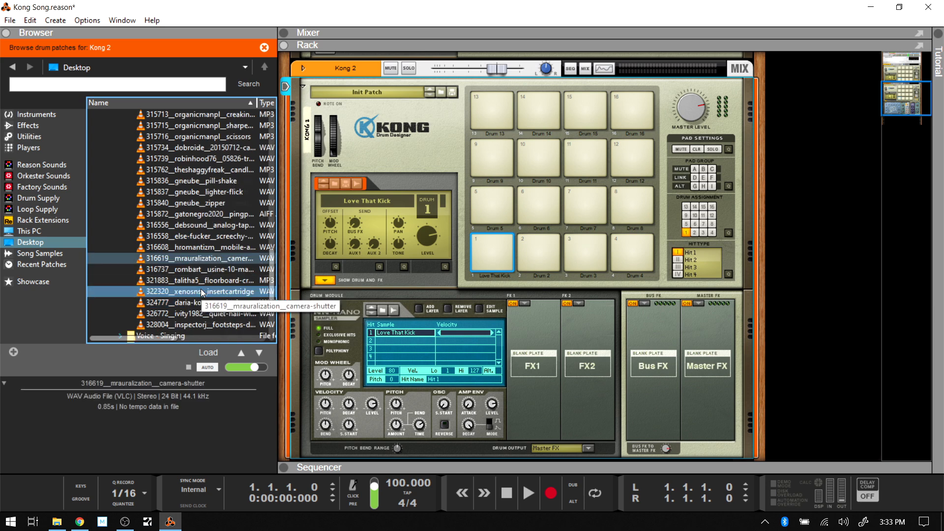
scroll(201, 285, down, 2)
Audition the door-close-2 sample, load it onto Kong pad 2, and play the pad to hear it.
scroll(203, 264, up, 4)
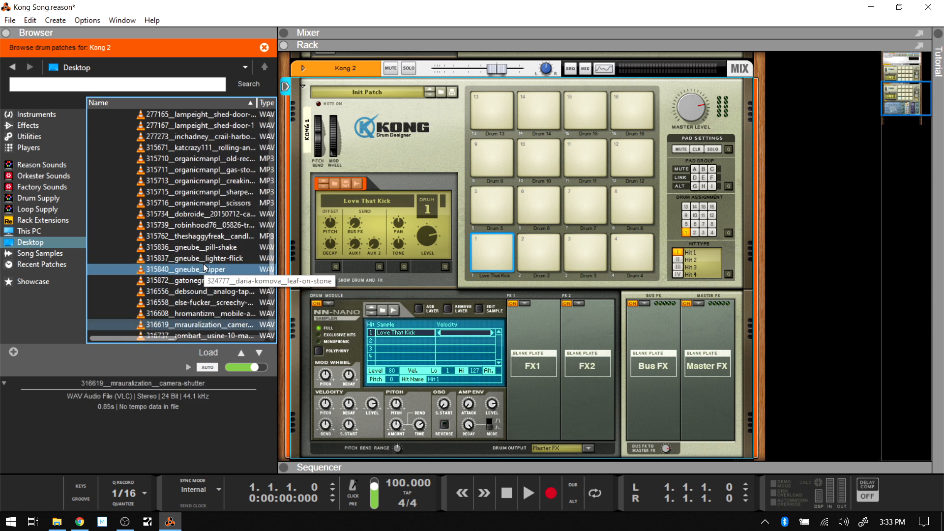
scroll(203, 267, up, 3)
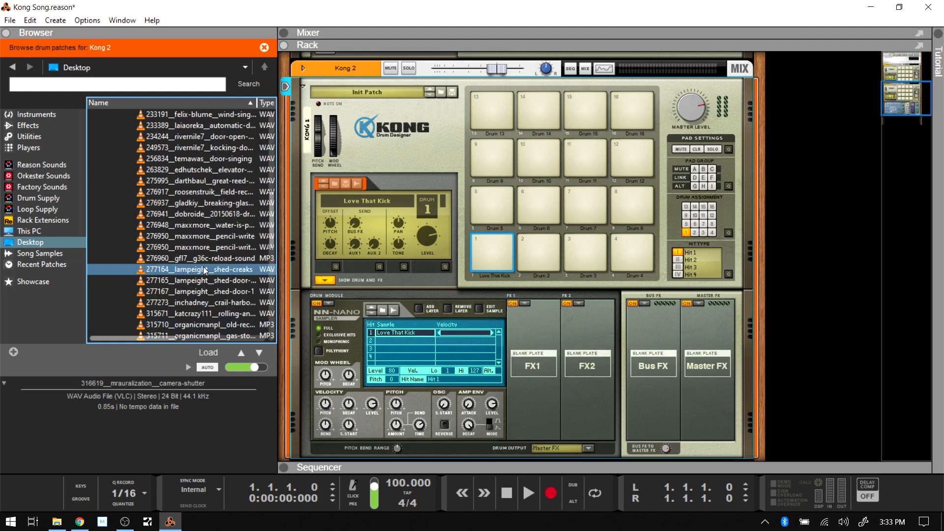
scroll(204, 270, up, 5)
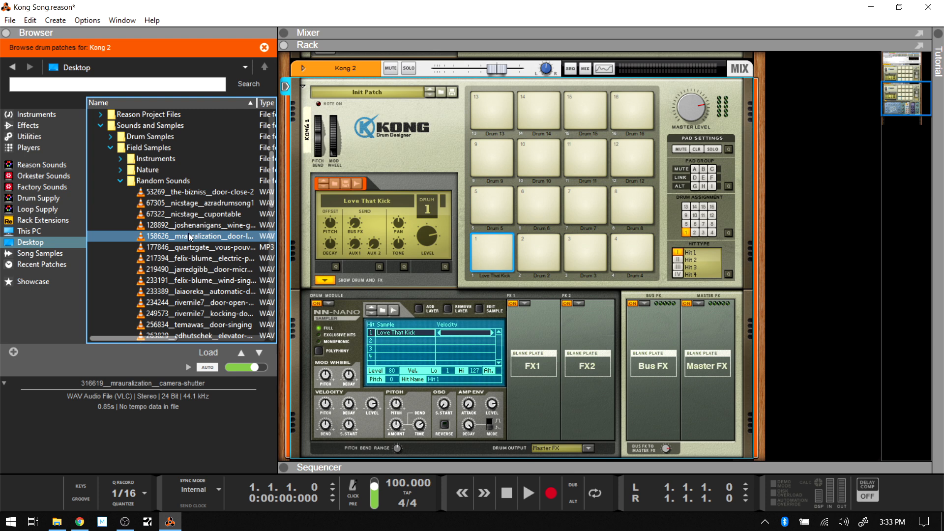
click(186, 191)
drag(181, 194, 541, 256)
click(536, 249)
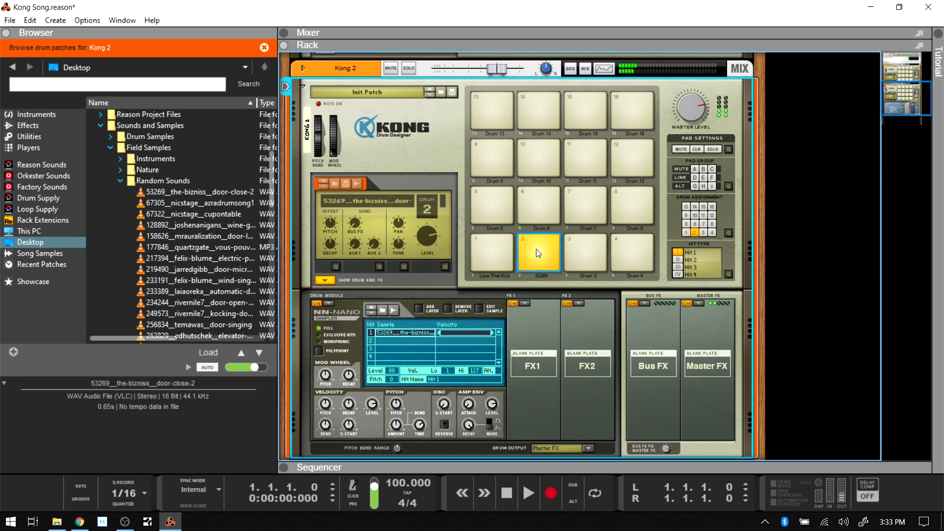
click(536, 247)
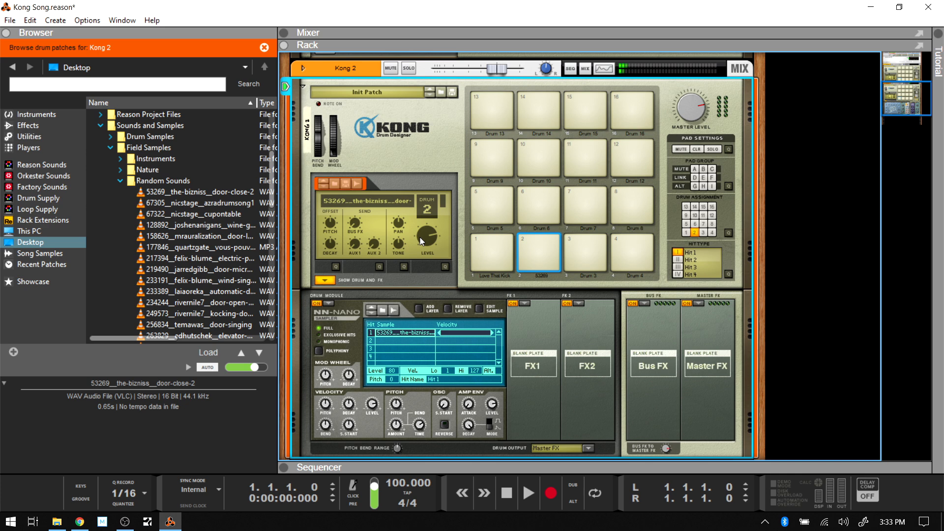
click(549, 251)
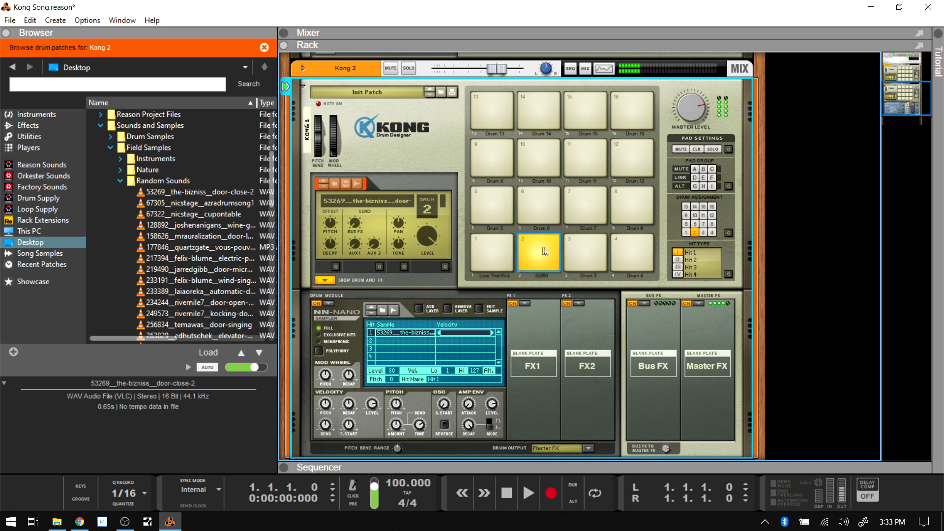
Open pad 2's door-close-2 sample for editing, try ending it just before the second hit at about 0.15 s, and audition it.
click(478, 308)
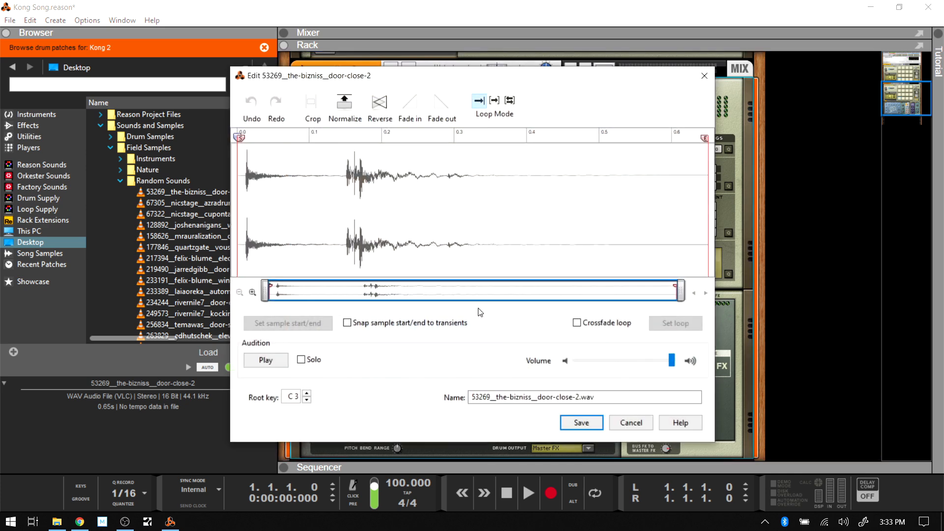
click(264, 361)
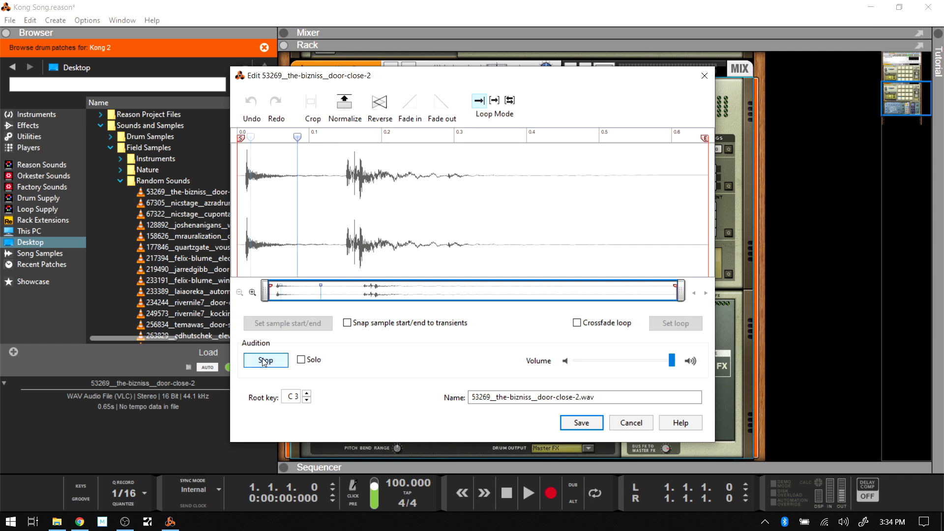
drag(704, 139, 342, 139)
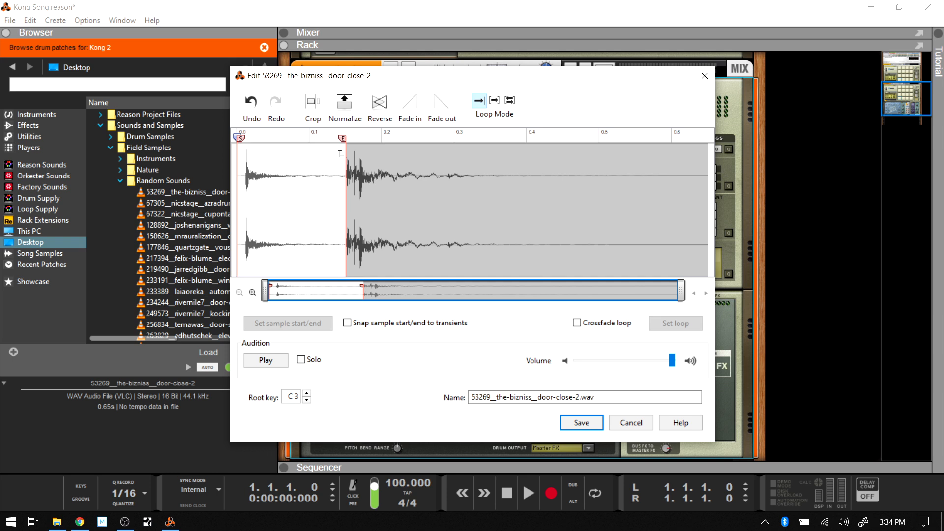
click(264, 360)
click(265, 360)
Try isolating the second door hit with start and end markers at about 0.15 s and 0.39 s, and audition it.
drag(240, 138, 278, 144)
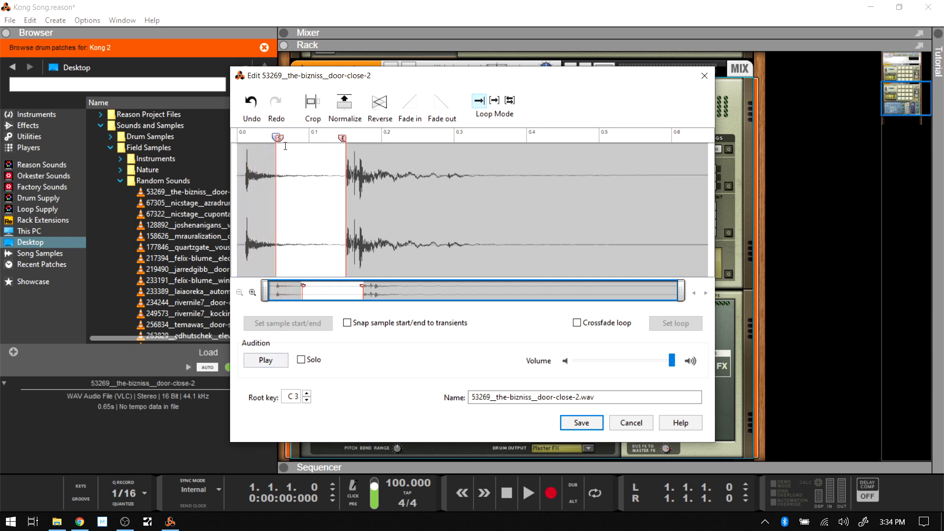
mouse_move(341, 138)
mouse_down()
mouse_move(423, 149)
mouse_move(523, 140)
mouse_up()
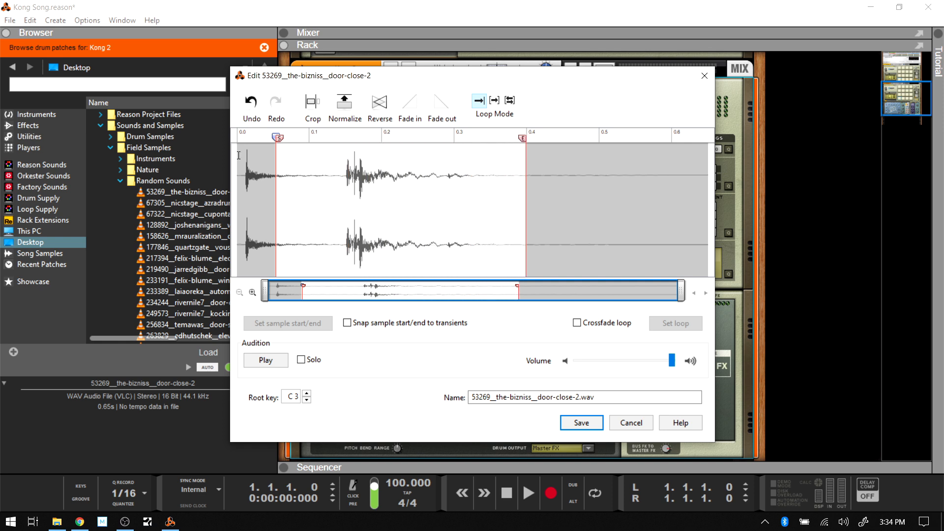
drag(278, 138, 349, 152)
click(266, 360)
click(265, 361)
click(266, 361)
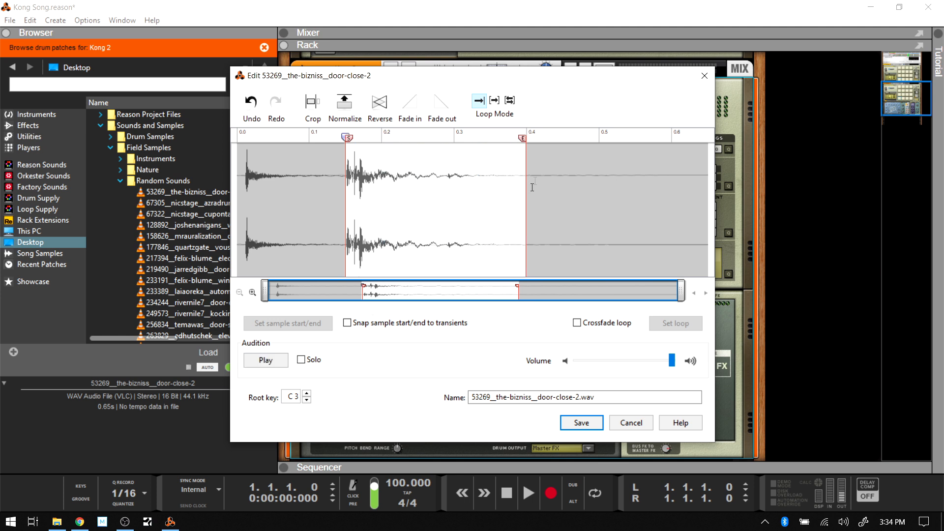
Try extending the sample end to about 0.45 s and moving its start back to the first hit, audition it, and cancel the edit.
drag(526, 144, 552, 144)
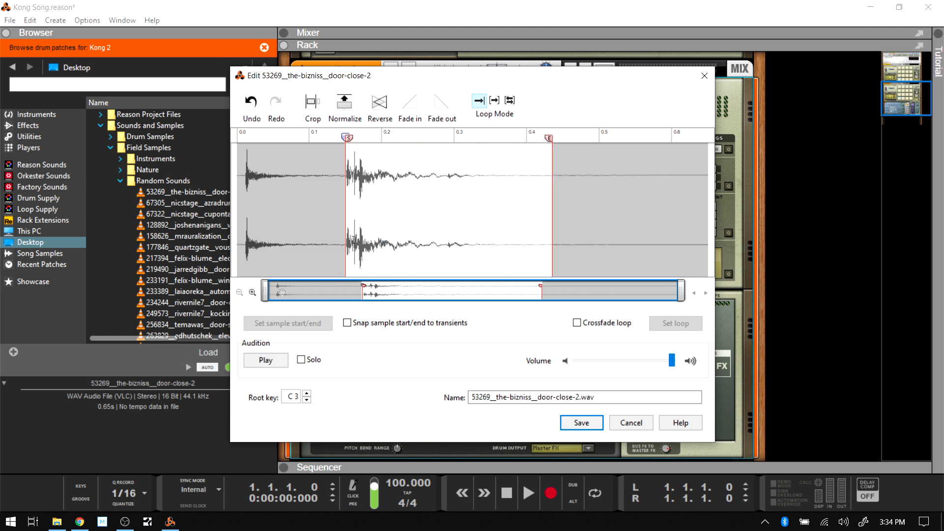
click(268, 361)
drag(551, 140, 565, 140)
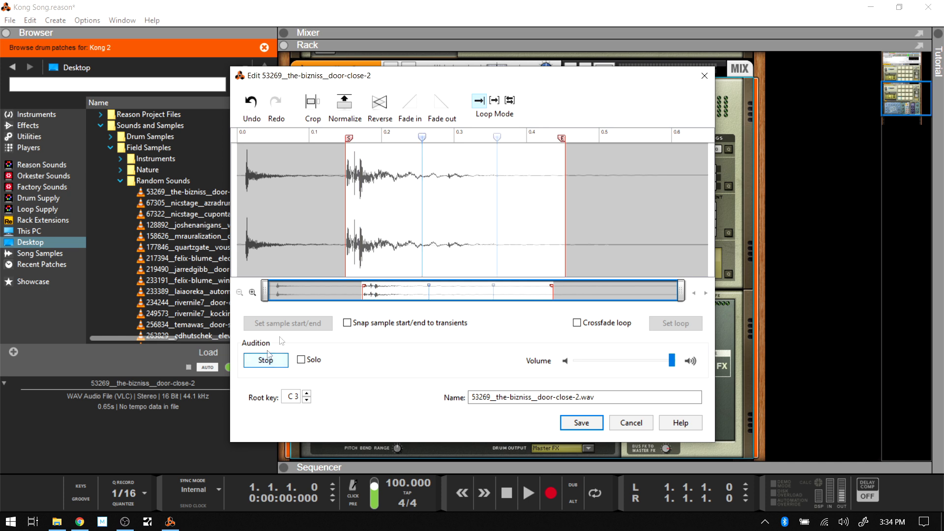
drag(350, 138, 249, 138)
click(265, 361)
click(265, 362)
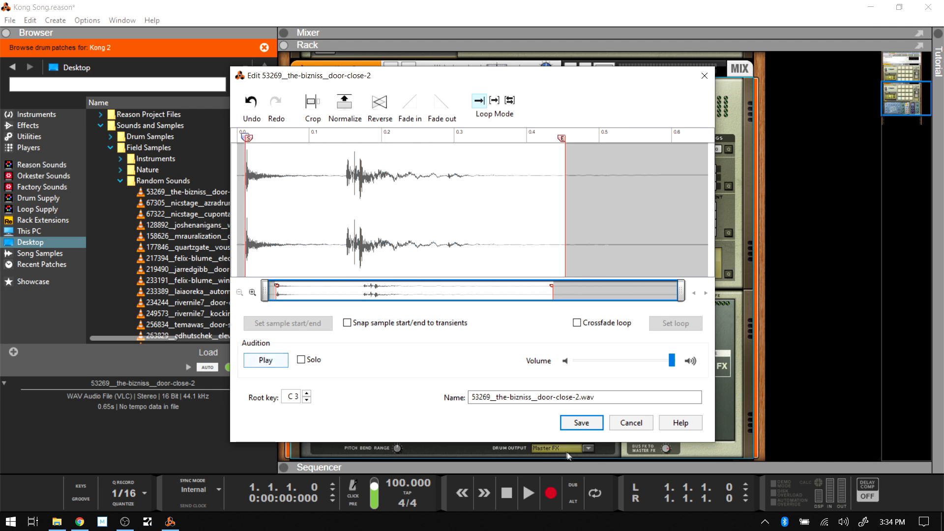
click(628, 423)
Trim pad 2's door-close-2 sample to the second hit, from about 0.15 s to about 0.42 s, and save it.
click(543, 246)
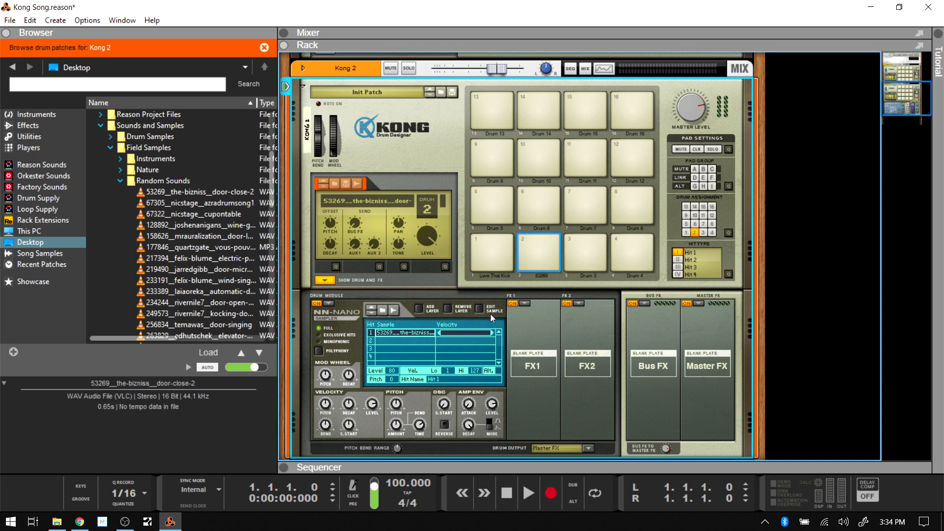
click(479, 307)
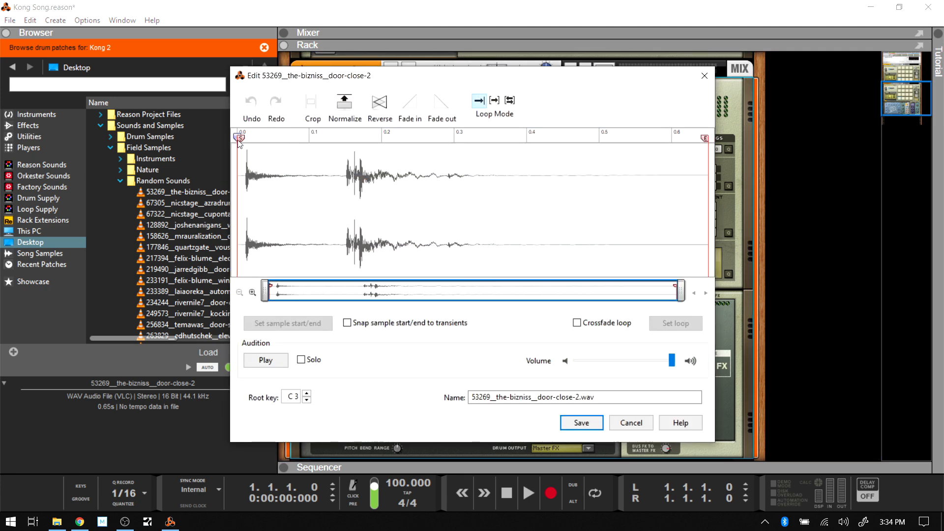
drag(256, 142, 349, 142)
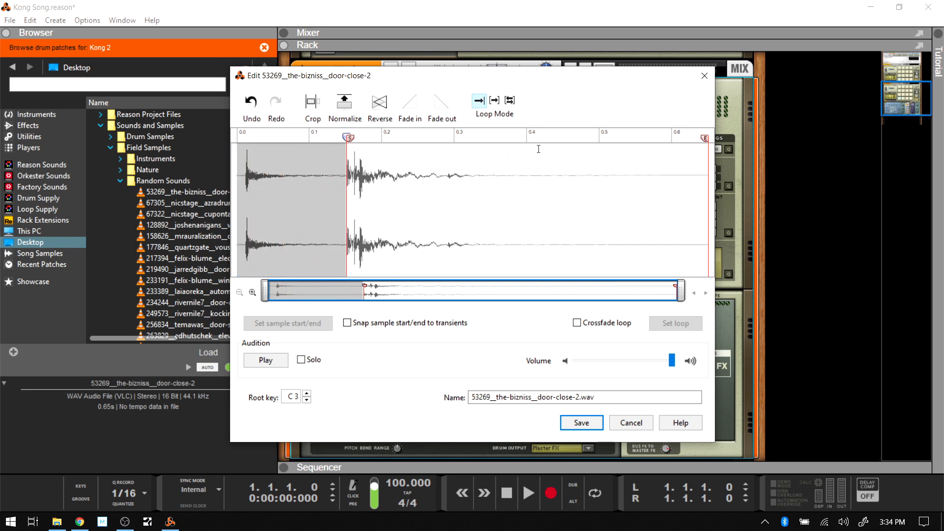
drag(704, 139, 543, 140)
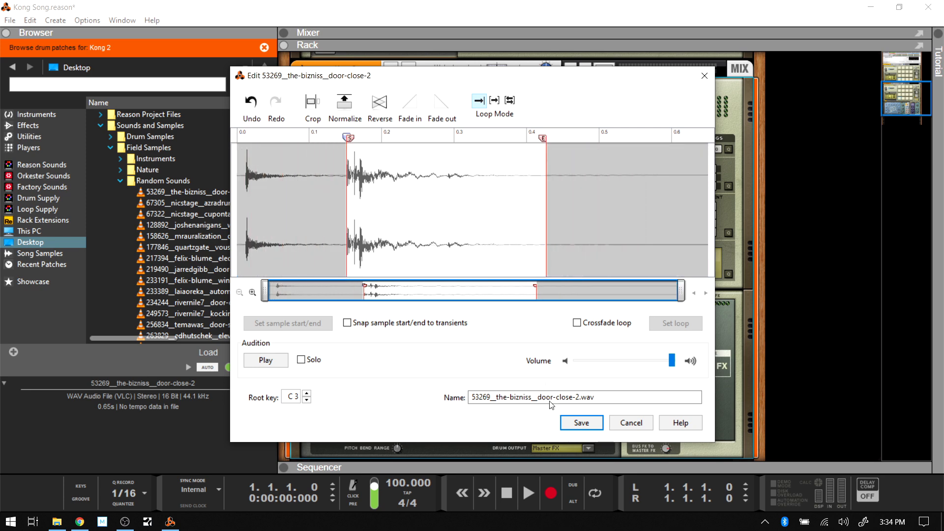
click(573, 423)
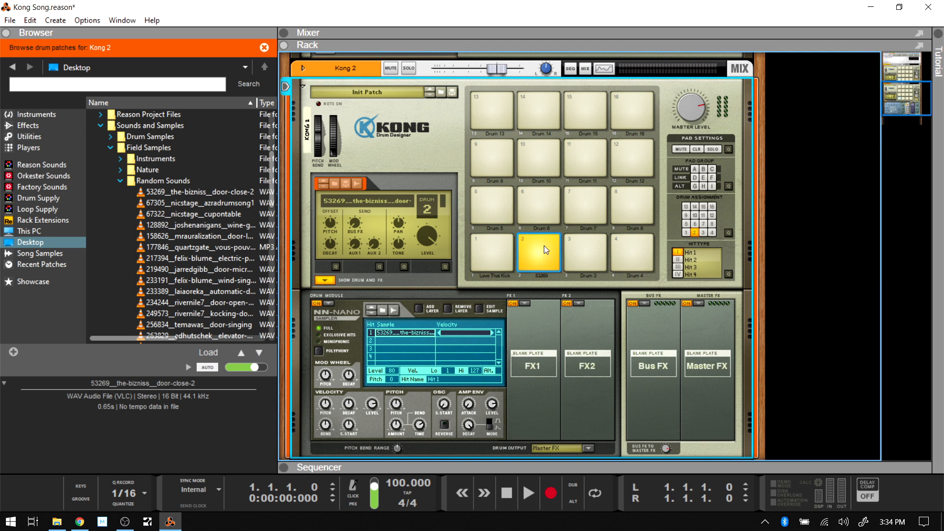
Play Kong pads 1 and 2 alternately to compare the kick with the trimmed door sound.
click(489, 248)
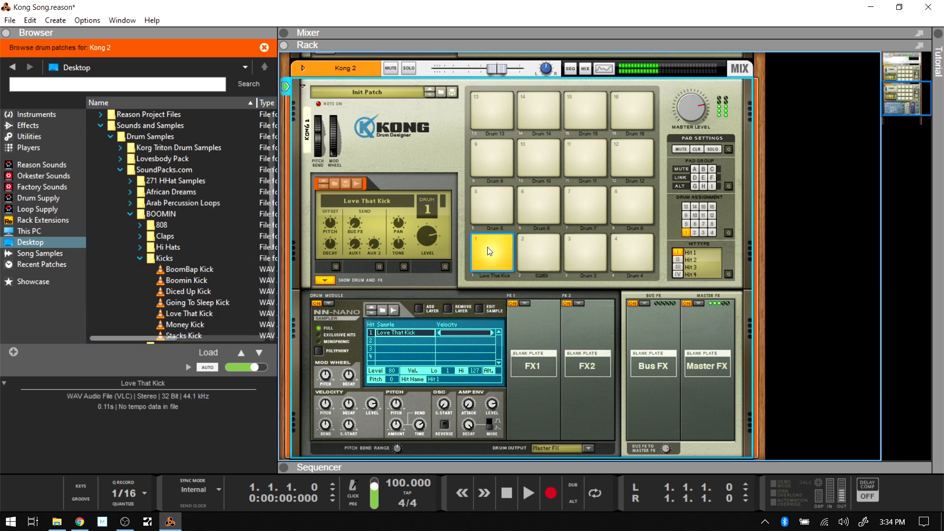
click(536, 245)
click(491, 250)
click(539, 254)
click(488, 254)
Assign Kong pads 1 and 2 to link group D so they trigger together.
click(485, 253)
click(694, 178)
click(545, 260)
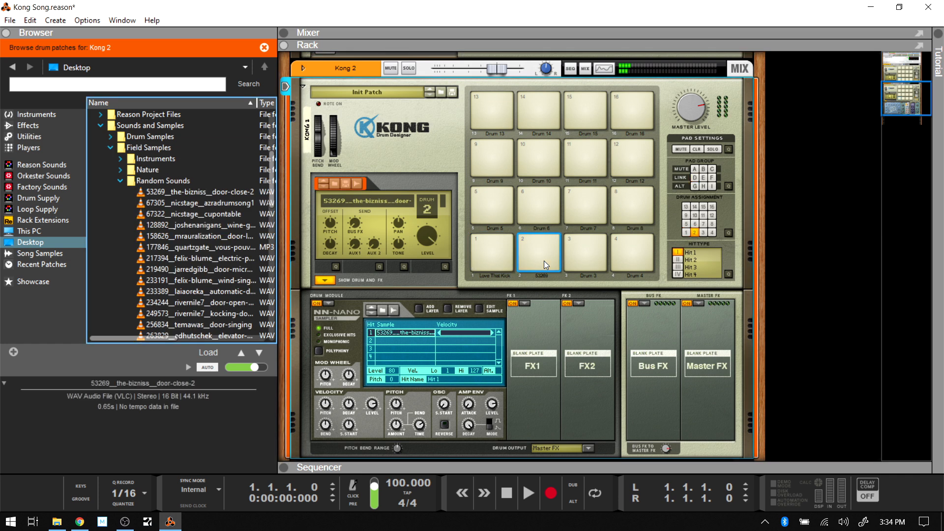
click(695, 178)
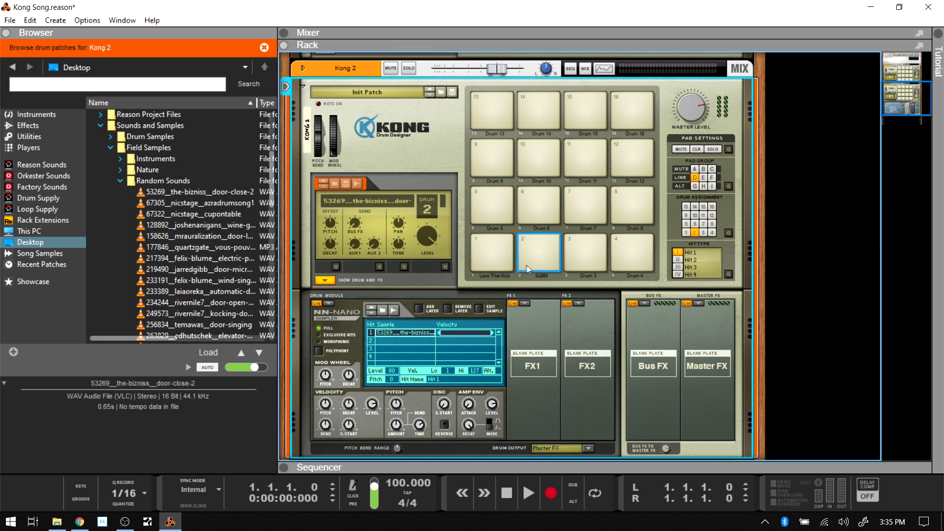
Play Kong pads 1 and 2 in turn to hear the linked kick and door sound layered.
click(489, 251)
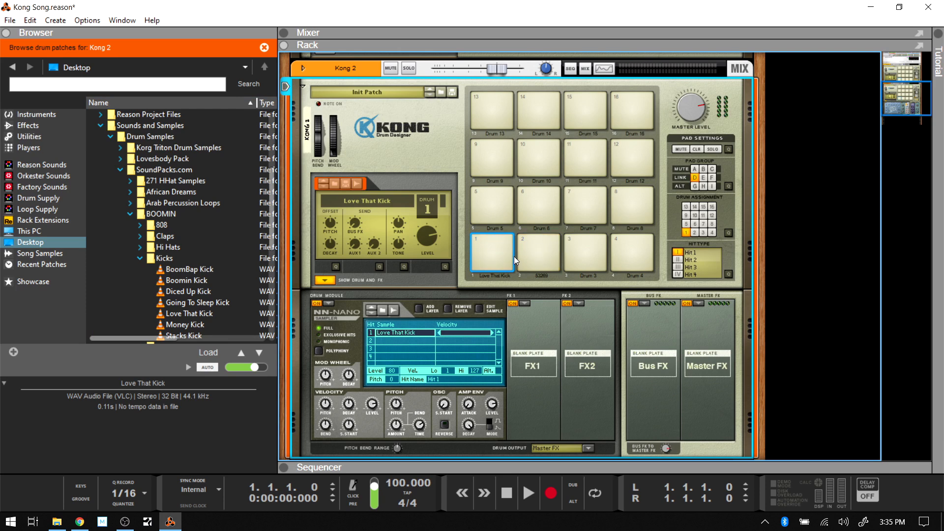
click(539, 249)
click(497, 251)
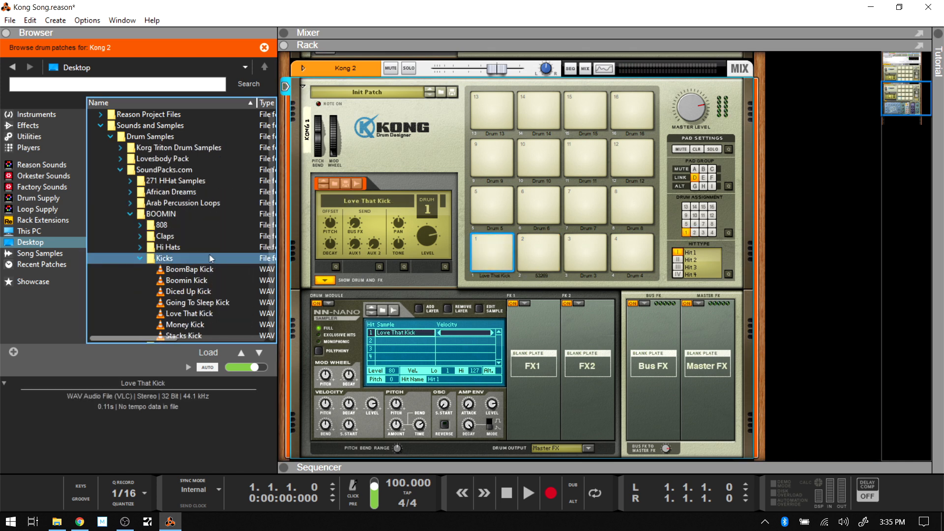
click(203, 291)
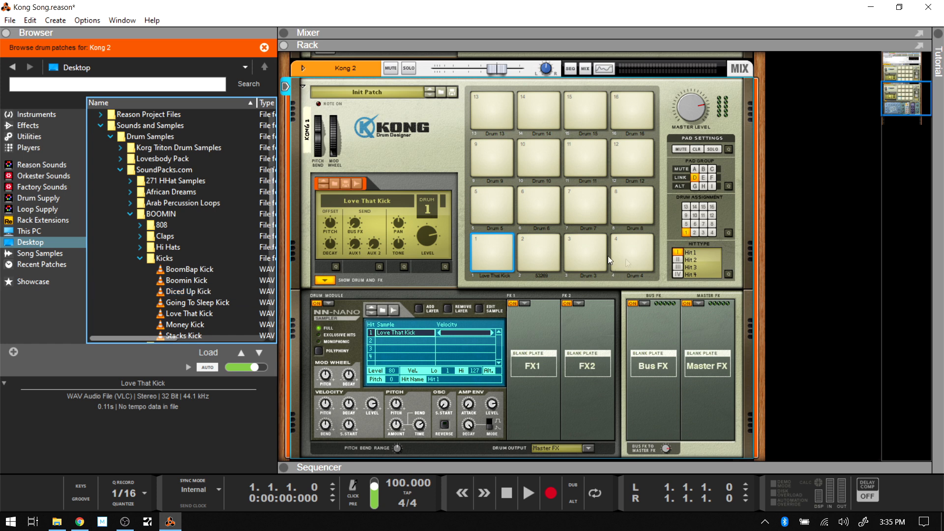
Load the azradrumsong1 sample from Field Samples > Random Sounds onto Kong pad 3 and audition it.
click(588, 250)
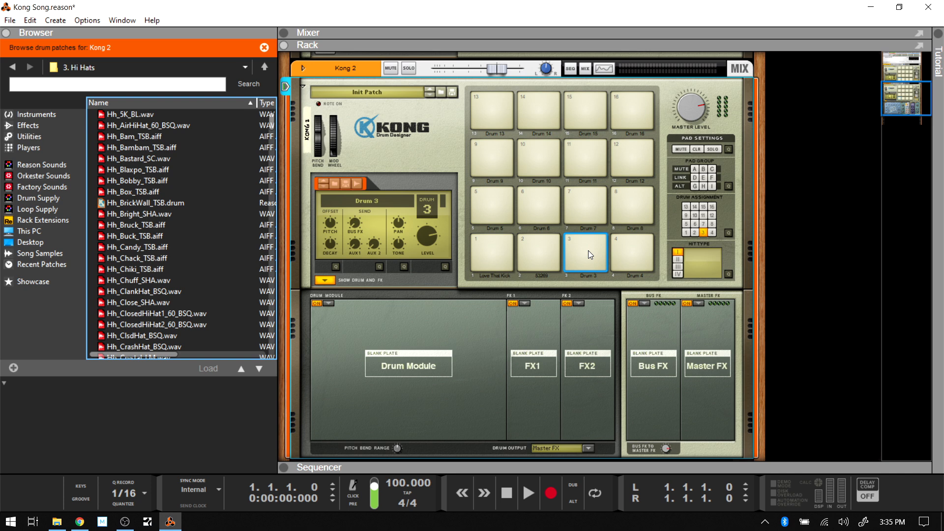
click(31, 242)
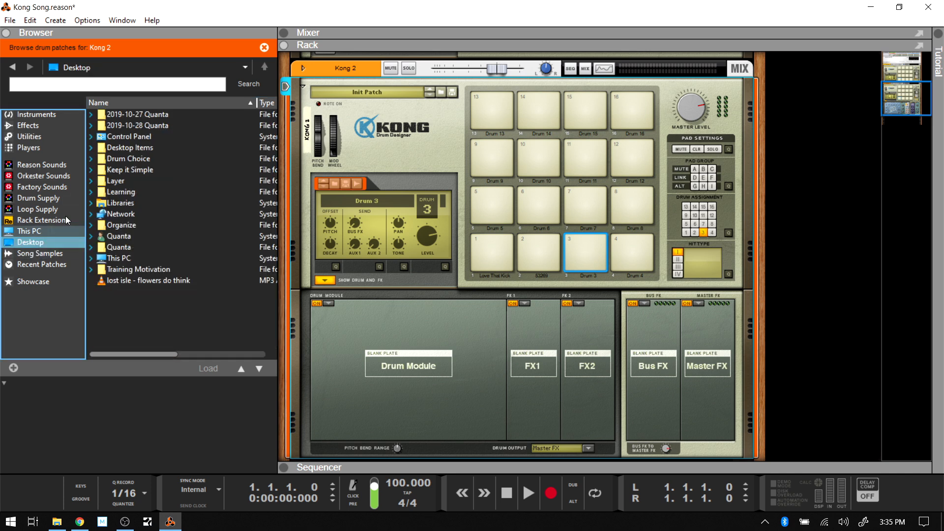
double_click(122, 249)
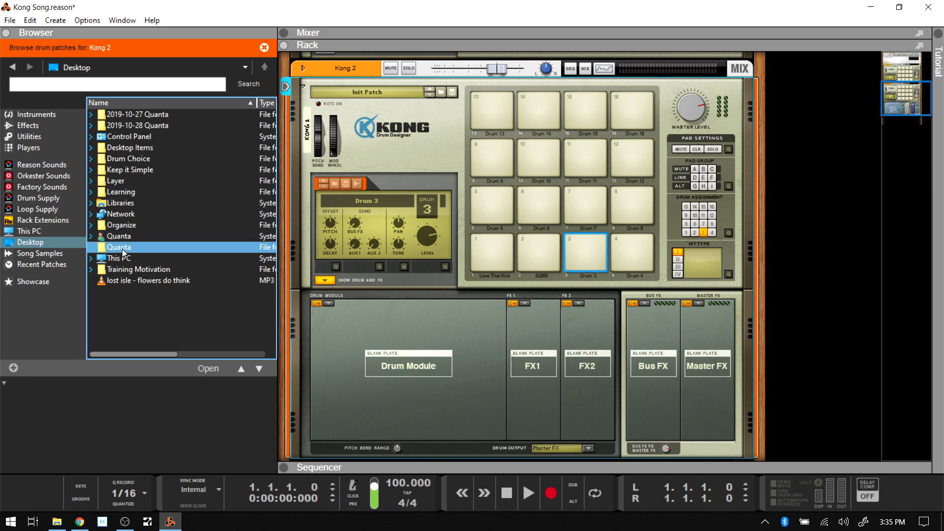
double_click(137, 137)
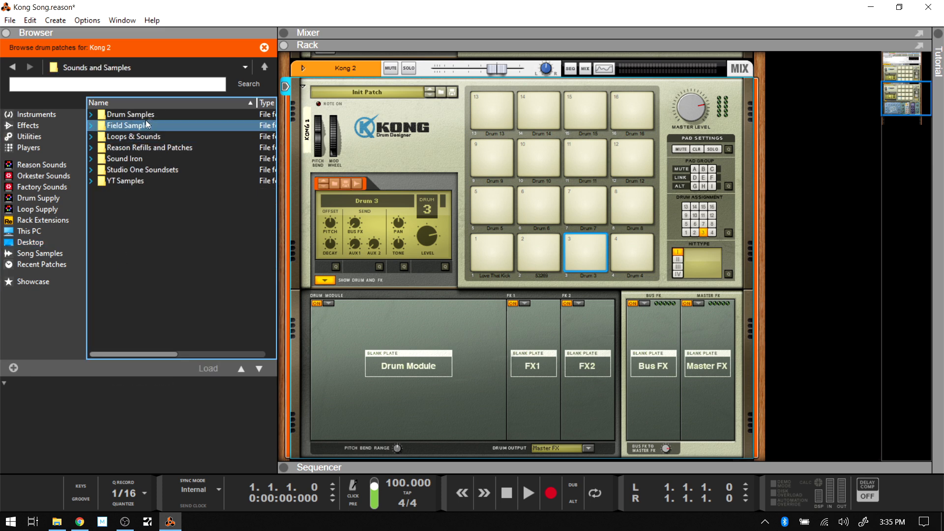
double_click(120, 123)
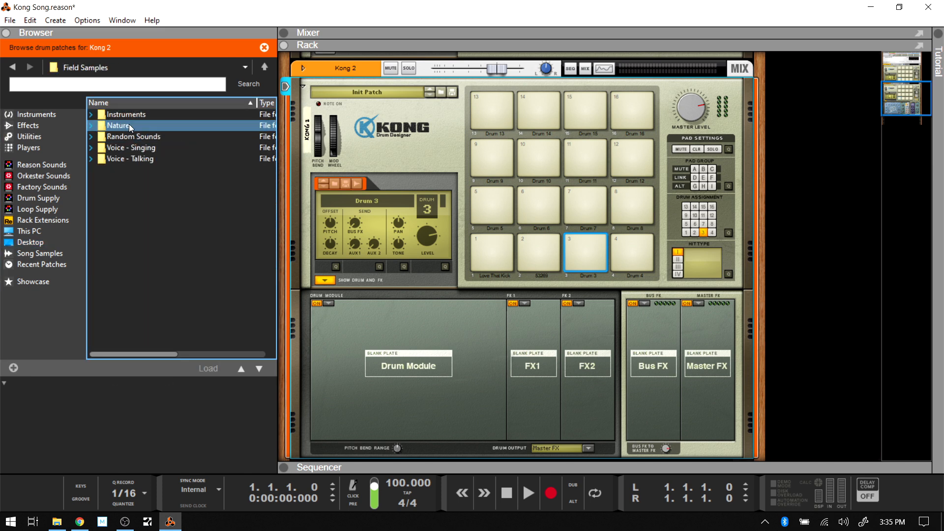
double_click(141, 137)
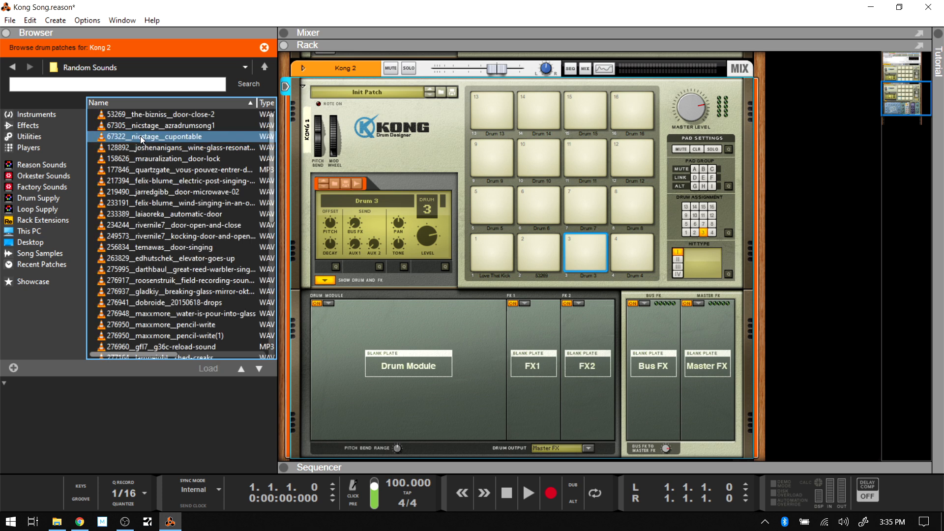
click(155, 124)
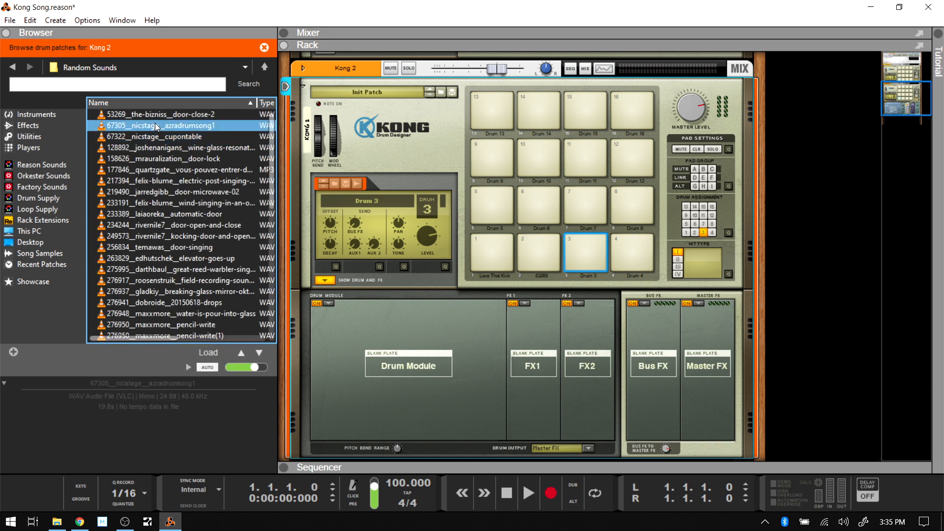
drag(149, 125, 598, 249)
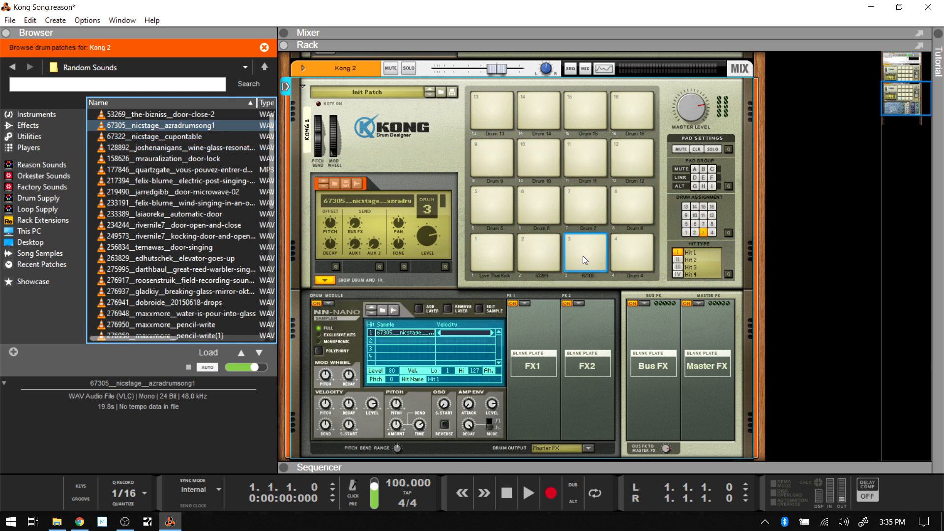
click(582, 256)
click(191, 368)
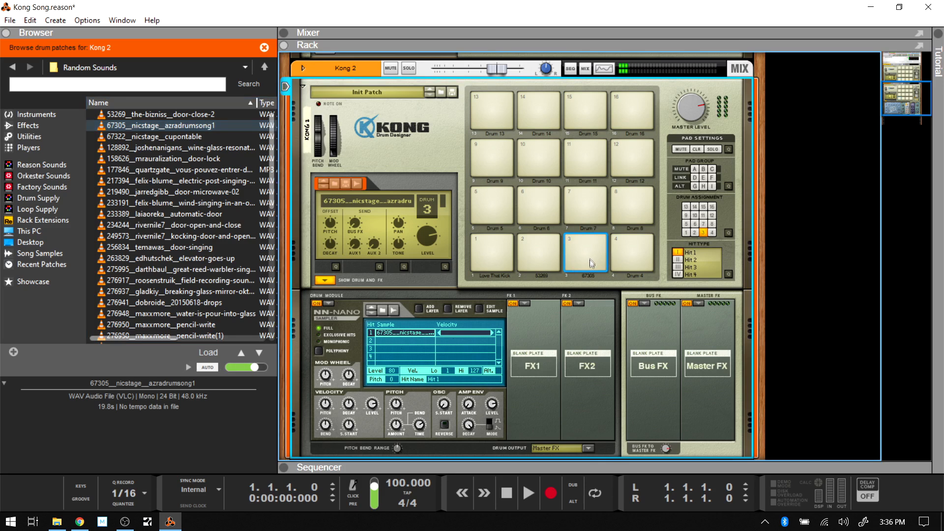
Trim pad 3's azradrumsong1 sample to the section from about 3.4 s to about 4.2 s and save it.
click(480, 311)
drag(242, 141, 323, 146)
drag(704, 139, 338, 150)
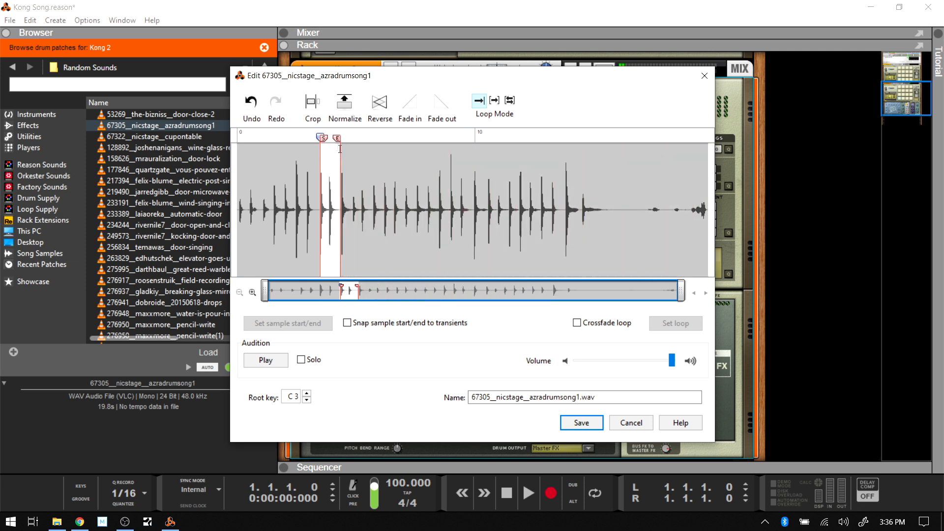
click(581, 424)
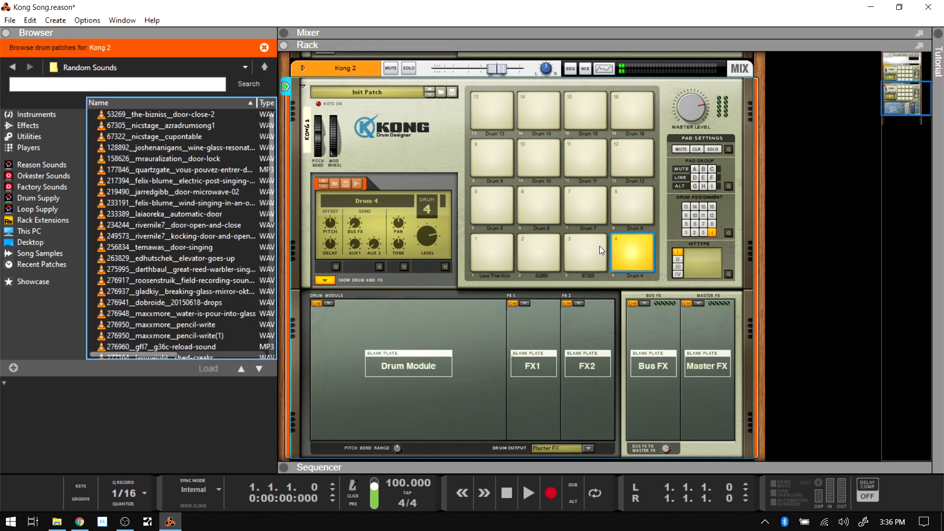
Lower pad 3's pitch offset to about -34 and play it alongside the kick on pad 1.
click(586, 245)
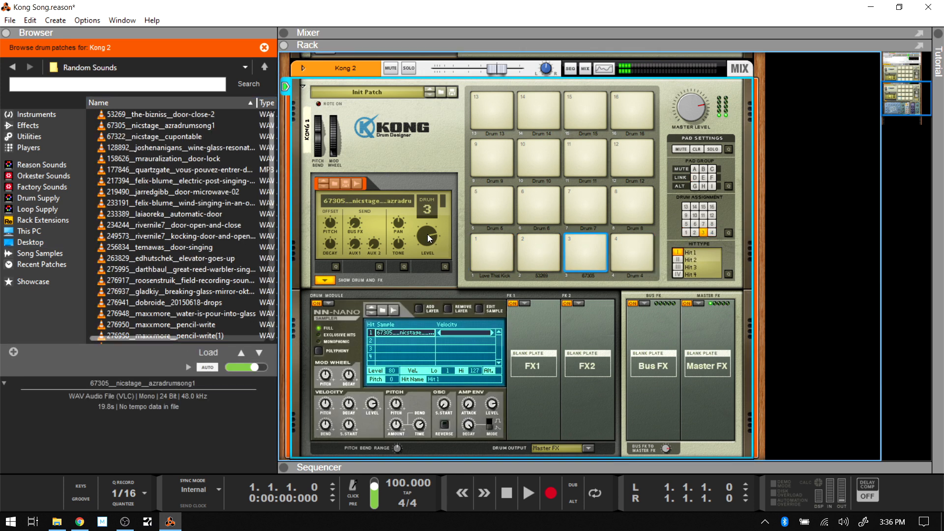
click(582, 236)
drag(331, 223, 331, 231)
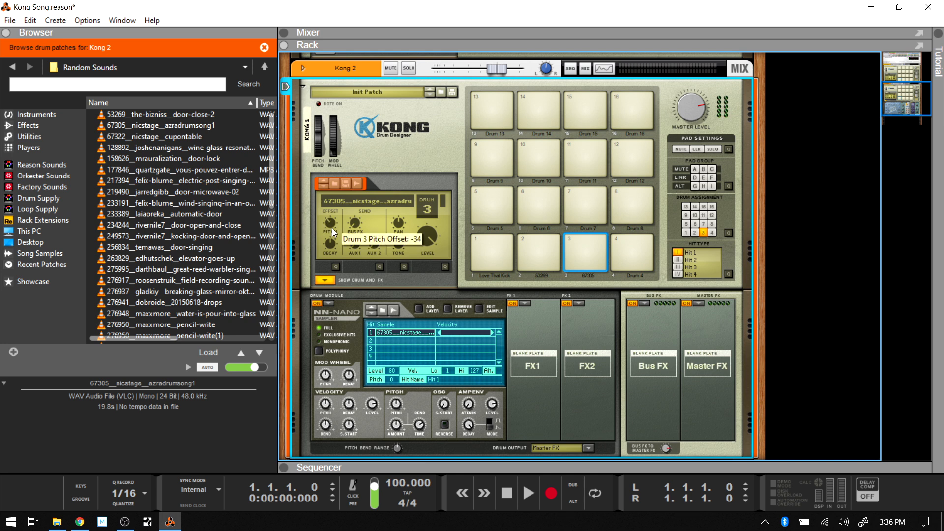
click(585, 238)
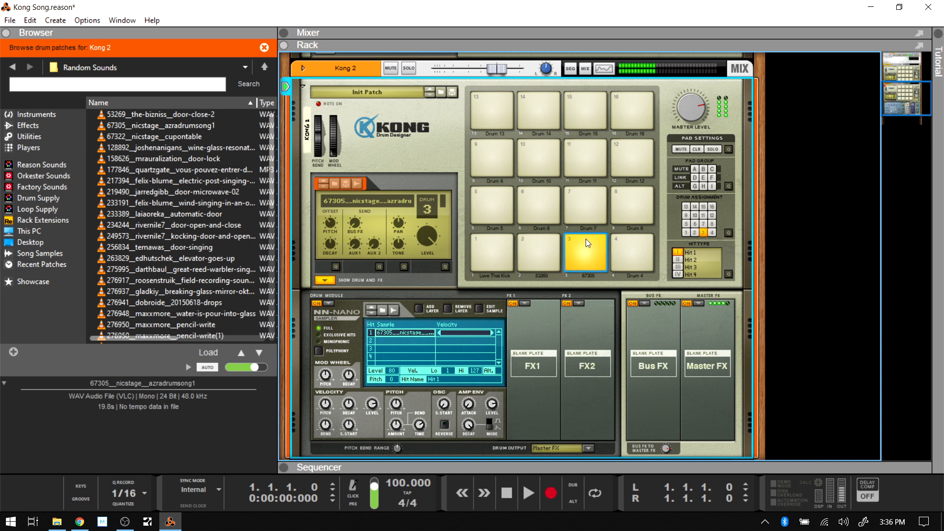
click(488, 250)
click(583, 247)
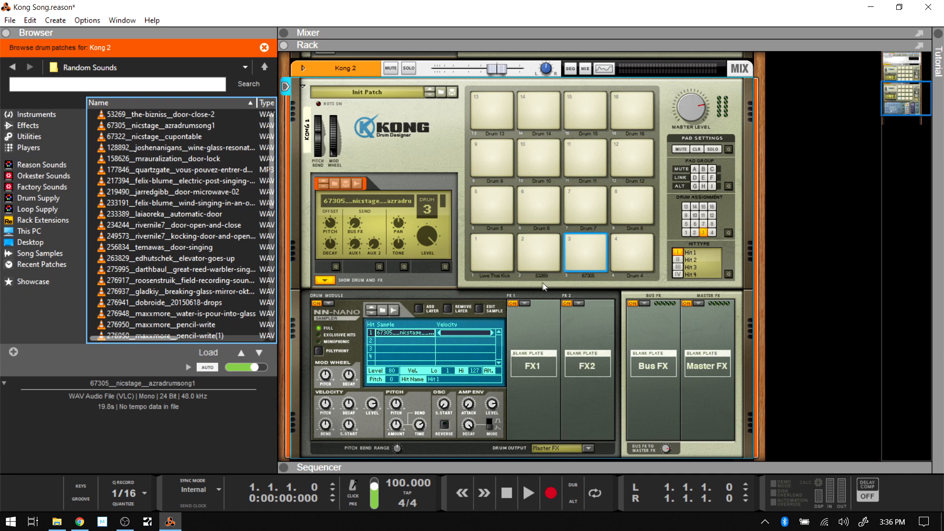
Delete the Kong 2 device and its track from the rack.
right_click(426, 136)
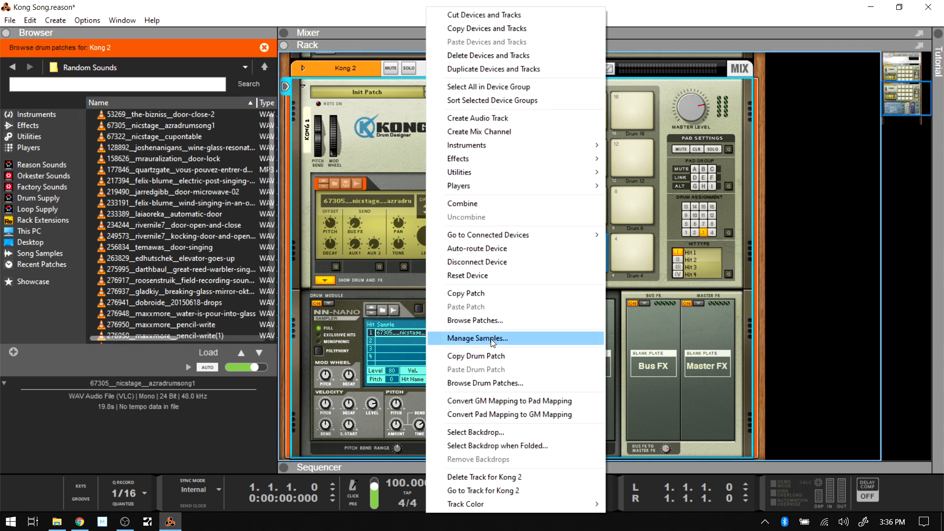
click(503, 55)
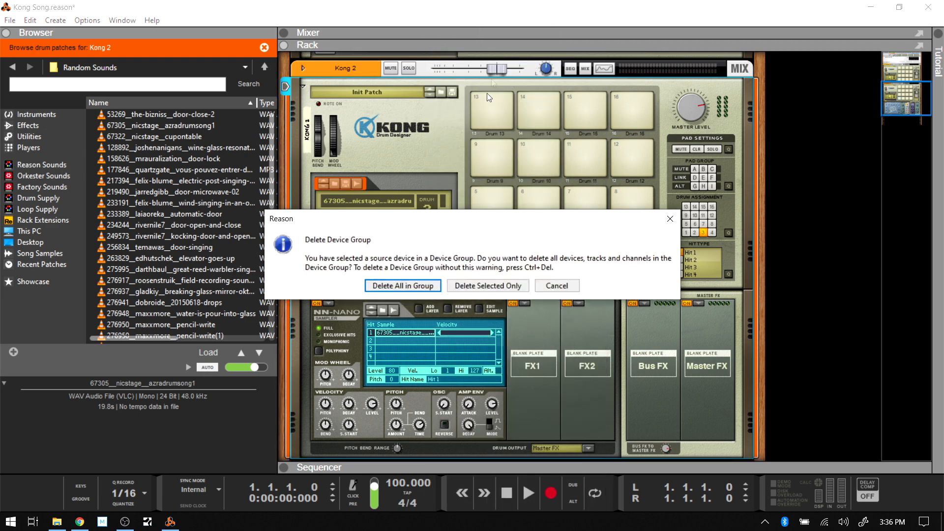
click(460, 287)
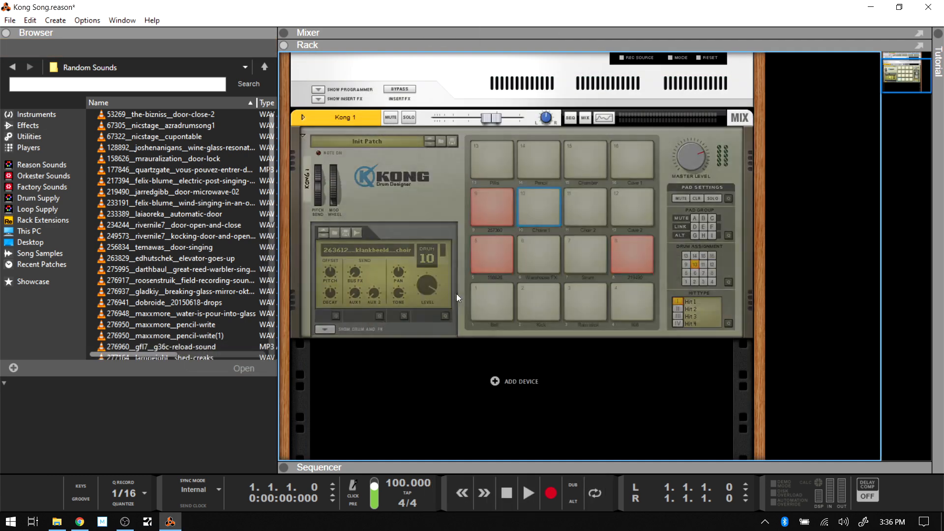
Audition Kong 1's pads 13 to 16: Pills, Pencil, Chamber and Cave 1.
scroll(480, 296, up, 1)
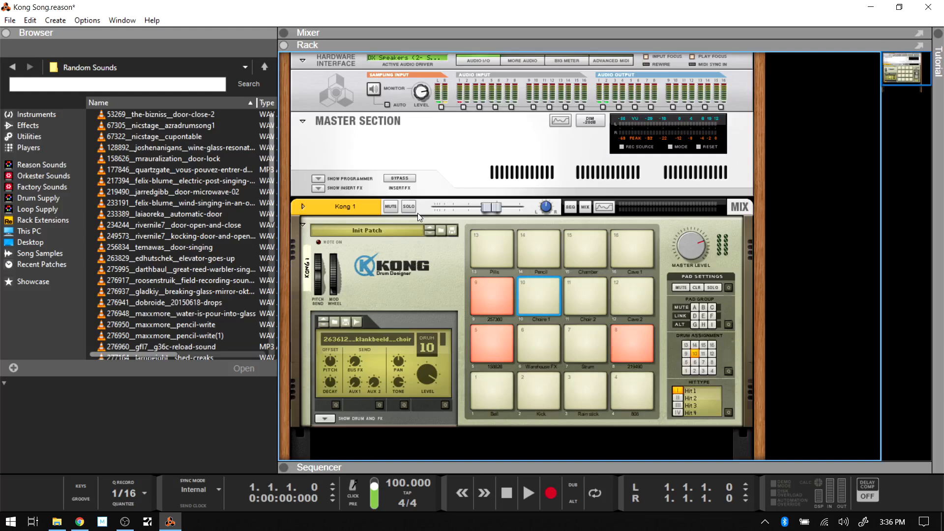
scroll(415, 212, down, 1)
scroll(450, 205, up, 2)
scroll(520, 188, down, 2)
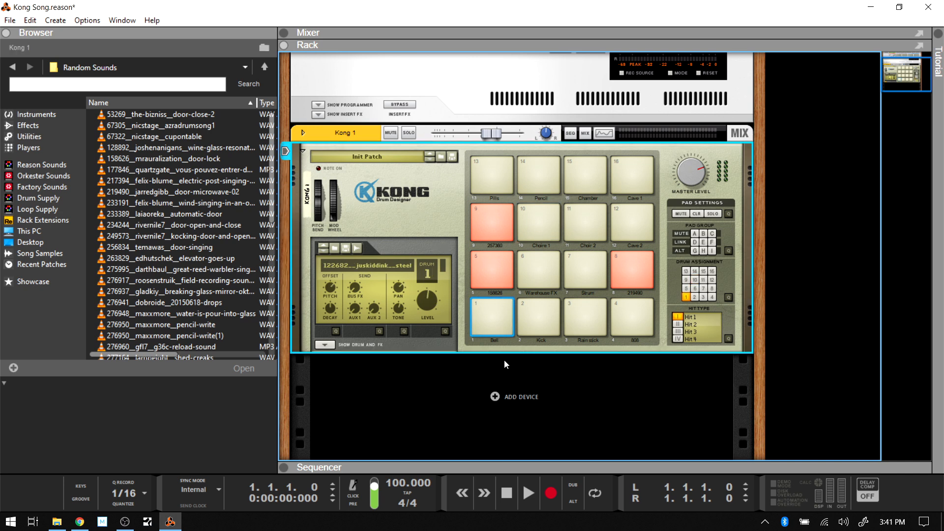
scroll(504, 359, down, 1)
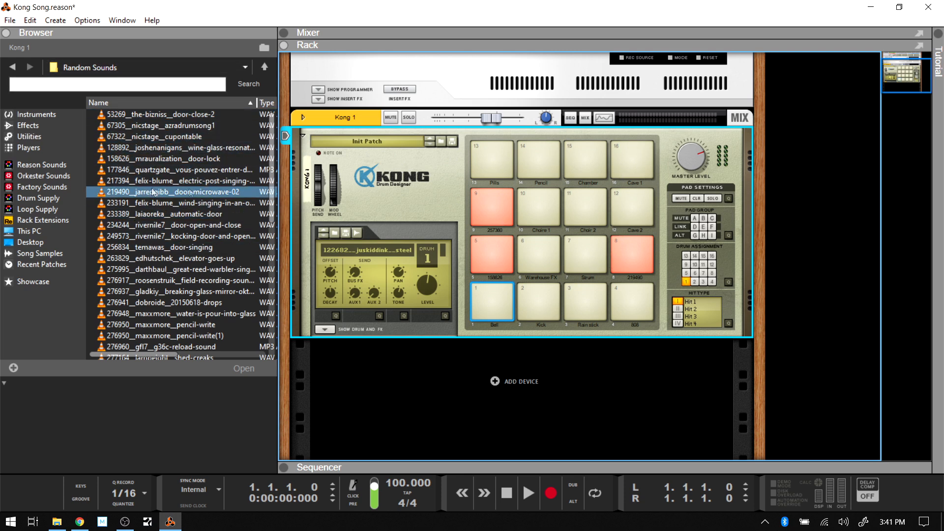
click(497, 156)
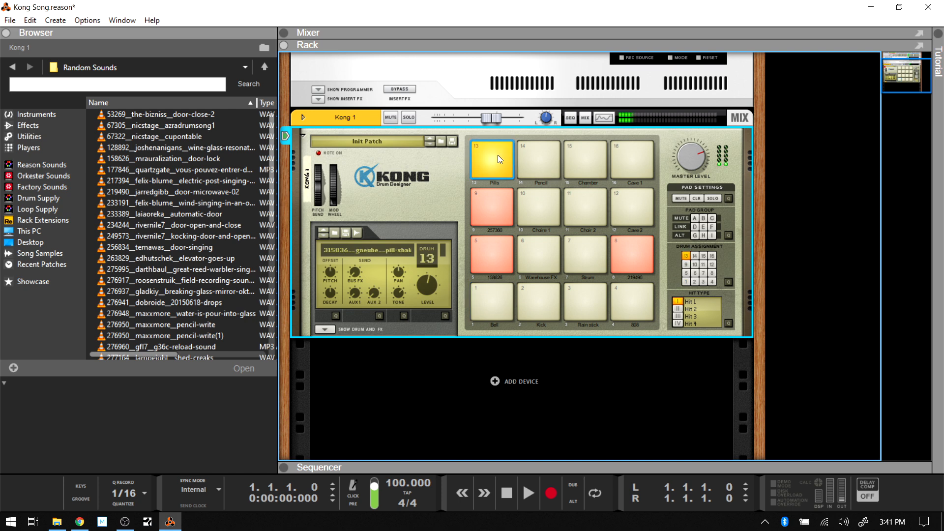
click(536, 165)
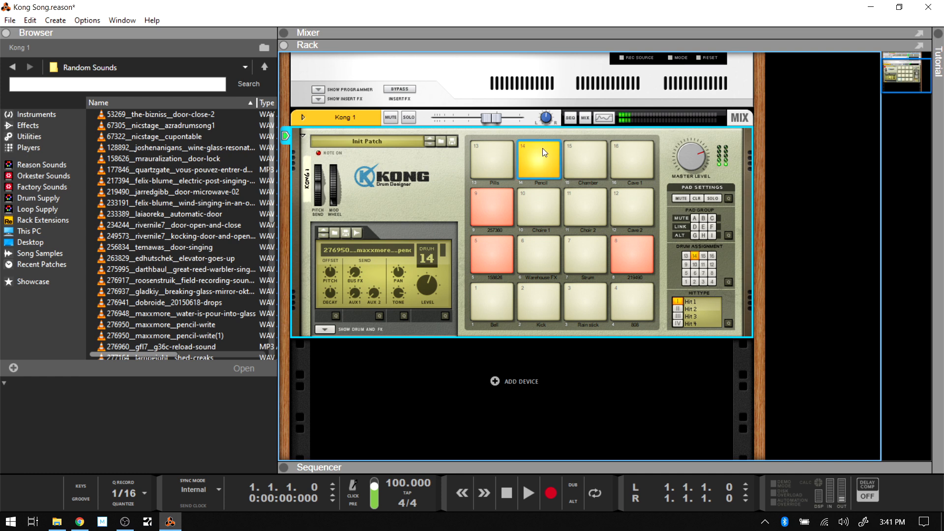
click(586, 146)
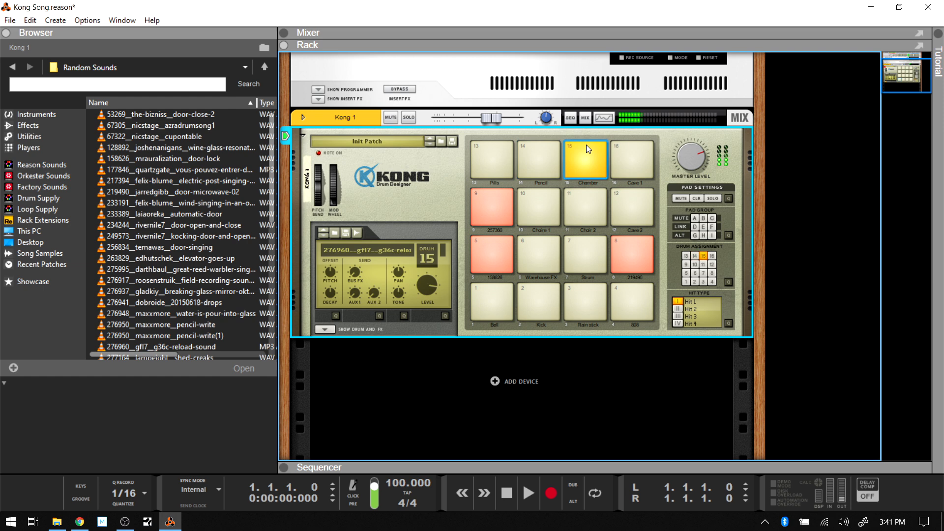
click(633, 146)
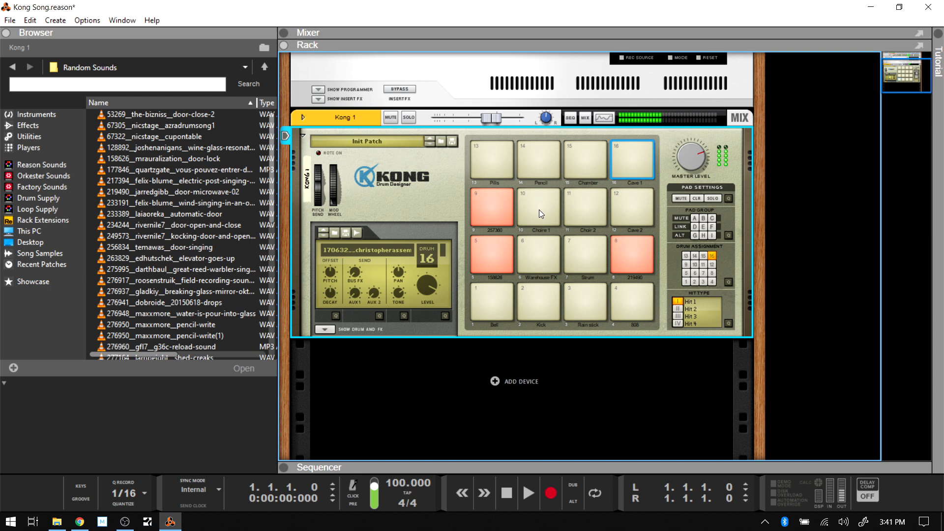
Audition Kong 1's choir and Cave 2 sounds on pads 10 to 12, plus Warehouse FX and Strum on pads 6 and 7.
click(539, 196)
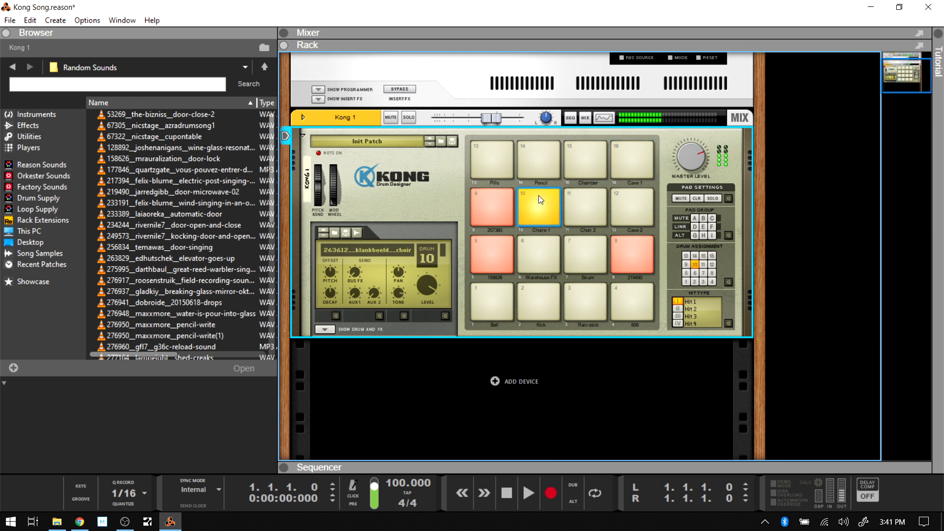
click(586, 199)
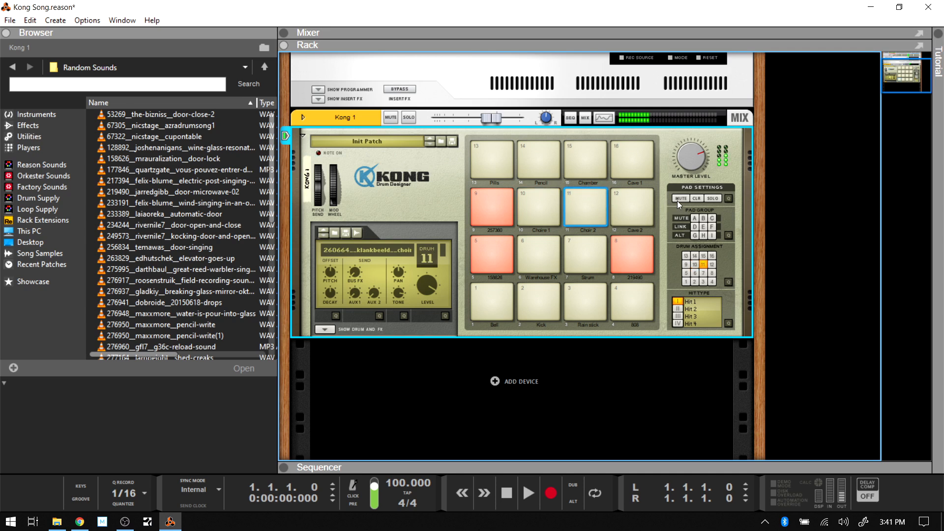
click(628, 205)
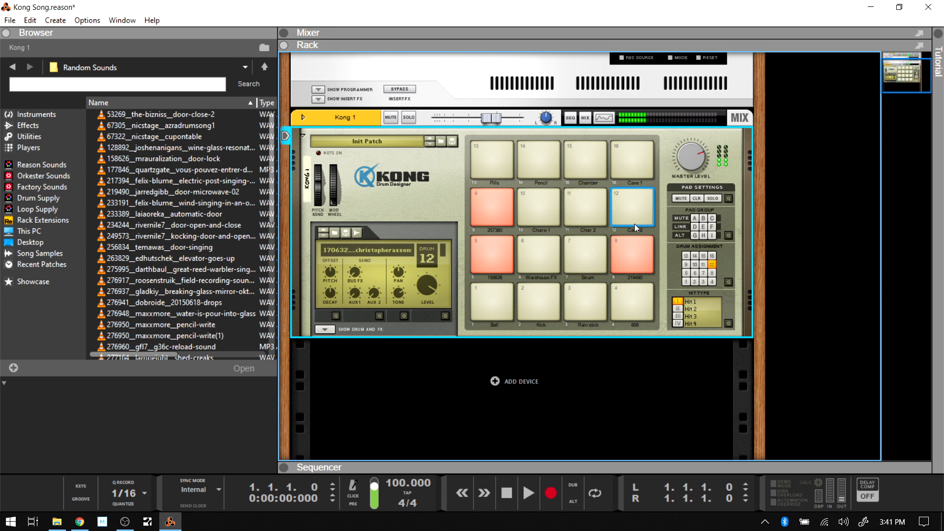
click(540, 242)
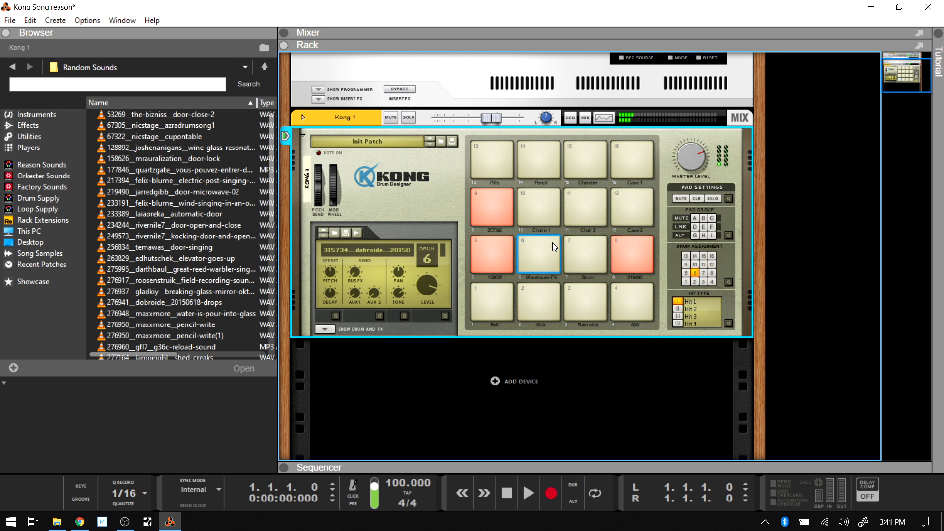
click(586, 251)
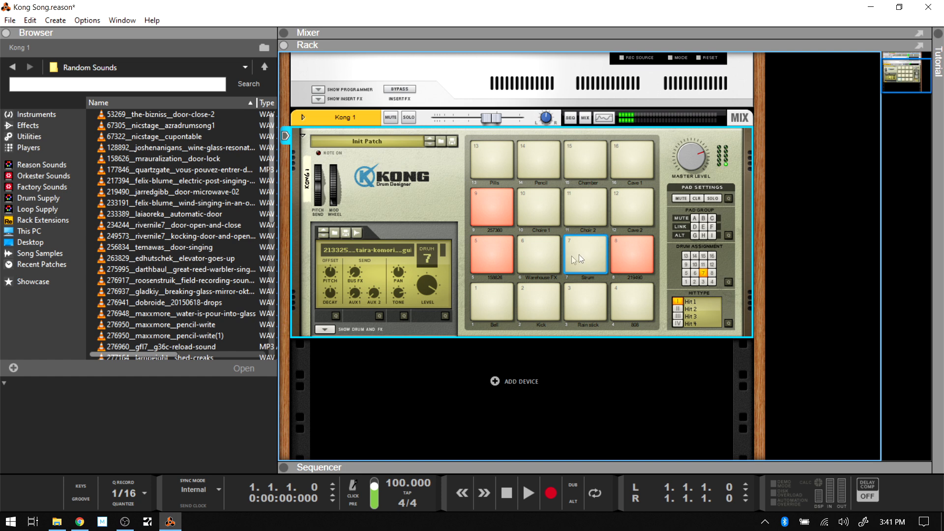
Audition the Bell, Kick and Rain stick sounds on Kong 1's pads 1 to 3.
click(485, 303)
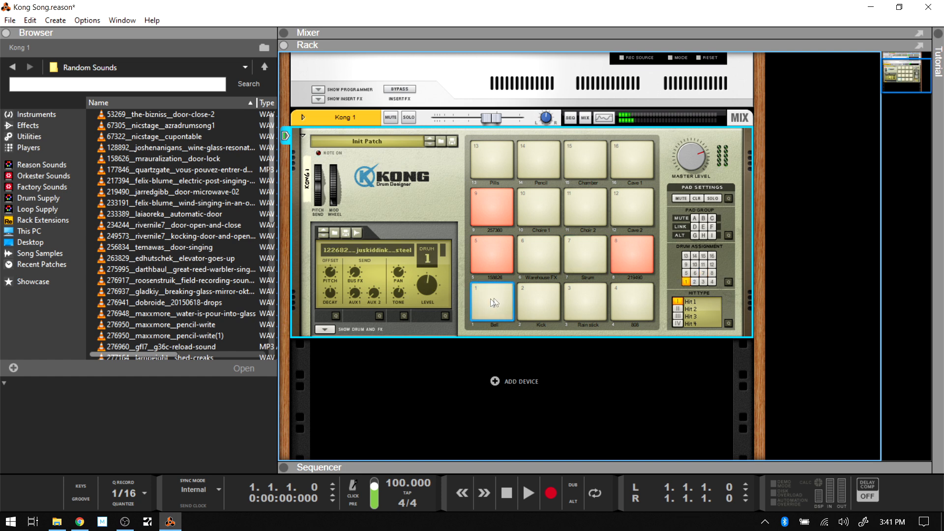
click(544, 302)
click(538, 297)
click(585, 295)
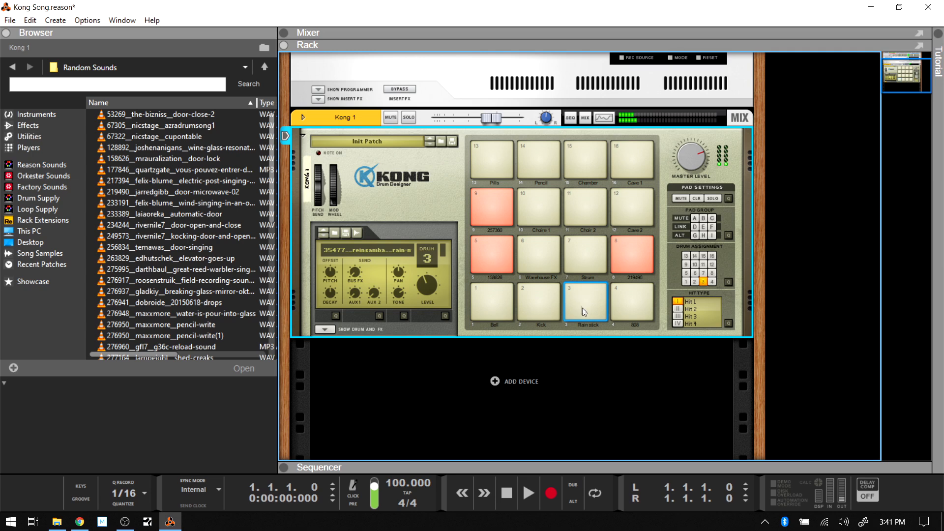
Audition Kong 1's 808 sound on pad 4, then the Pencil sound on pad 14 with the drum and FX section shown.
click(634, 293)
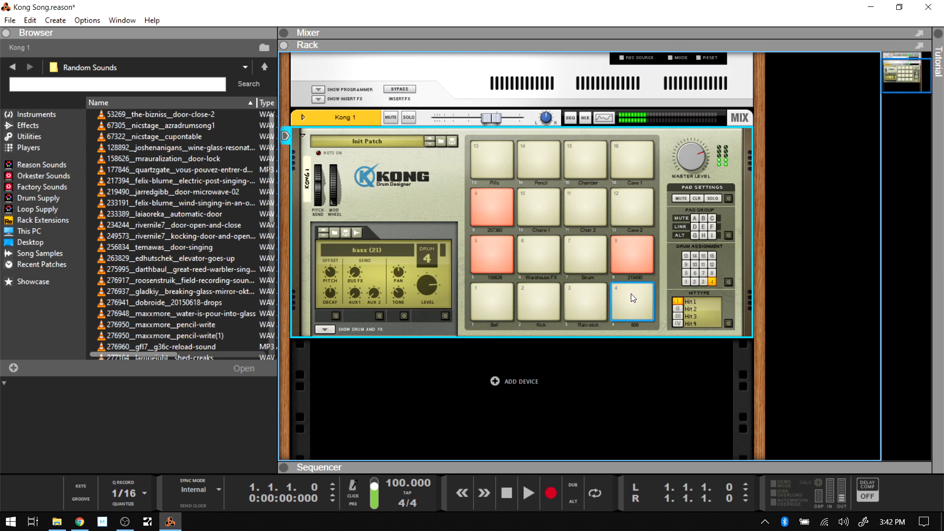
click(326, 329)
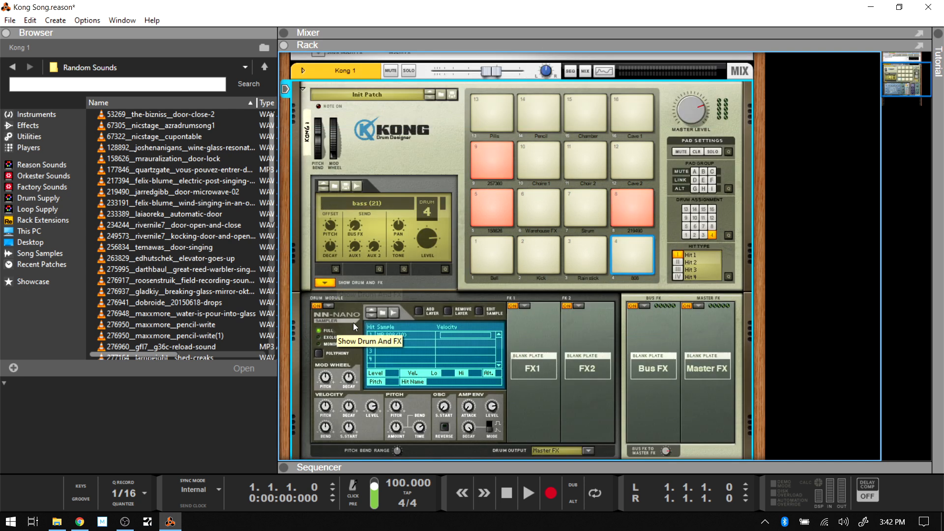
click(539, 114)
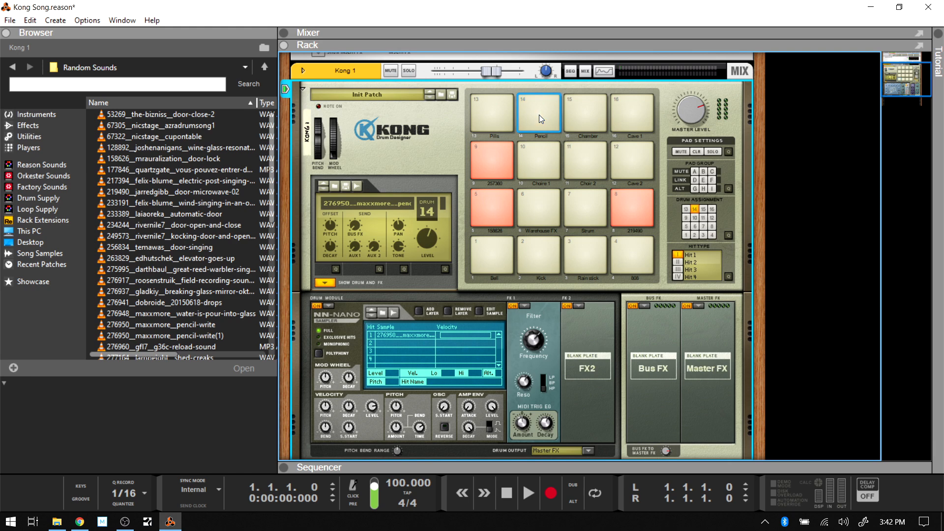
click(536, 114)
Inspect the Pencil pad's pencil-write sample in the sample editor without saving, and collapse Kong 1's drum and FX section.
click(404, 335)
click(480, 311)
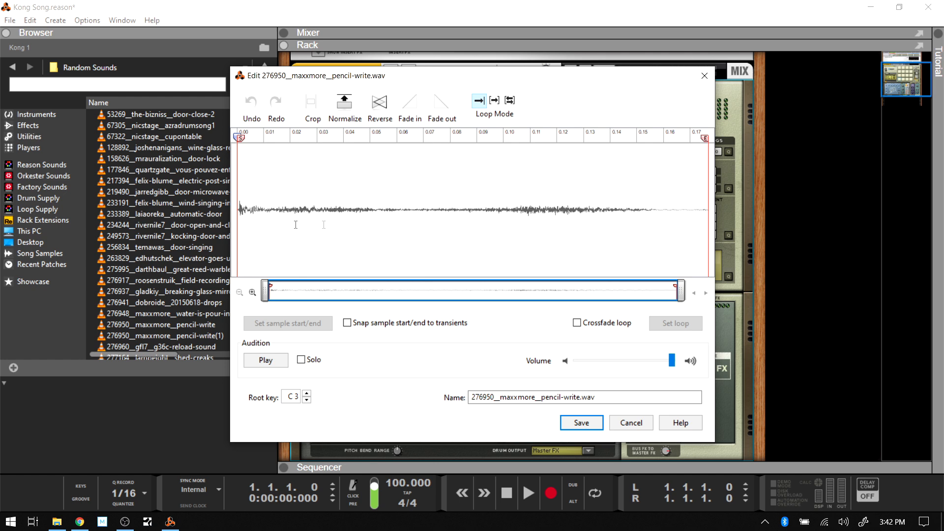
click(630, 423)
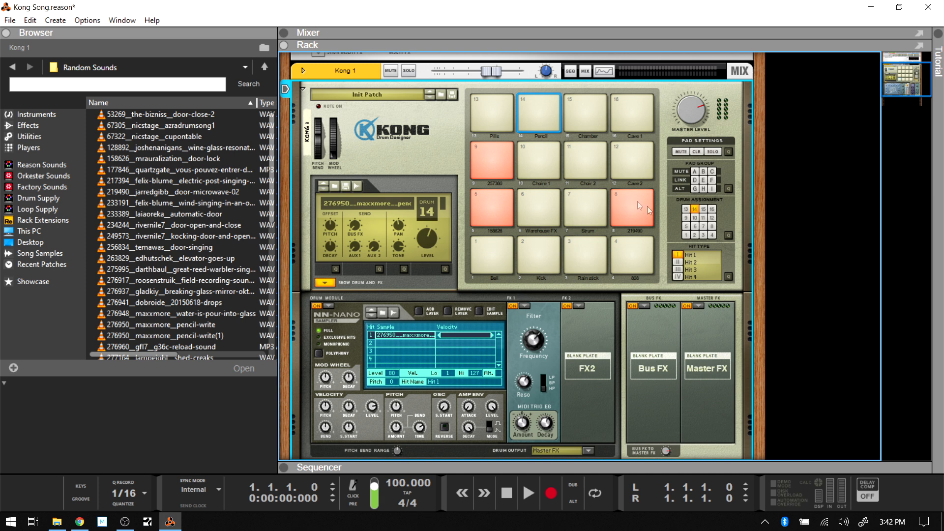
click(322, 283)
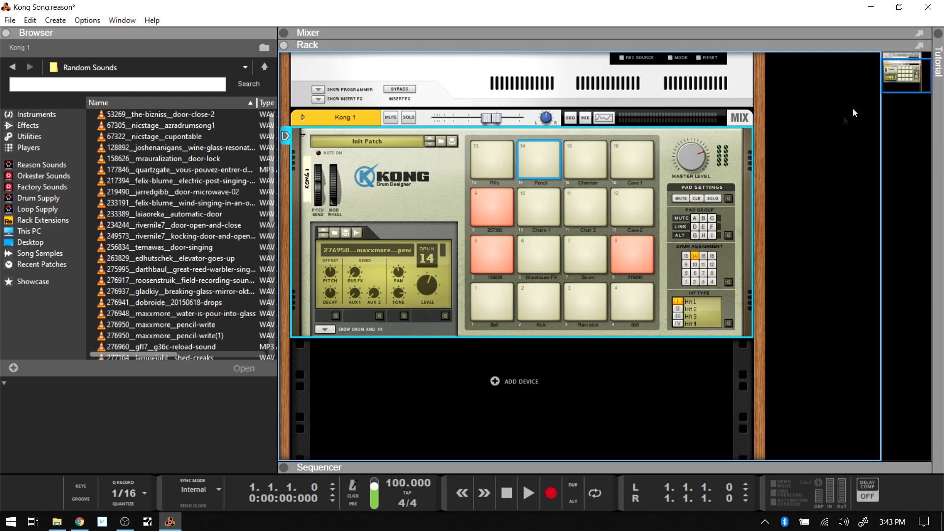
Play the Kong song from the start with Kong 1's pads in view, and stop playback around bar 30.
mouse_move(893, 74)
mouse_down()
mouse_move(897, 59)
mouse_move(896, 73)
mouse_up()
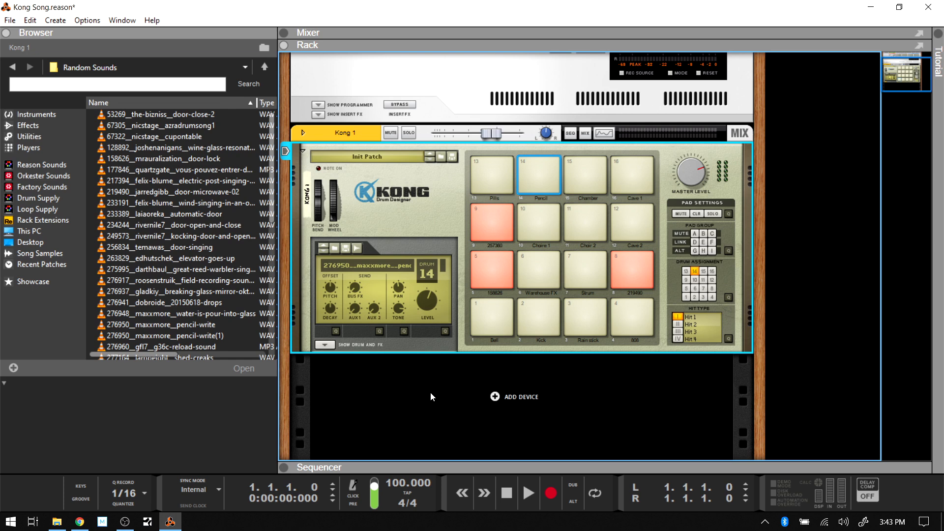
click(526, 493)
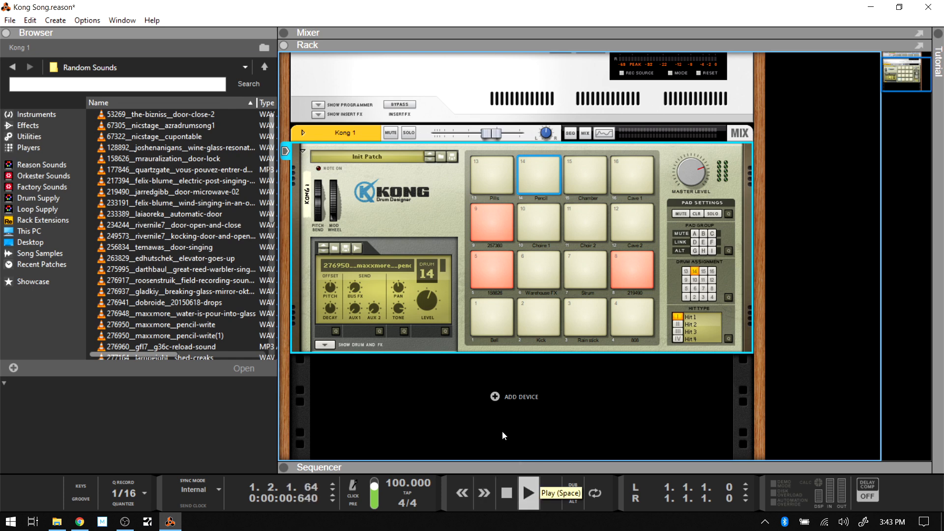
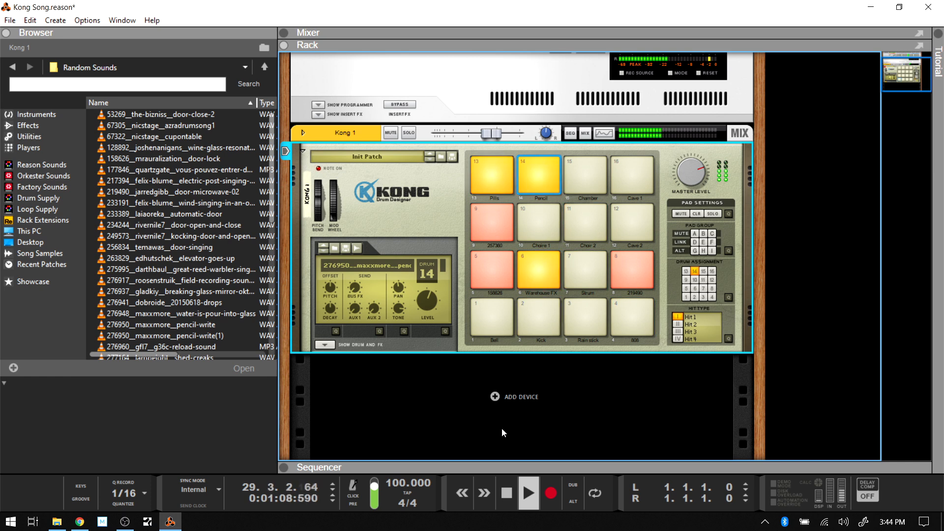
click(509, 485)
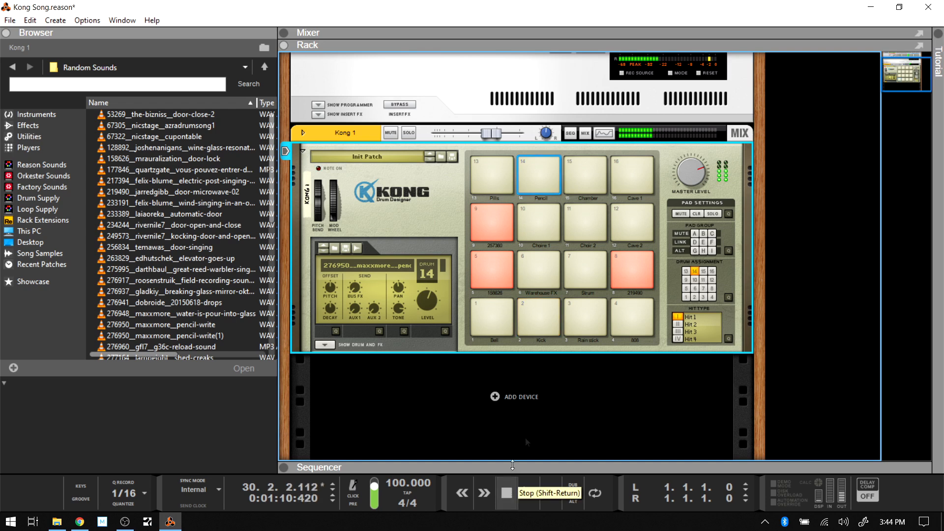